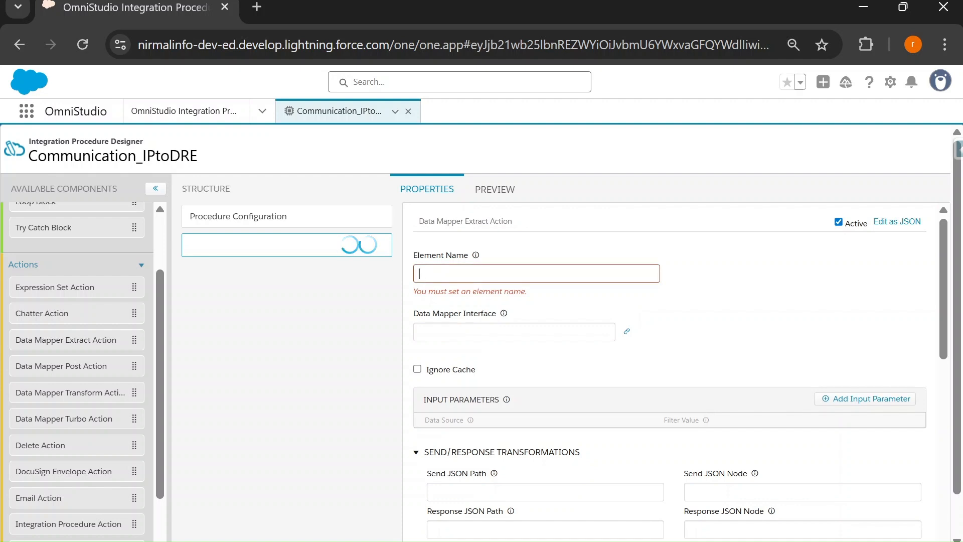
Name the Data Mapper Extract Action DREfetchContacts and set its Data Mapper Interface to DREfetchContacts
{"action": "type", "text": "DREfetchContacts"}
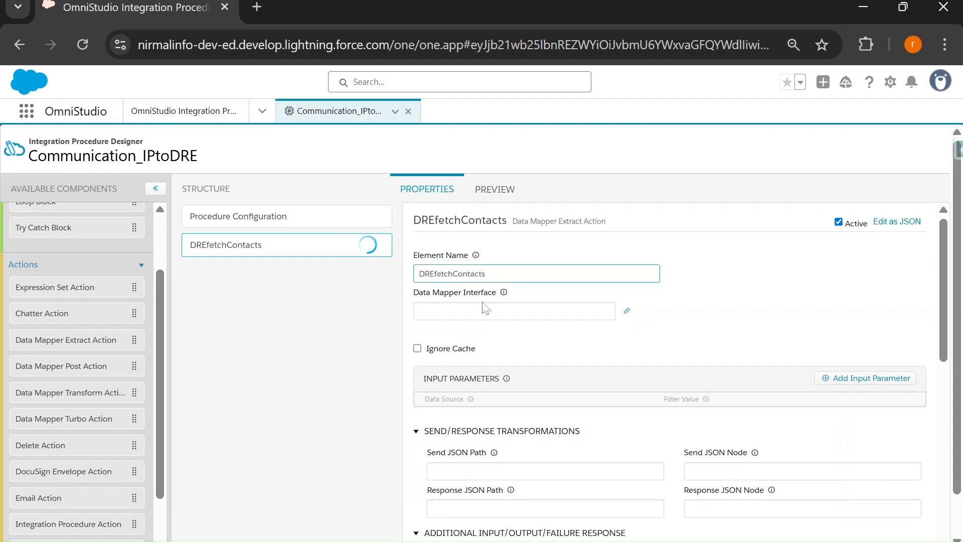
{"action": "left_click", "coordinate": [452, 311]}
{"action": "type", "text": "DRE"}
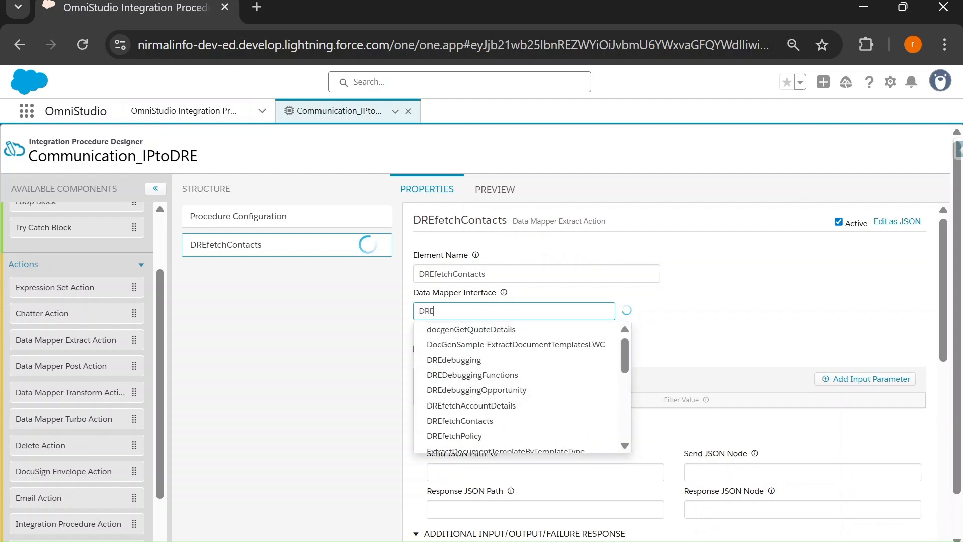
{"action": "type", "text": "fe"}
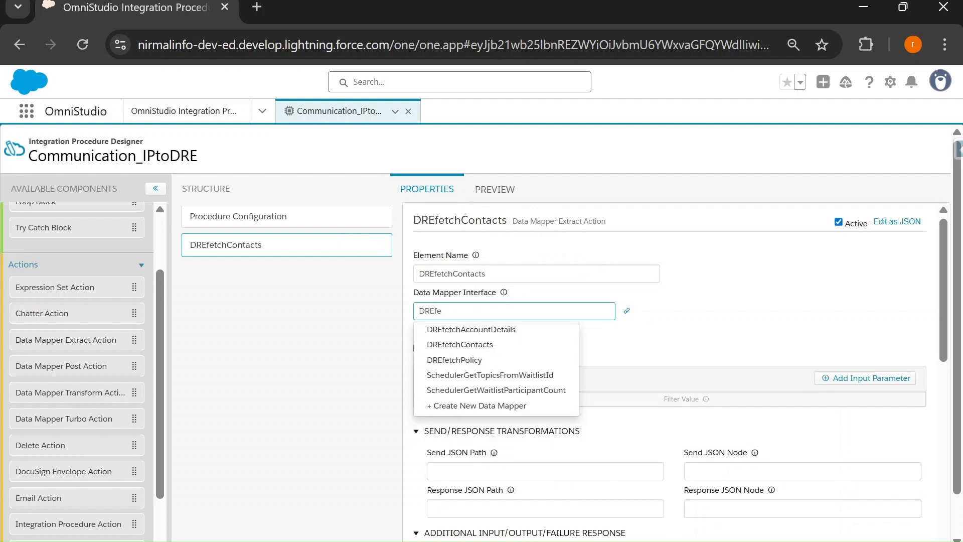
{"action": "left_click", "coordinate": [472, 344]}
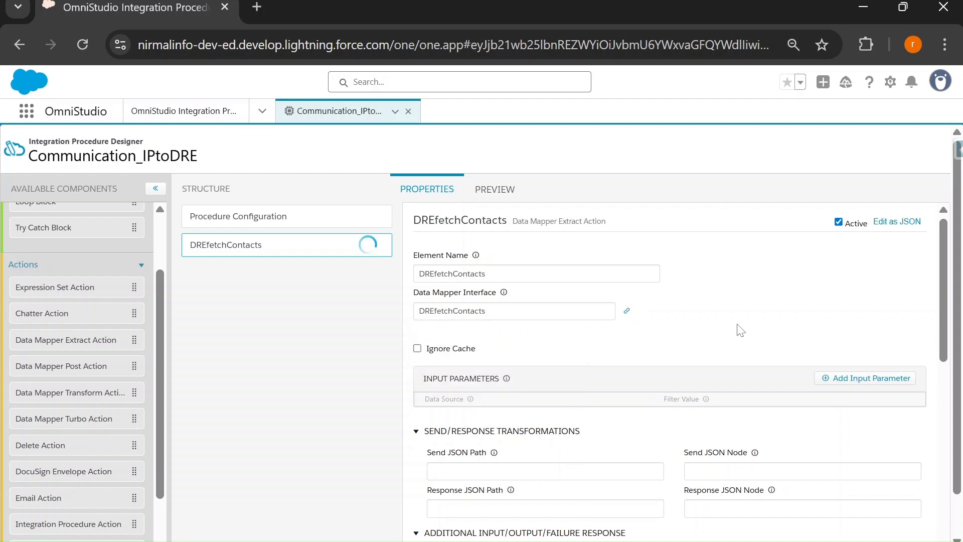
Add a Response Action below DREfetchContacts in the structure and set its Send JSON Path to DREfetchContacts
{"action": "scroll", "coordinate": [90, 408], "scroll_direction": "down", "scroll_amount": 3}
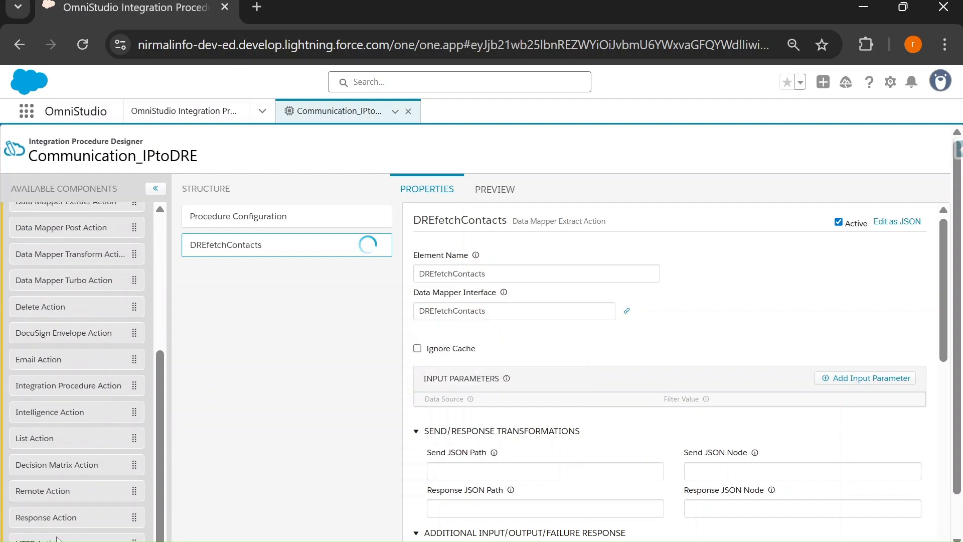
{"action": "left_click_drag", "start_coordinate": [41, 514], "coordinate": [232, 276]}
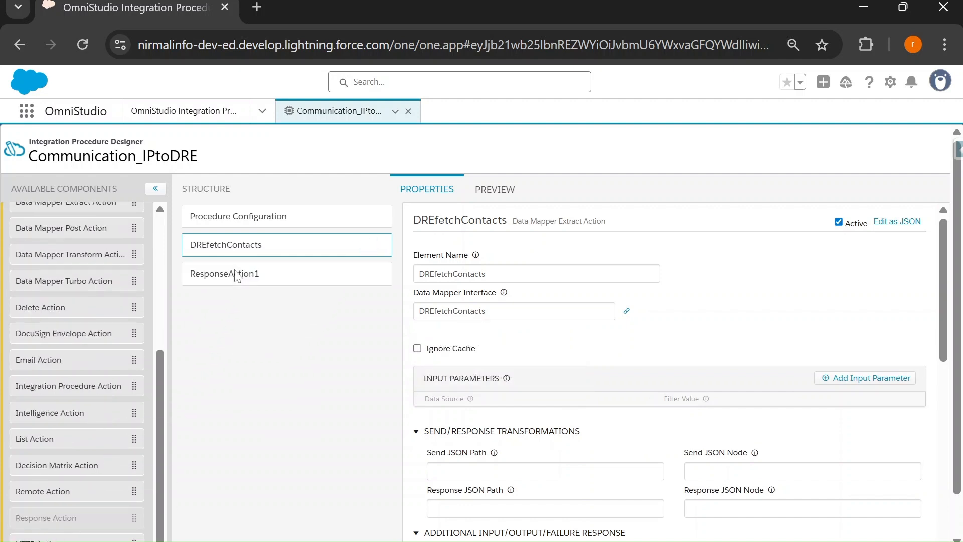
{"action": "left_click", "coordinate": [217, 246]}
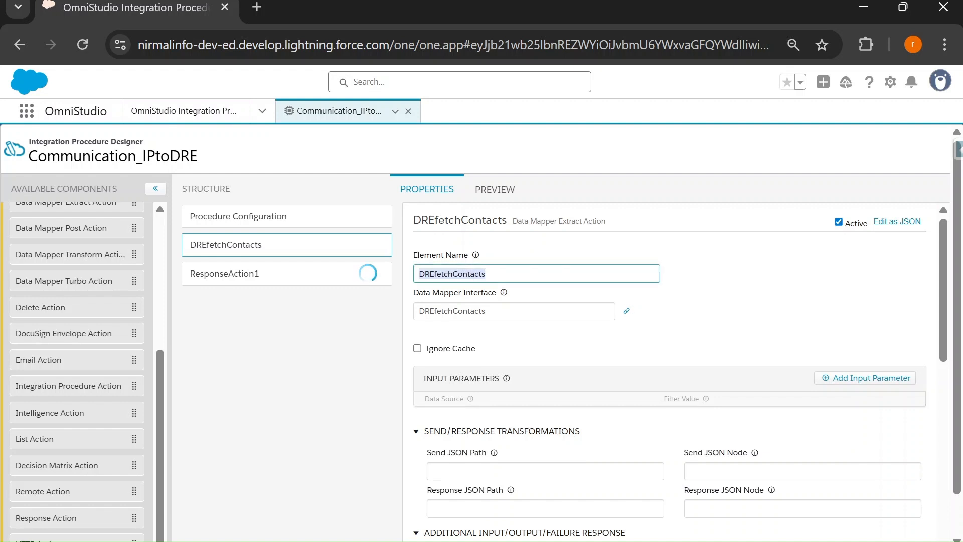
{"action": "left_click", "coordinate": [214, 284]}
{"action": "left_click", "coordinate": [453, 411]}
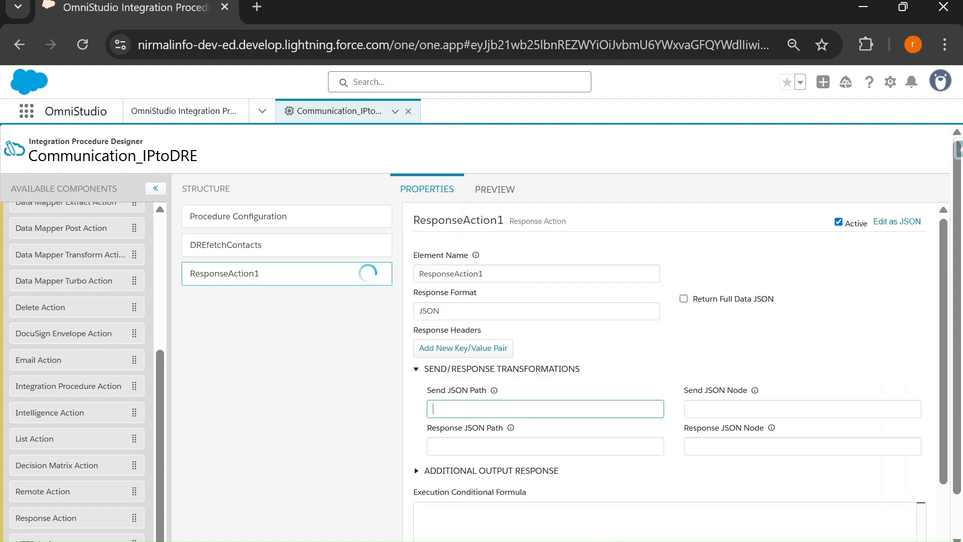
{"action": "type", "text": "DREfetchContacts"}
Open the data mapper linked to the DREfetchContacts action and examine its interface type, Contact filter variable and output mappings
{"action": "left_click", "coordinate": [215, 256]}
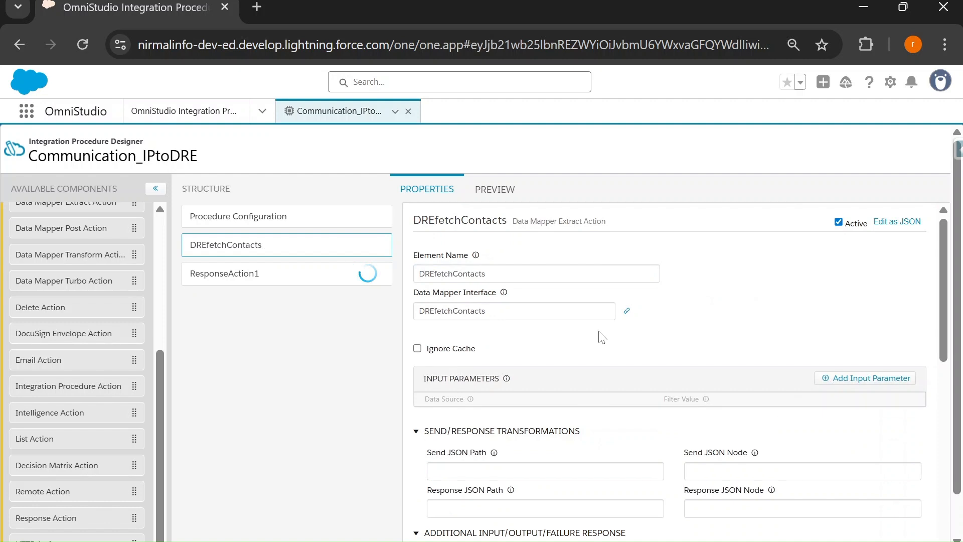
{"action": "left_click", "coordinate": [628, 313]}
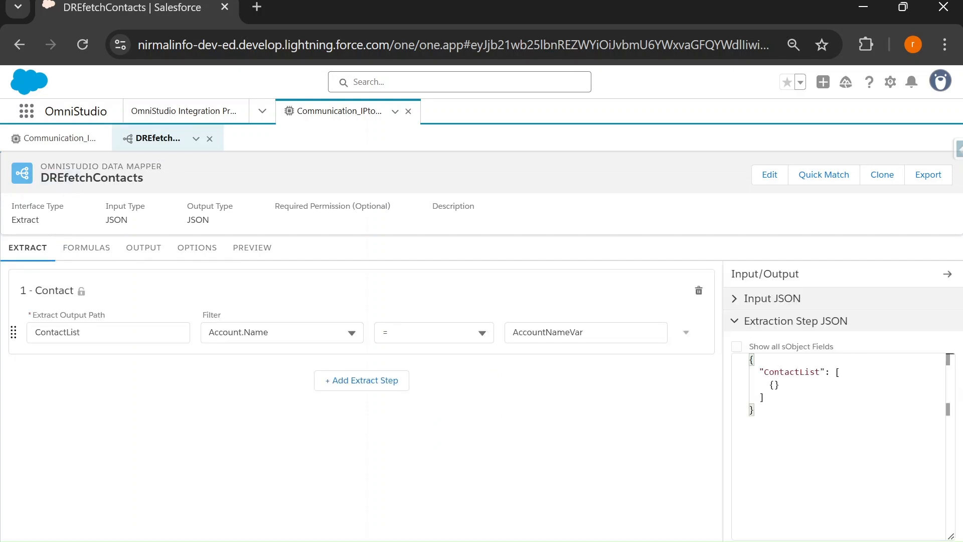
{"action": "left_click_drag", "start_coordinate": [21, 220], "coordinate": [57, 221]}
{"action": "left_click_drag", "start_coordinate": [586, 332], "coordinate": [513, 333]}
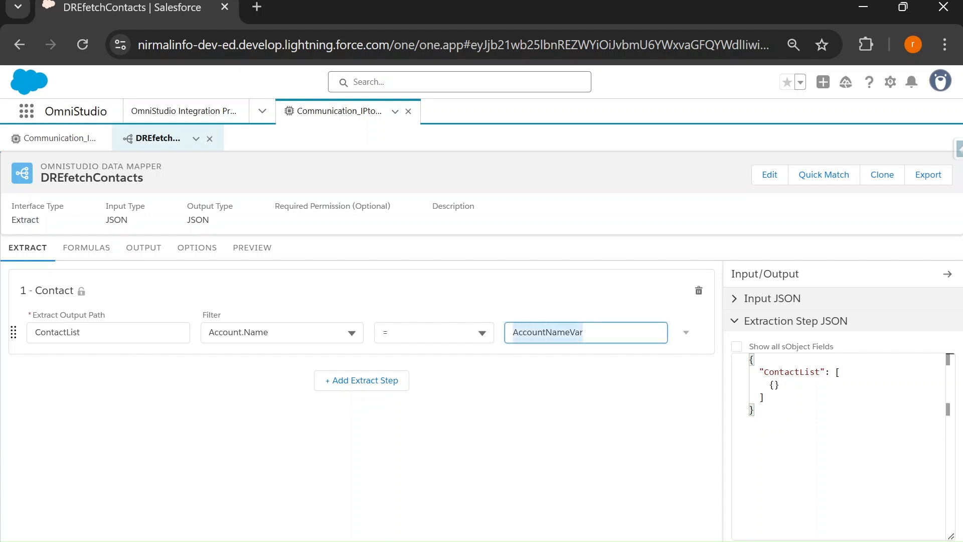
{"action": "left_click", "coordinate": [559, 363]}
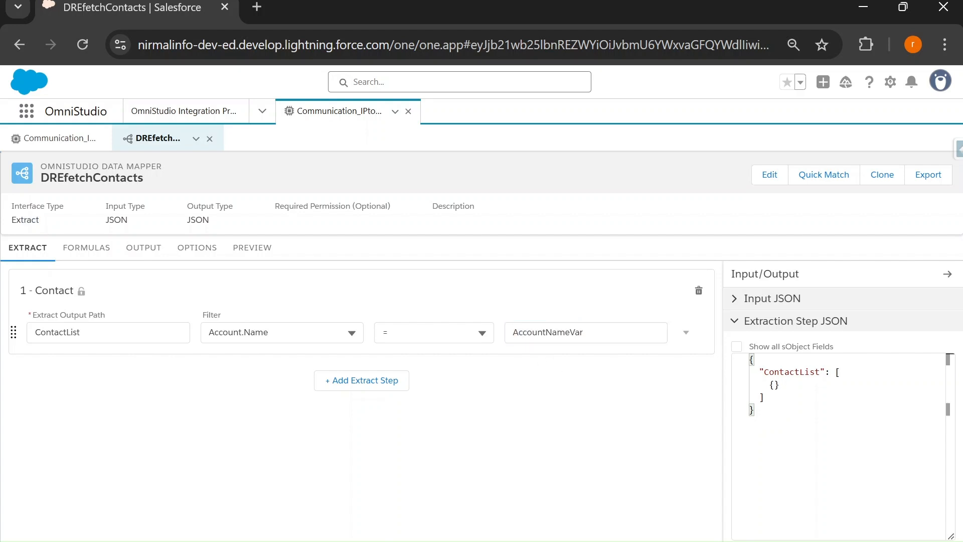
{"action": "double_click", "coordinate": [548, 332]}
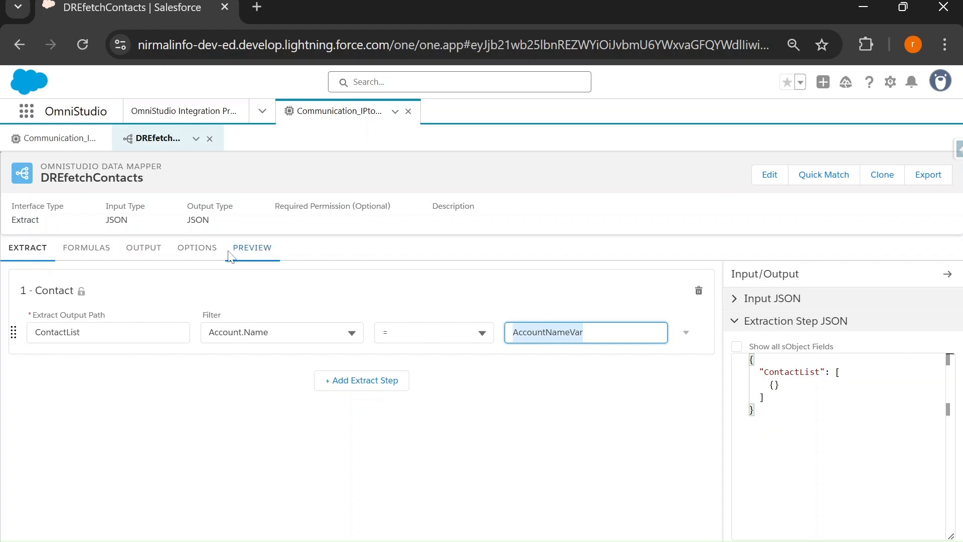
{"action": "left_click", "coordinate": [146, 250]}
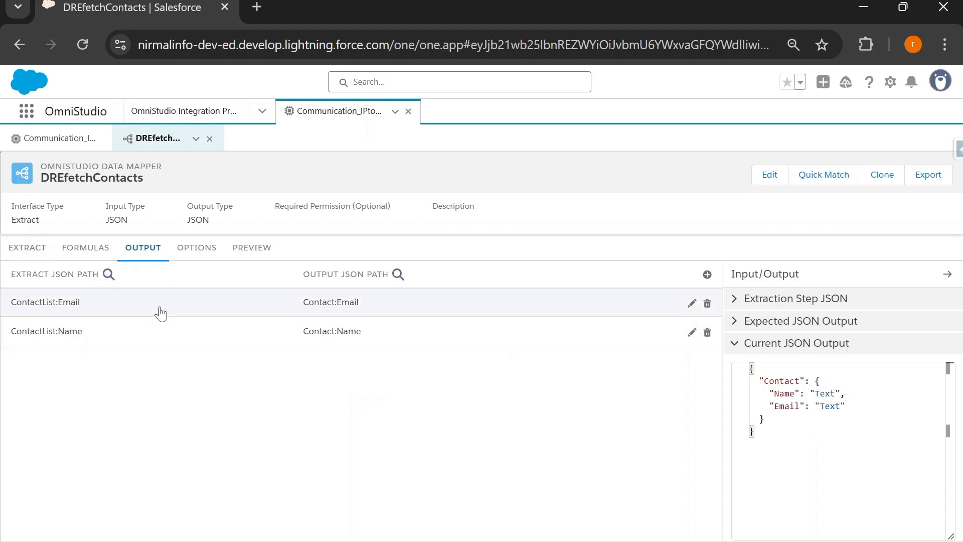
Preview the data mapper with AccountNameVar set to Acme, execute it and review the returned contacts
{"action": "left_click", "coordinate": [249, 256]}
{"action": "double_click", "coordinate": [53, 328]}
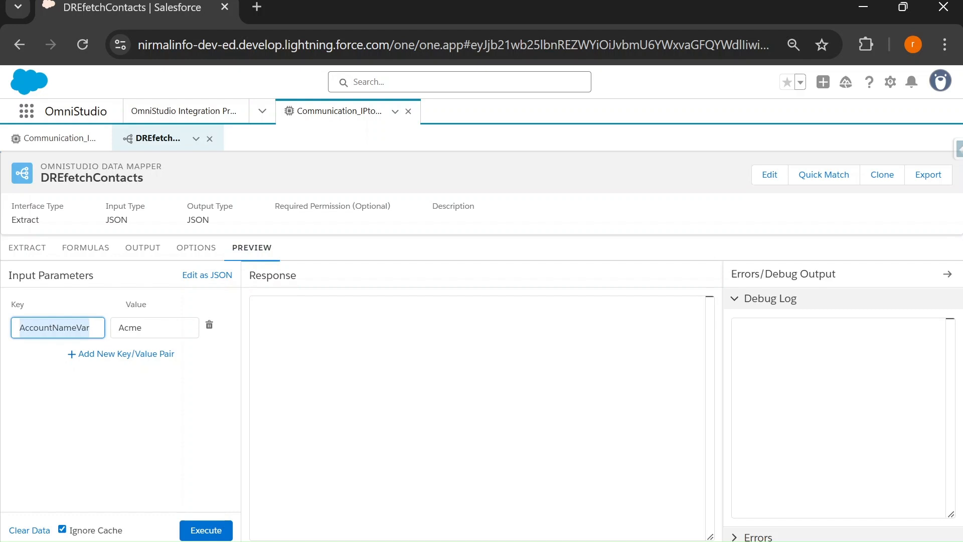
{"action": "left_click", "coordinate": [129, 327]}
{"action": "double_click", "coordinate": [129, 327]}
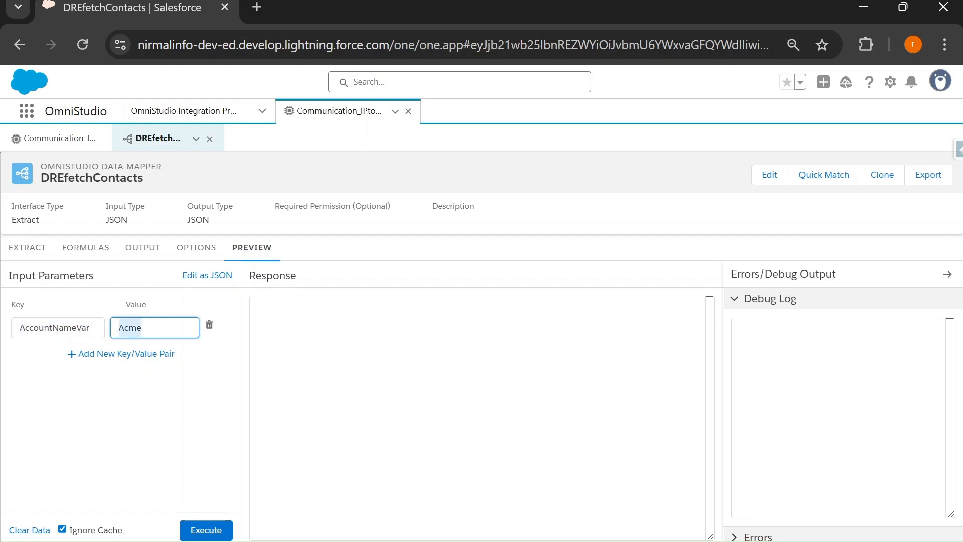
{"action": "left_click", "coordinate": [206, 529]}
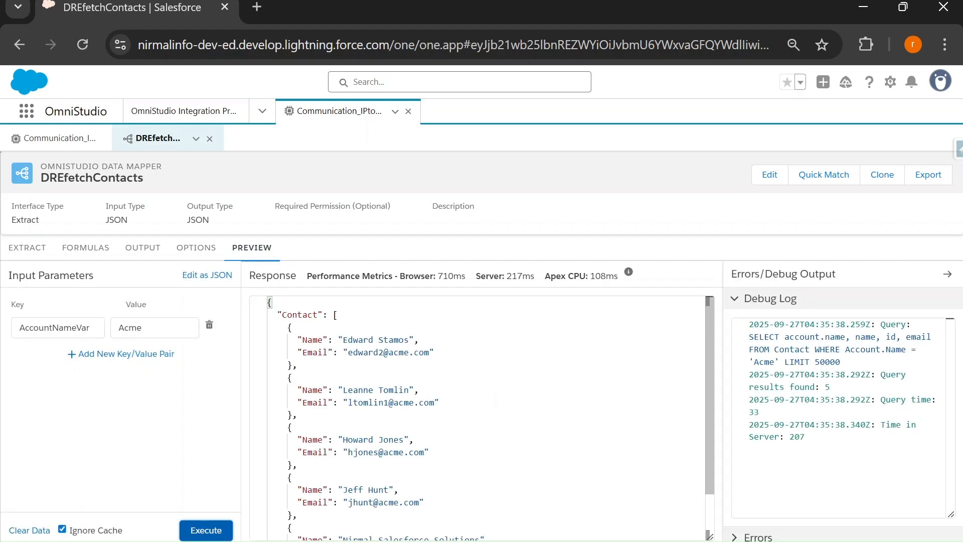
{"action": "scroll", "coordinate": [479, 417], "scroll_direction": "down", "scroll_amount": 2}
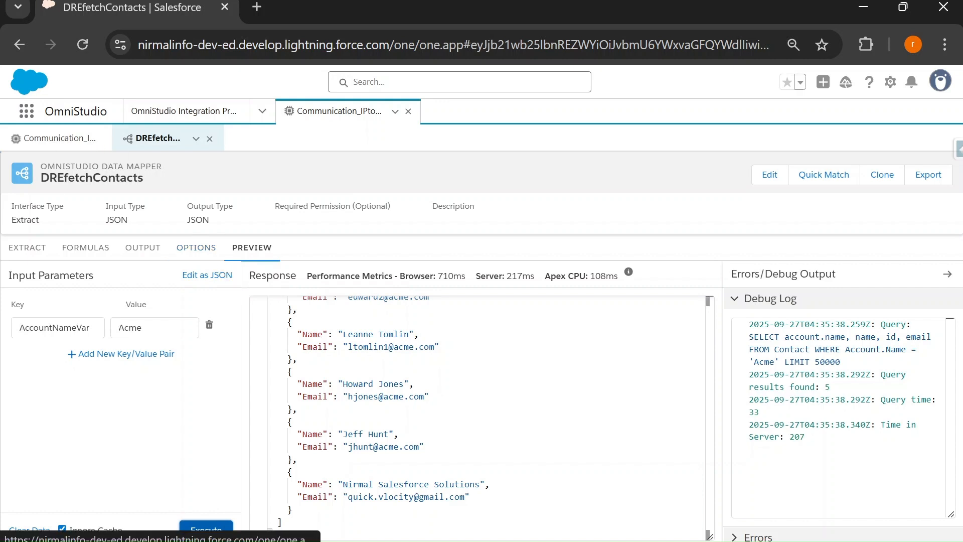
{"action": "left_click_drag", "start_coordinate": [41, 178], "coordinate": [56, 180]}
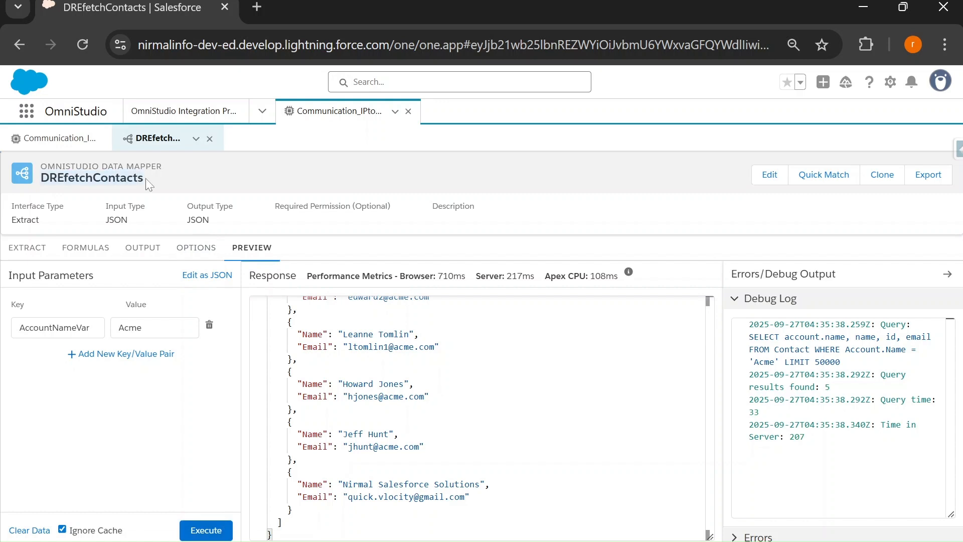
Copy the AccountNameVar filter variable from the data mapper's Contact extract step
{"action": "left_click", "coordinate": [55, 138]}
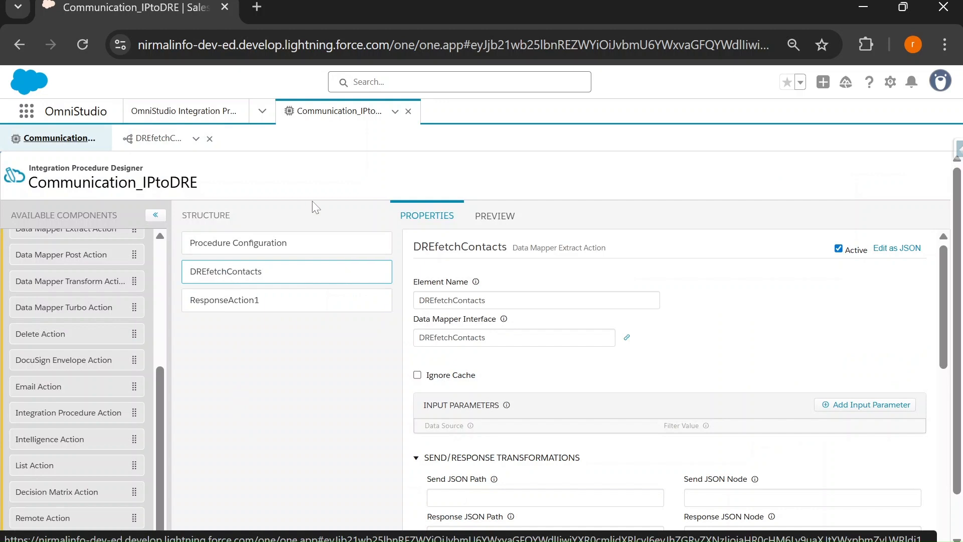
{"action": "left_click", "coordinate": [158, 142]}
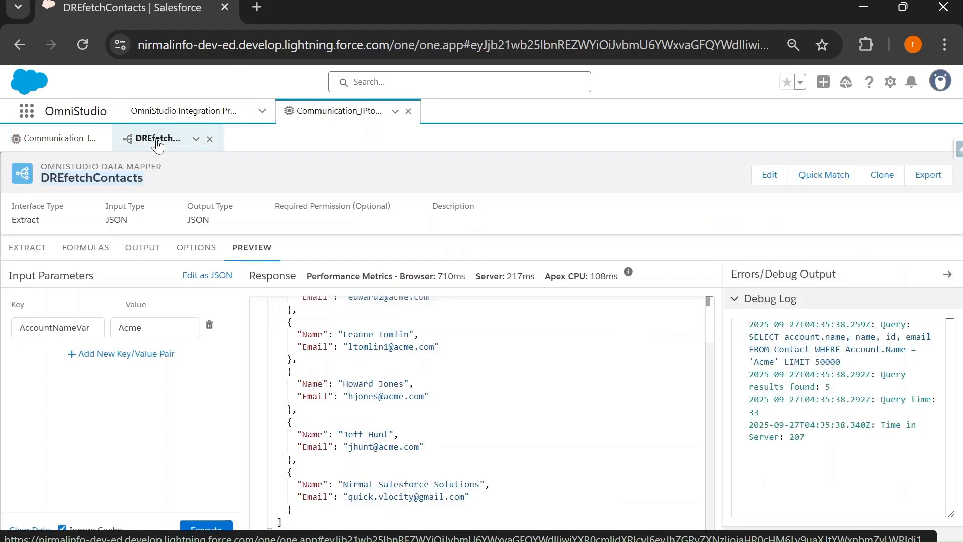
{"action": "left_click", "coordinate": [28, 247]}
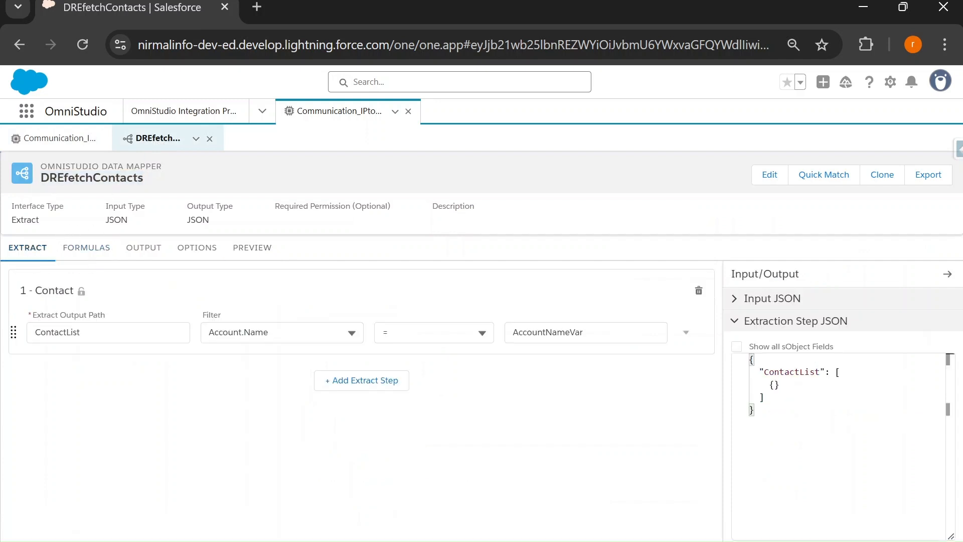
{"action": "left_click", "coordinate": [56, 138]}
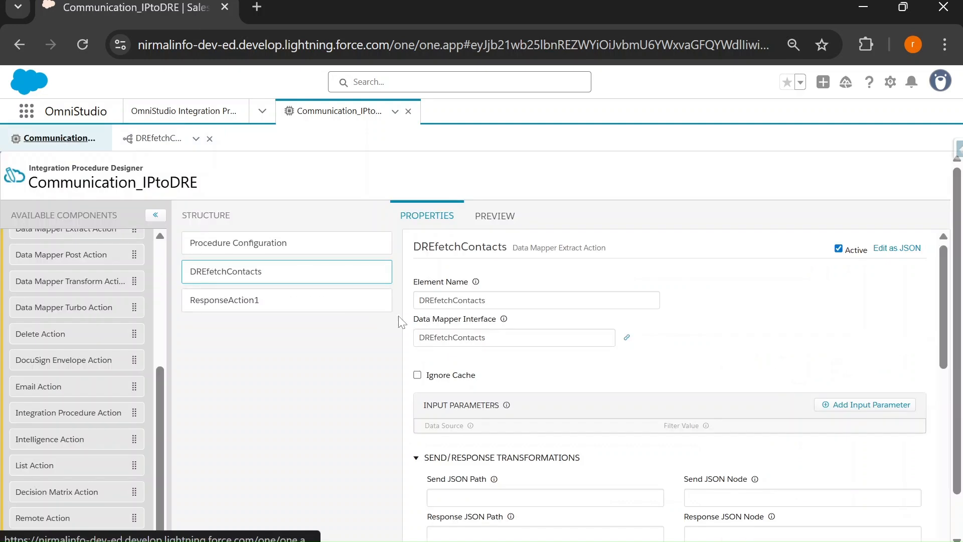
{"action": "left_click", "coordinate": [159, 141]}
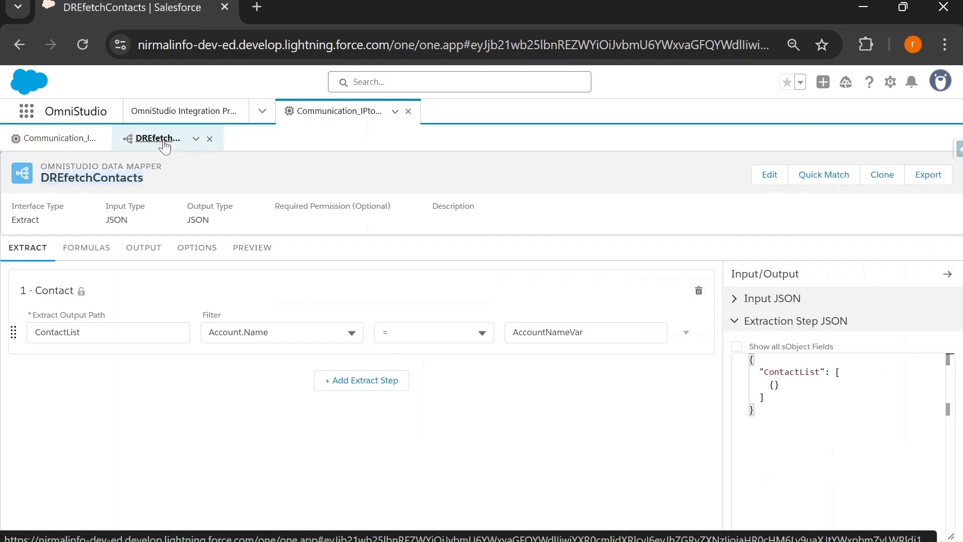
{"action": "double_click", "coordinate": [552, 332]}
{"action": "key", "text": "ctrl+c"}
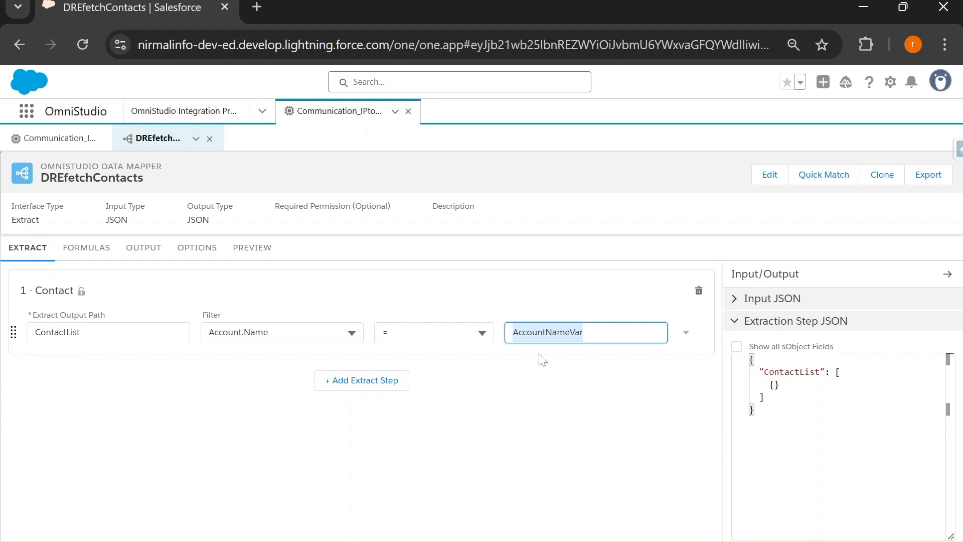
Add a key/value pair to the Communication_IPtoDRE preview's input parameters, with AccountNameVar pasted as the key
{"action": "left_click", "coordinate": [66, 140]}
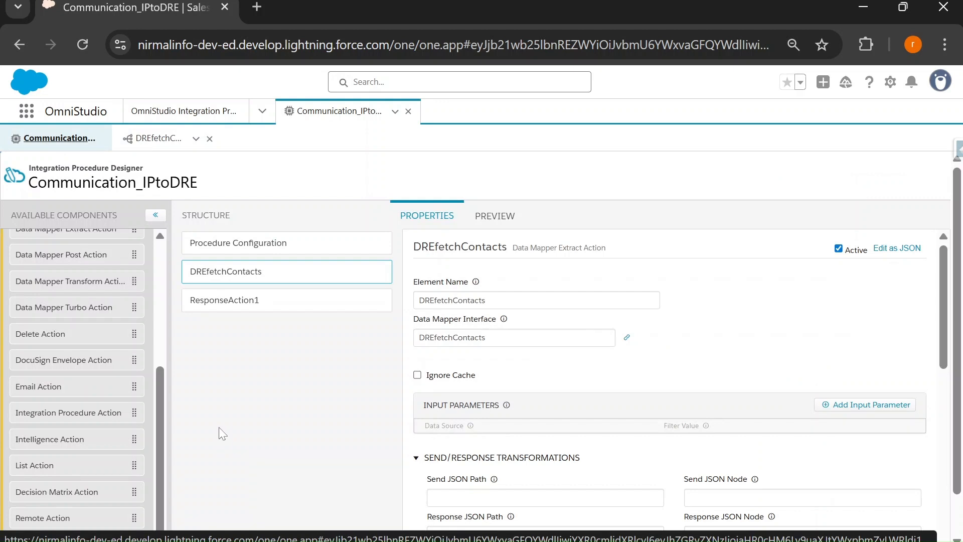
{"action": "scroll", "coordinate": [620, 400], "scroll_direction": "down", "scroll_amount": 10}
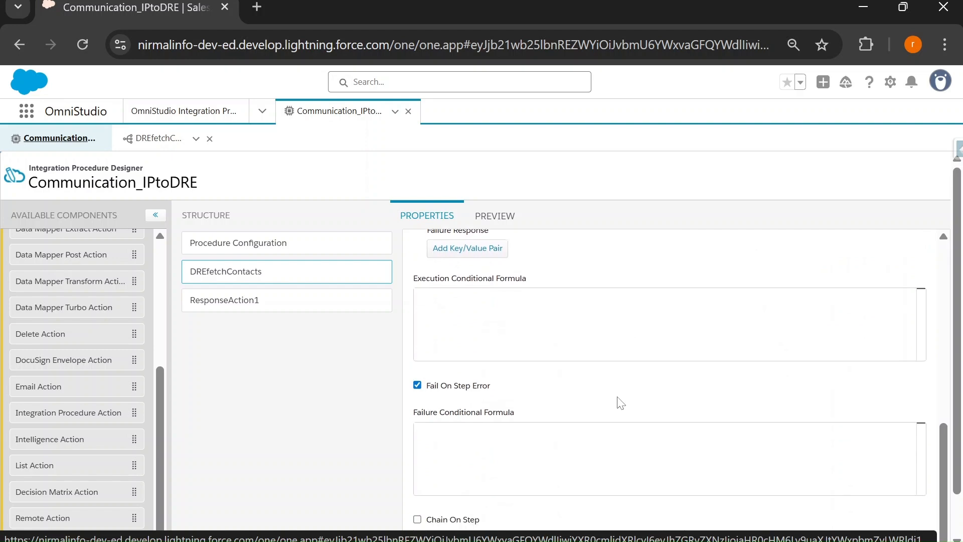
{"action": "scroll", "coordinate": [621, 403], "scroll_direction": "up", "scroll_amount": 10}
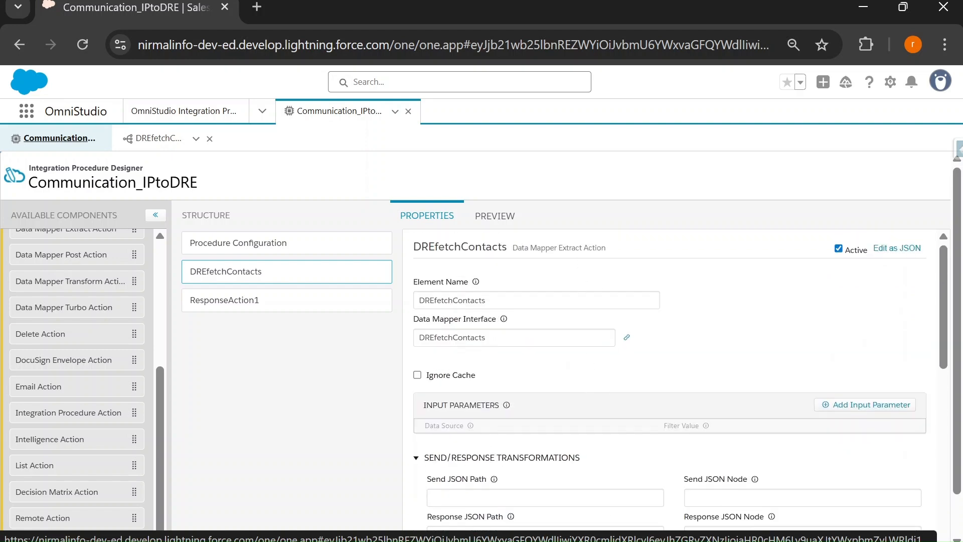
{"action": "left_click", "coordinate": [490, 219]}
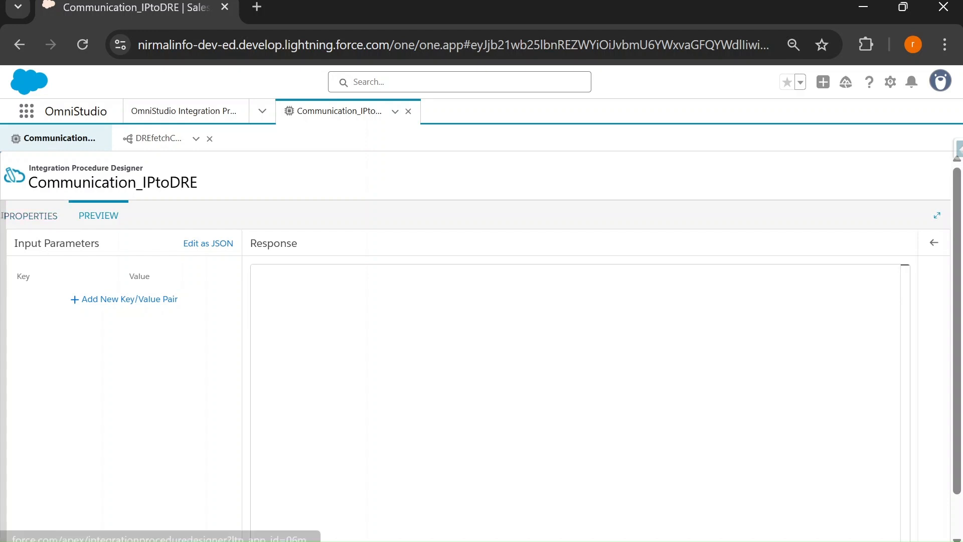
{"action": "left_click", "coordinate": [100, 299]}
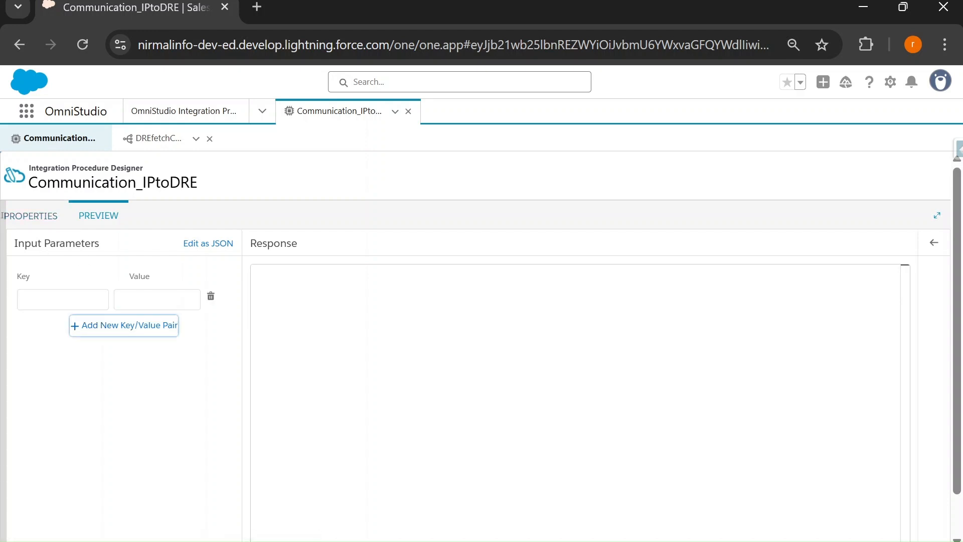
{"action": "left_click", "coordinate": [63, 300]}
{"action": "key", "text": "ctrl+v"}
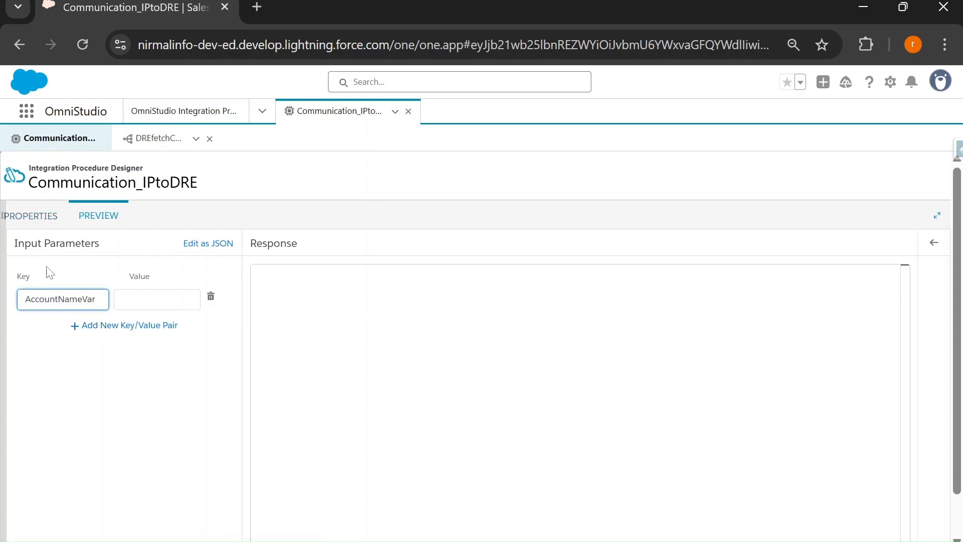
Set the value of the AccountNameVar preview parameter to Acme and return to the integration procedure's properties
{"action": "left_click", "coordinate": [153, 139]}
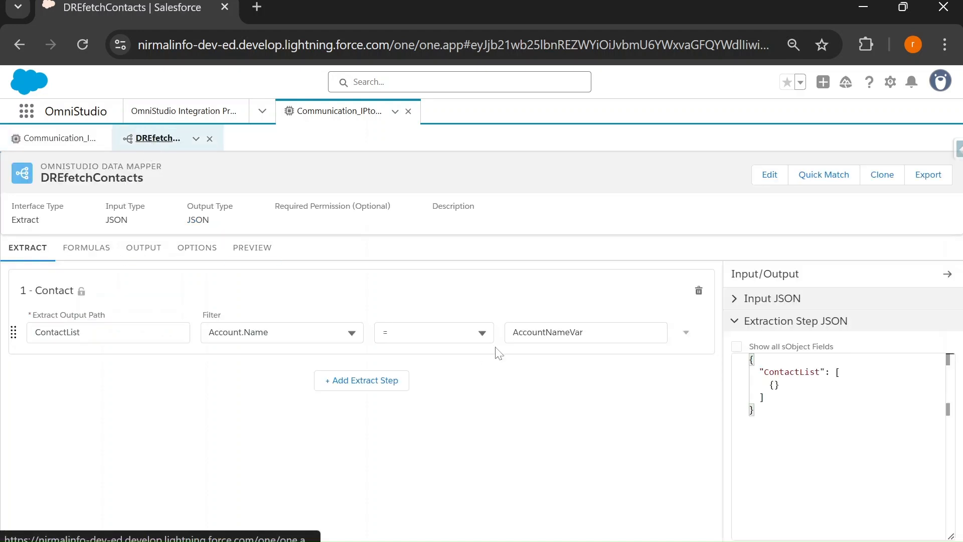
{"action": "left_click", "coordinate": [55, 139]}
{"action": "left_click", "coordinate": [151, 300]}
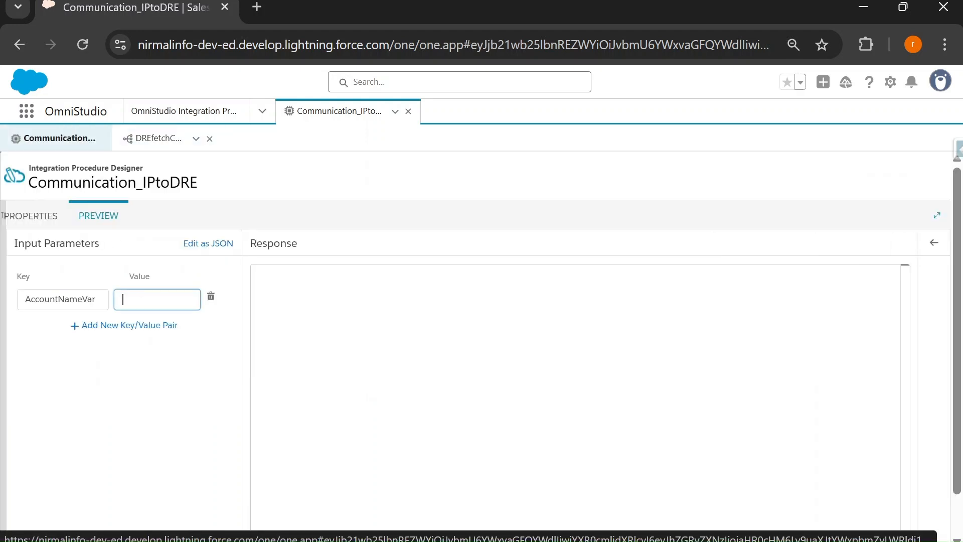
{"action": "type", "text": "Acme"}
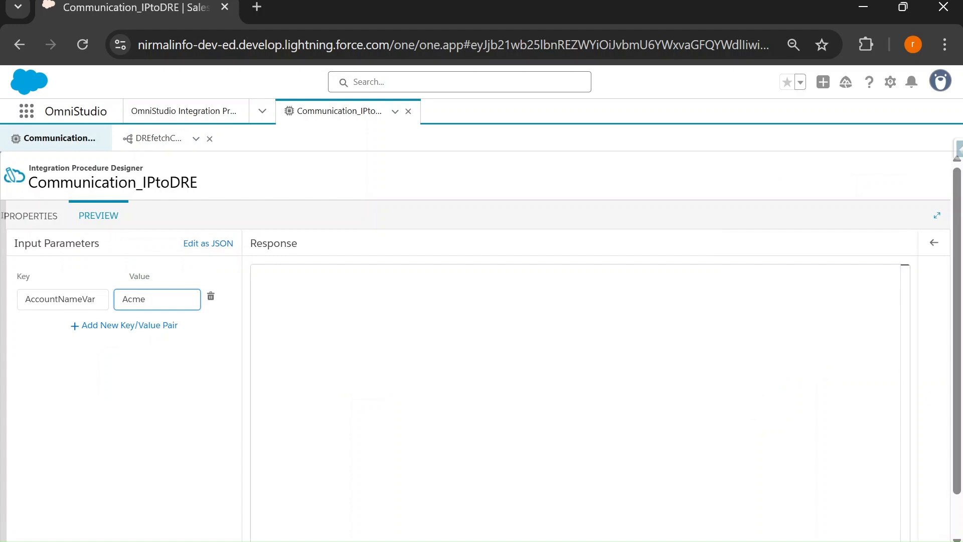
{"action": "scroll", "coordinate": [205, 222], "scroll_direction": "down", "scroll_amount": 1}
{"action": "scroll", "coordinate": [158, 307], "scroll_direction": "up", "scroll_amount": 1}
{"action": "left_click", "coordinate": [31, 218]}
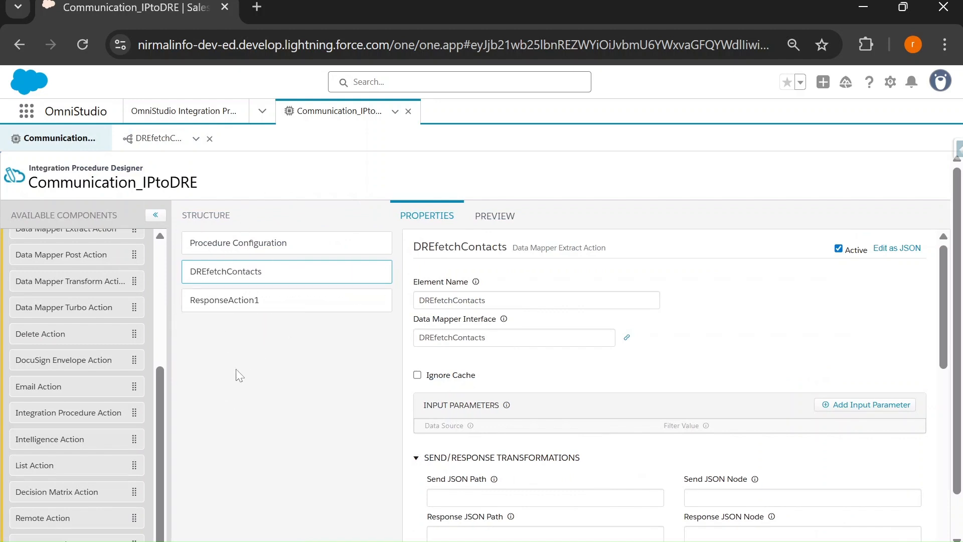
Execute the Communication_IPtoDRE preview with AccountNameVar set to Acme
{"action": "left_click", "coordinate": [466, 226]}
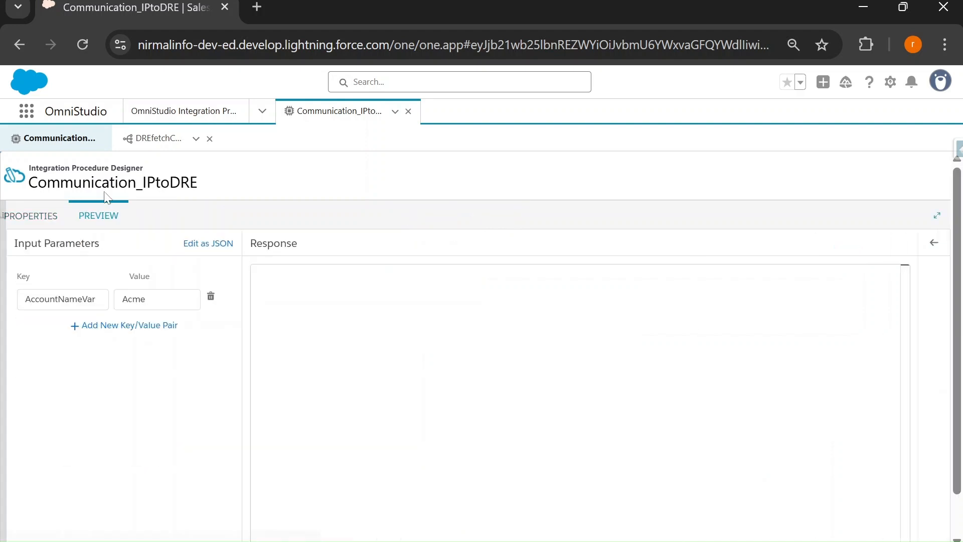
{"action": "scroll", "coordinate": [107, 195], "scroll_direction": "down", "scroll_amount": 1}
{"action": "left_click", "coordinate": [205, 534]}
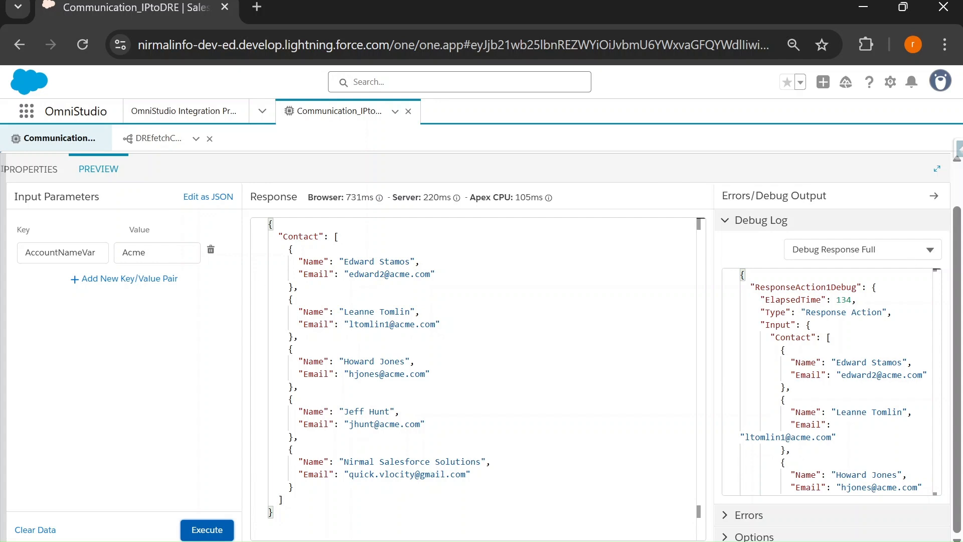
Review the Execution Sequence and the DREfetchContacts output in the preview's debug log
{"action": "left_click", "coordinate": [913, 253]}
{"action": "left_click", "coordinate": [833, 417]}
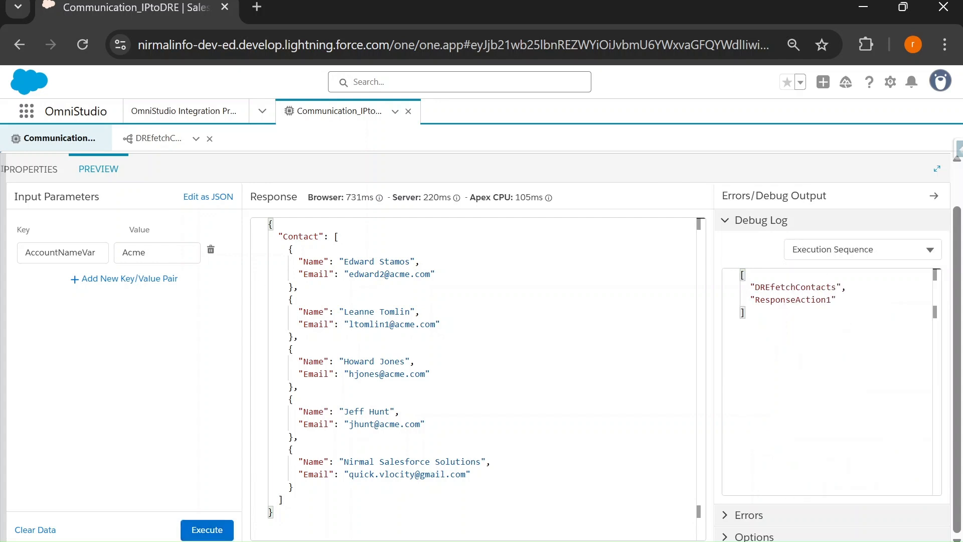
{"action": "left_click", "coordinate": [863, 249]}
{"action": "left_click", "coordinate": [828, 441]}
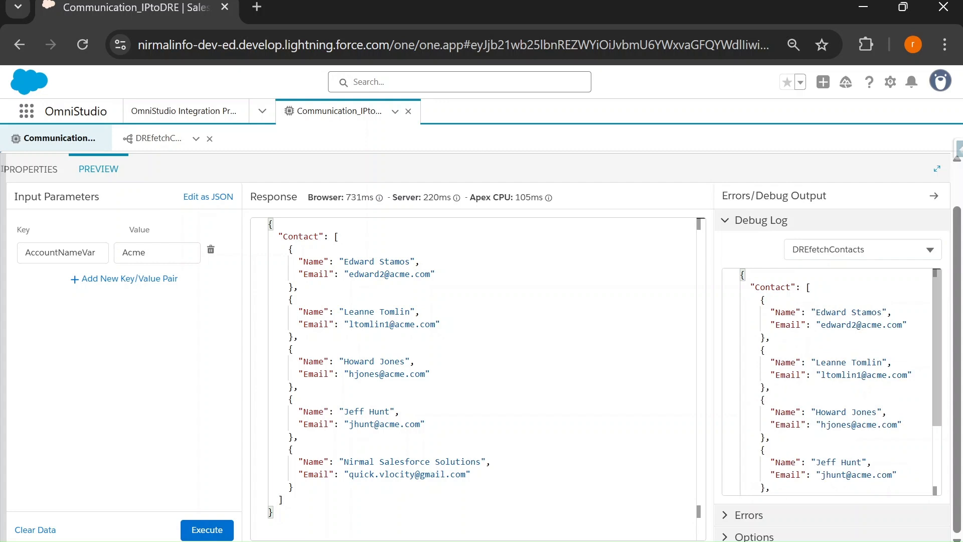
Show DREfetchContactsDebug in the debug log and collapse its Input node
{"action": "left_click", "coordinate": [863, 249]}
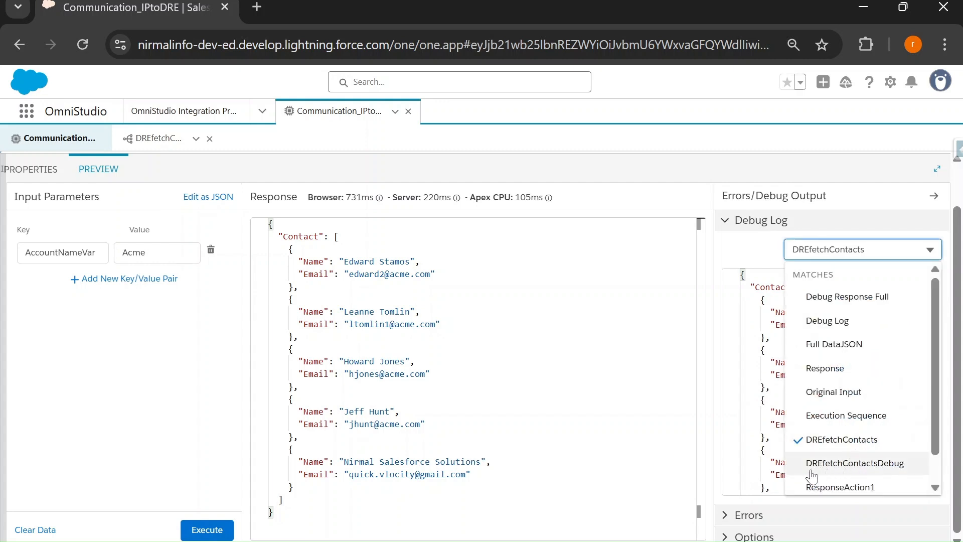
{"action": "left_click", "coordinate": [876, 467]}
{"action": "double_click", "coordinate": [769, 325]}
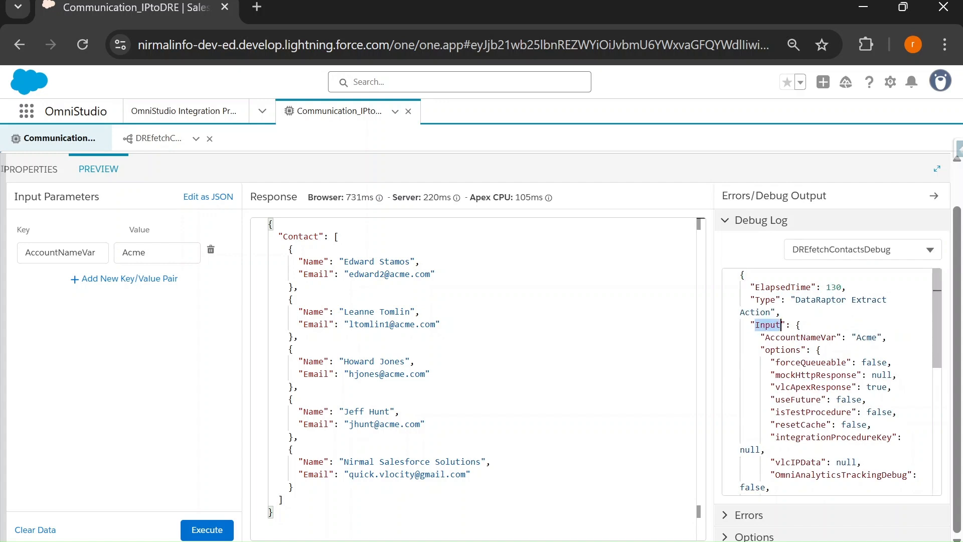
{"action": "left_click", "coordinate": [733, 327]}
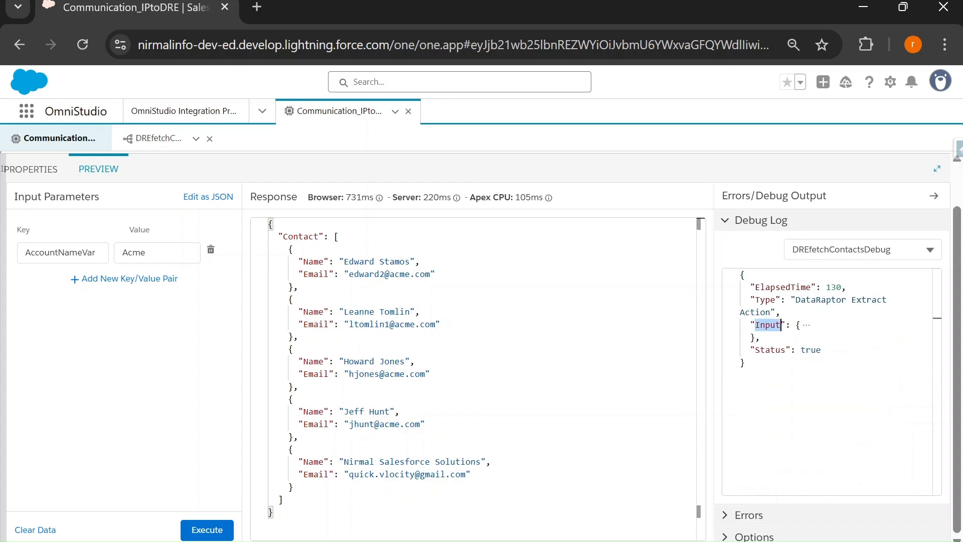
Compare the data mapper's filter variable with AccountNameVar in the expanded debug Input, then collapse the options node
{"action": "left_click", "coordinate": [143, 139]}
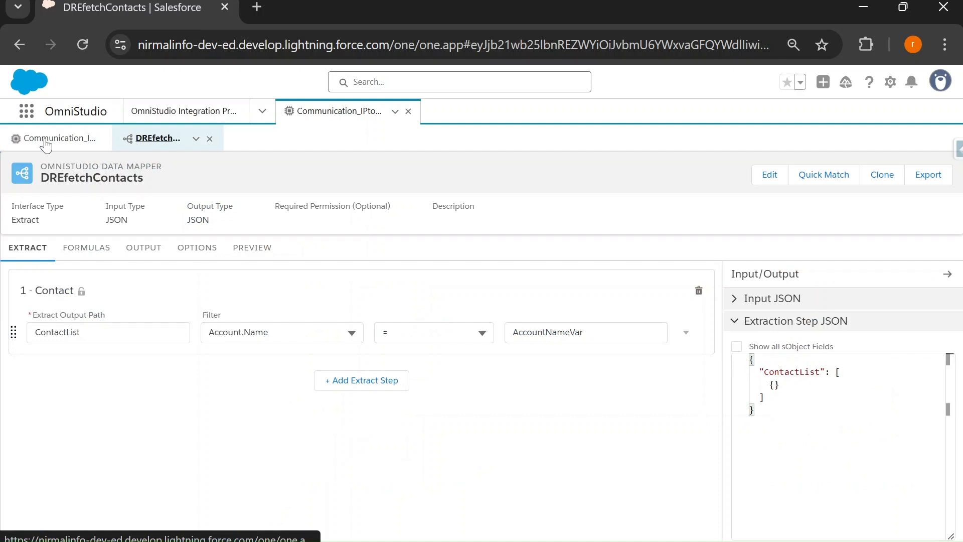
{"action": "left_click", "coordinate": [45, 143]}
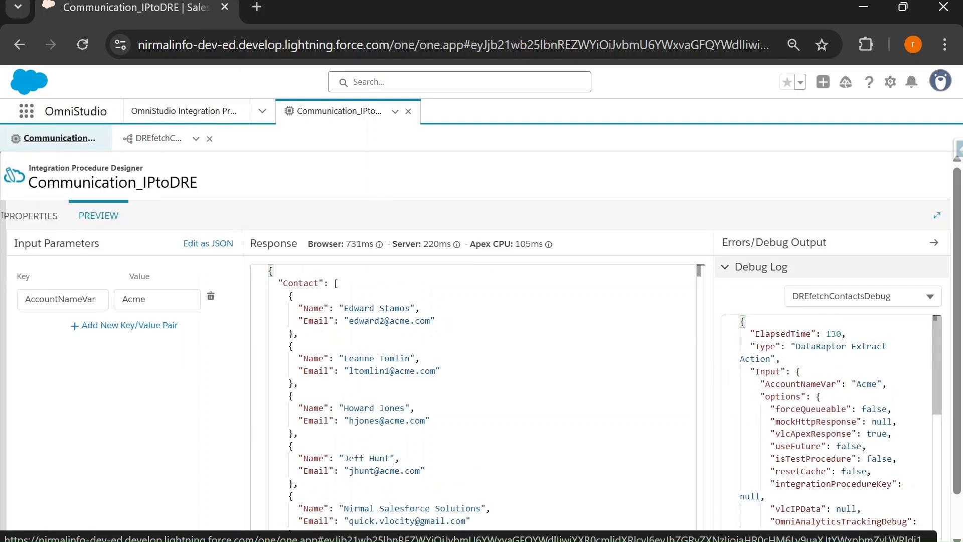
{"action": "left_click", "coordinate": [734, 373]}
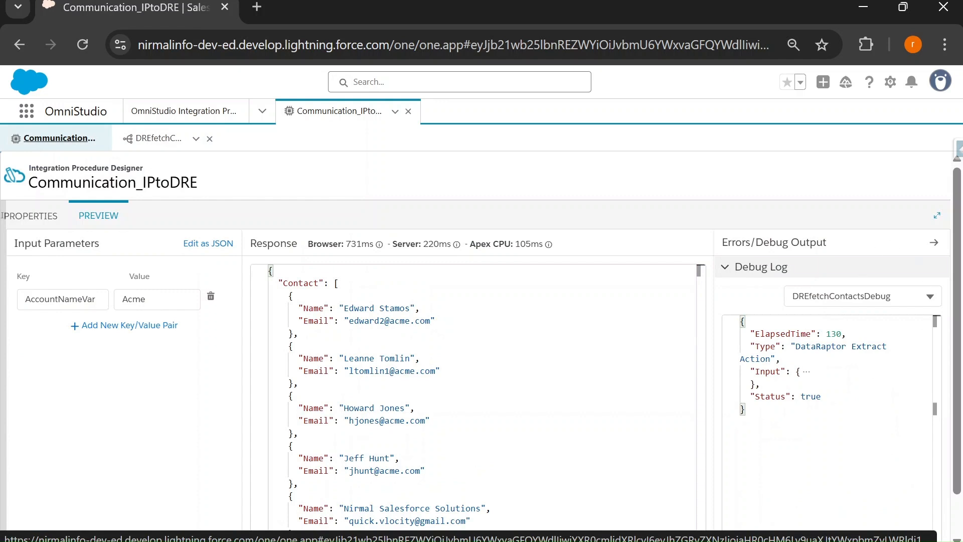
{"action": "left_click", "coordinate": [734, 373]}
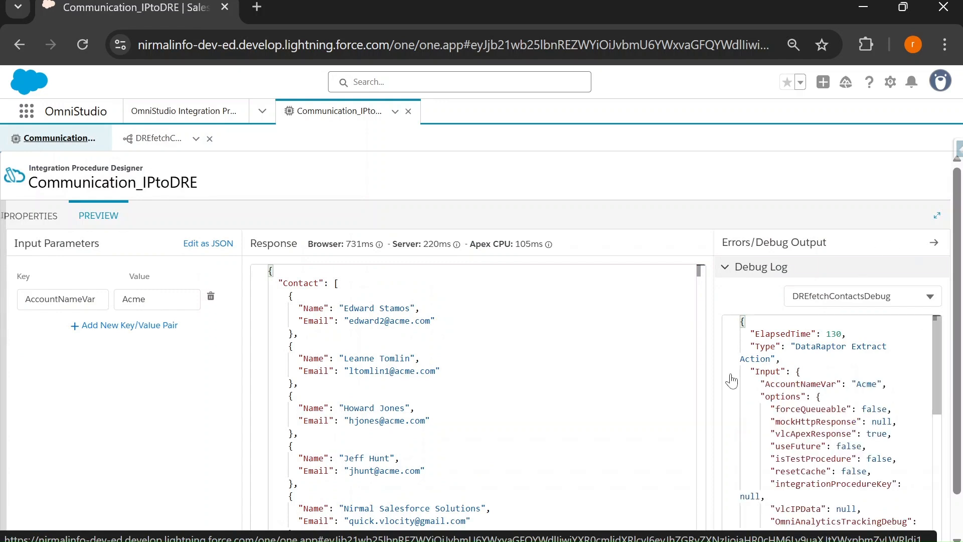
{"action": "left_click_drag", "start_coordinate": [765, 384], "coordinate": [837, 384]}
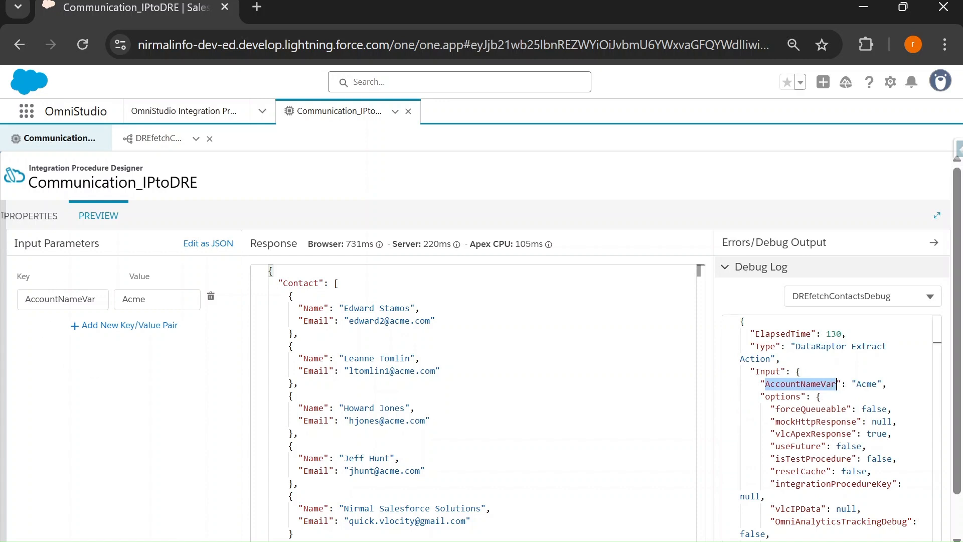
{"action": "left_click", "coordinate": [734, 396]}
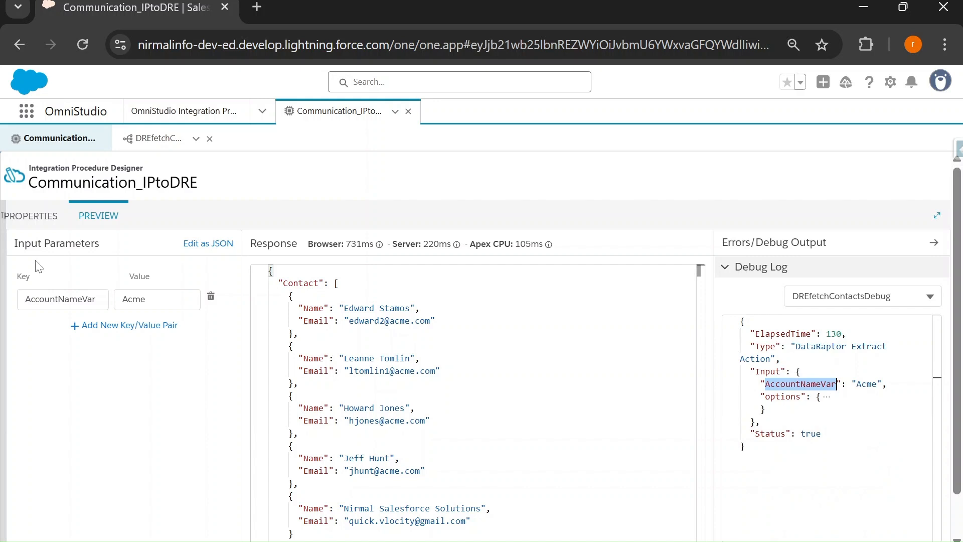
Check the input parameters in the DREfetchContacts action's properties and return to the AccountNameVar key in the preview
{"action": "left_click", "coordinate": [34, 223]}
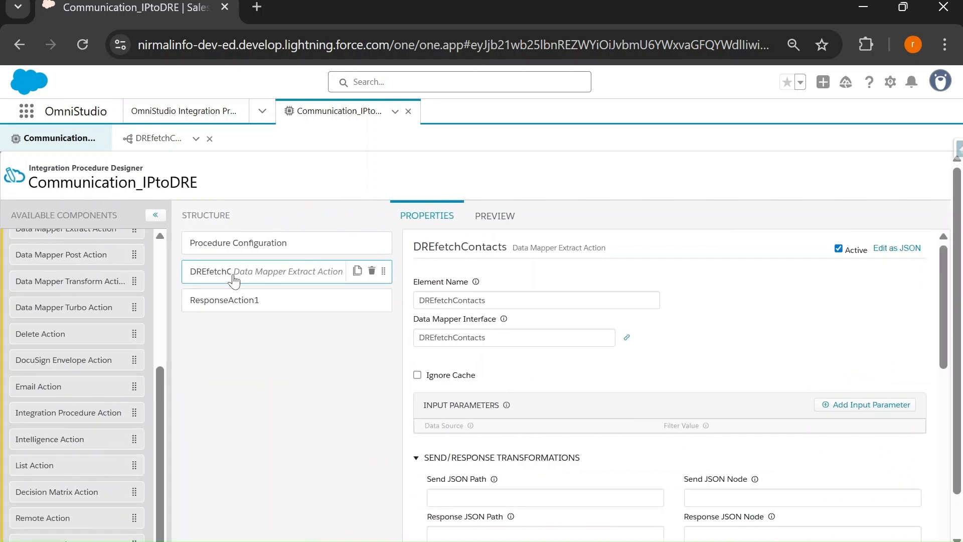
{"action": "left_click", "coordinate": [494, 217]}
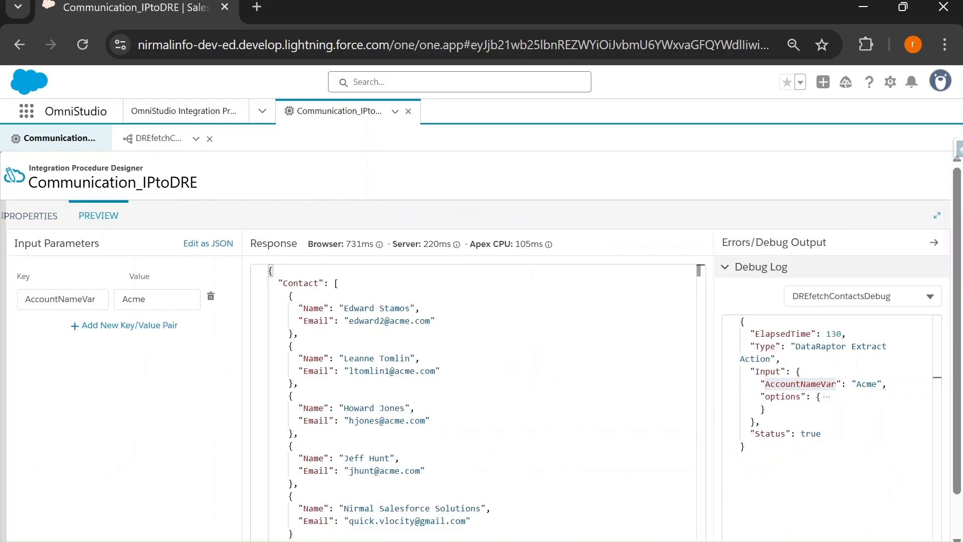
{"action": "double_click", "coordinate": [61, 299]}
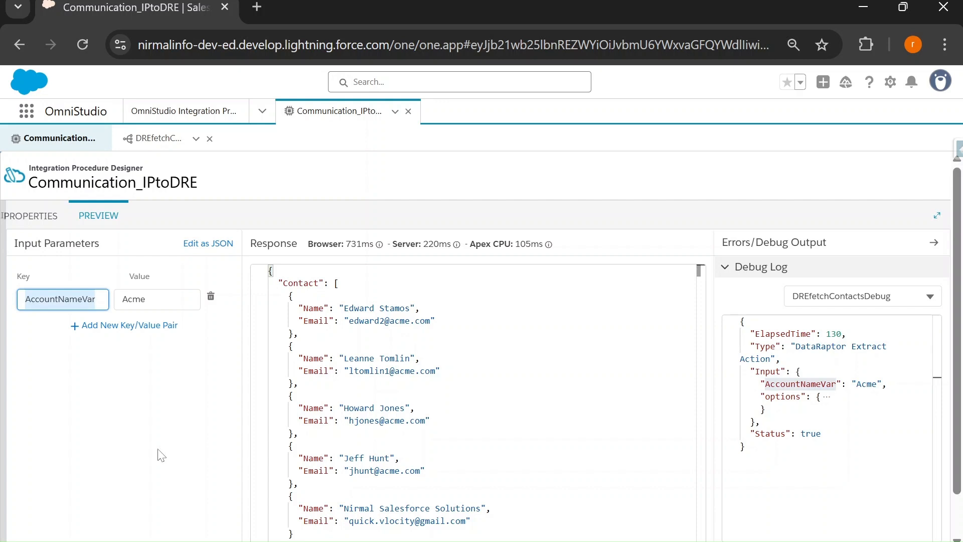
Add a preview input parameter with the key Test and the value Not Required, and execute the integration procedure
{"action": "left_click", "coordinate": [105, 325]}
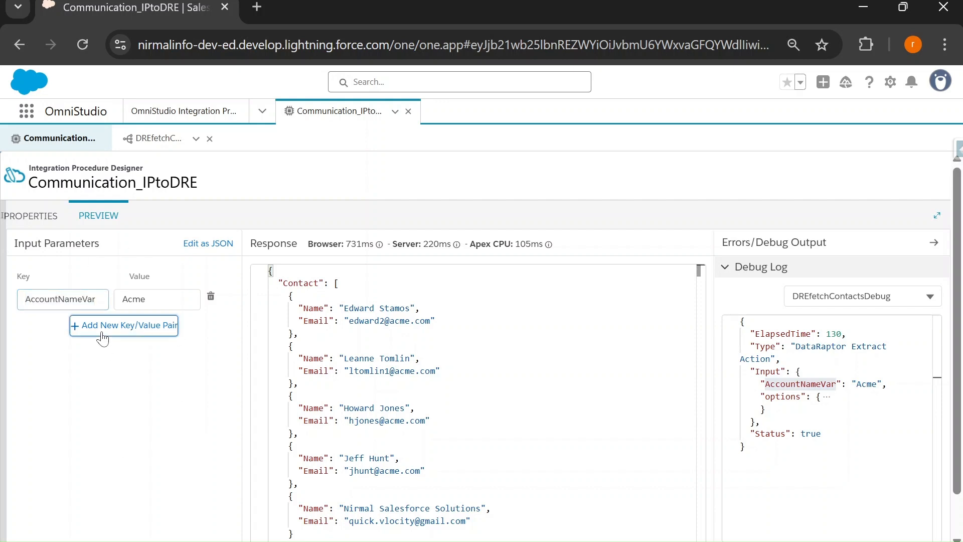
{"action": "type", "text": "Test"}
{"action": "key", "text": "Tab"}
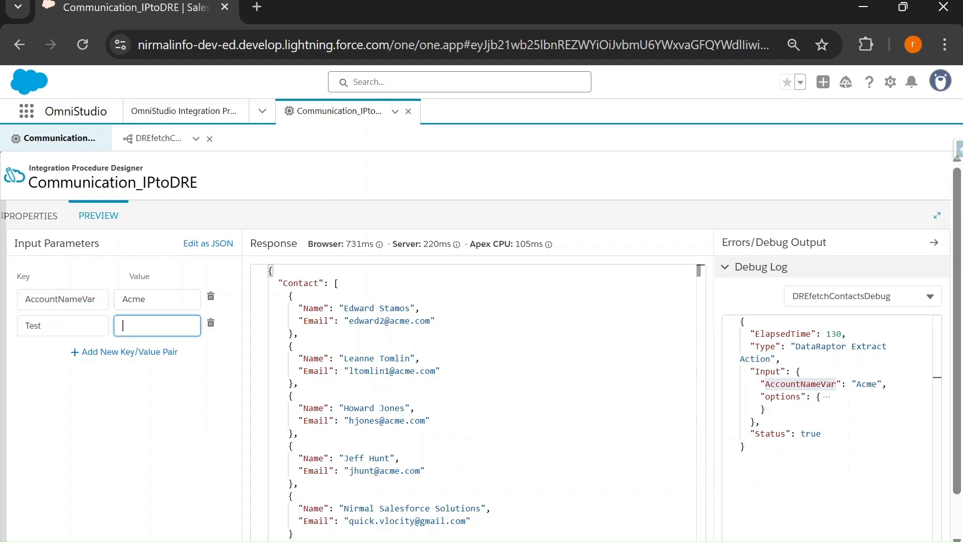
{"action": "type", "text": "Not Required"}
{"action": "scroll", "coordinate": [184, 442], "scroll_direction": "down", "scroll_amount": 1}
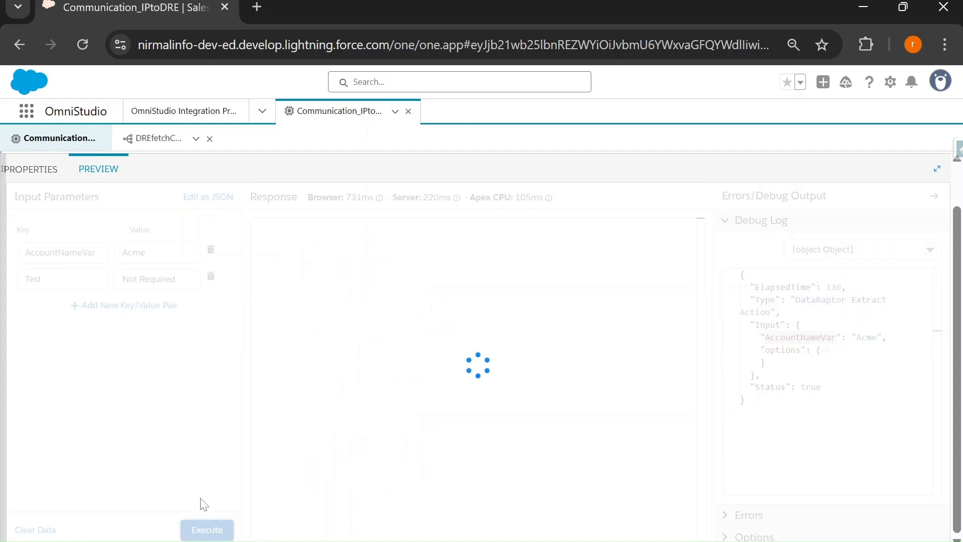
Inspect the DREfetchContactsDebug Input for the AccountNameVar and Test keys, collapsing its options node
{"action": "left_click", "coordinate": [843, 257]}
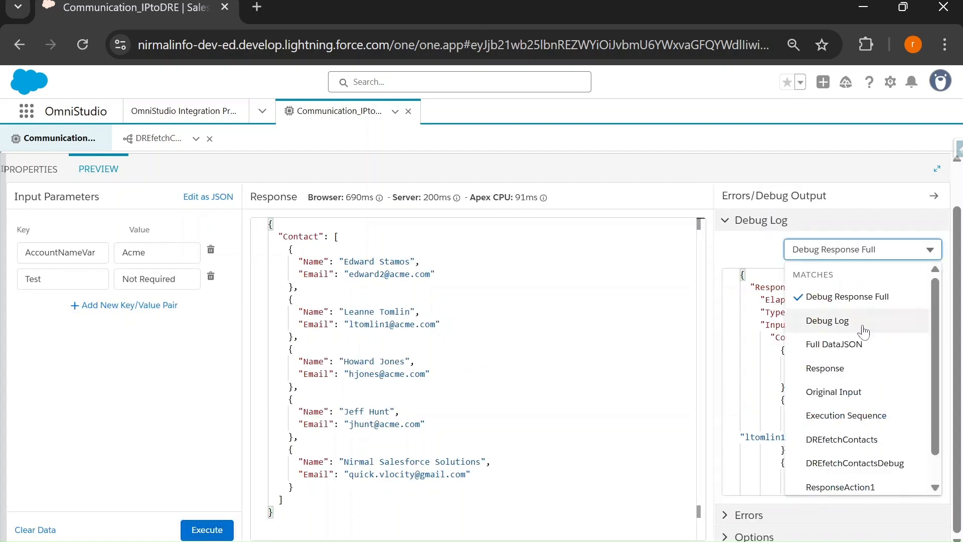
{"action": "left_click", "coordinate": [857, 458]}
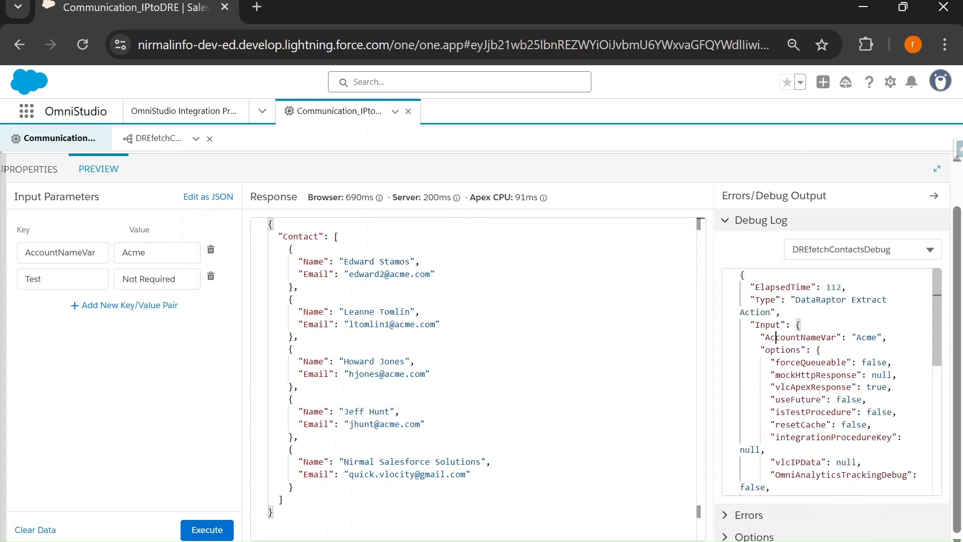
{"action": "left_click_drag", "start_coordinate": [776, 338], "coordinate": [821, 338]}
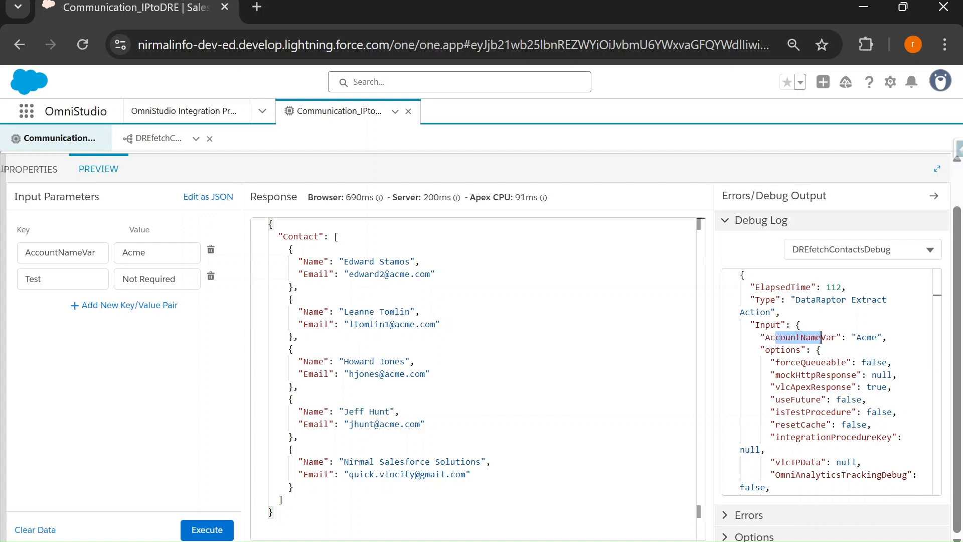
{"action": "left_click", "coordinate": [732, 354]}
{"action": "left_click_drag", "start_coordinate": [770, 375], "coordinate": [792, 375]}
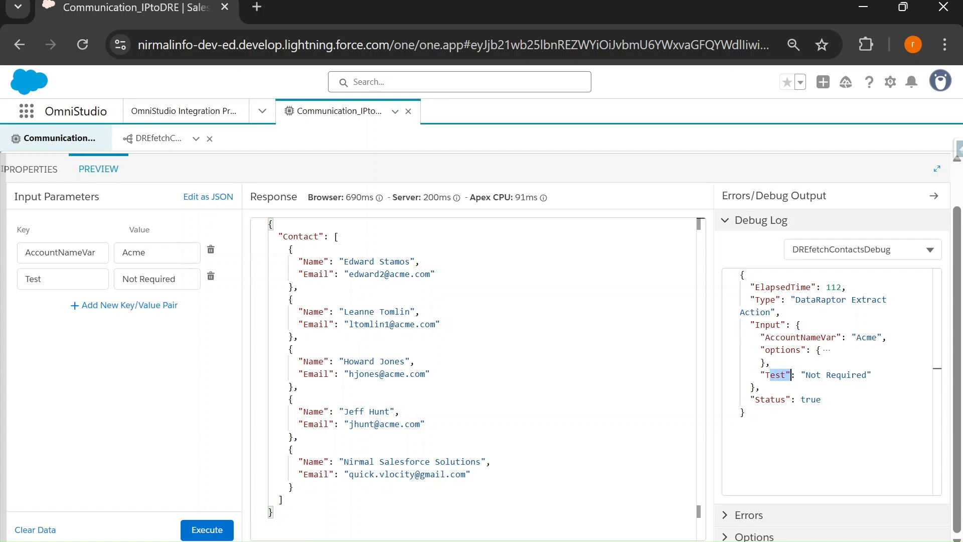
Compare the preview's input parameters with the debug Input and with the DREfetchContacts action's properties
{"action": "left_click_drag", "start_coordinate": [15, 199], "coordinate": [108, 205]}
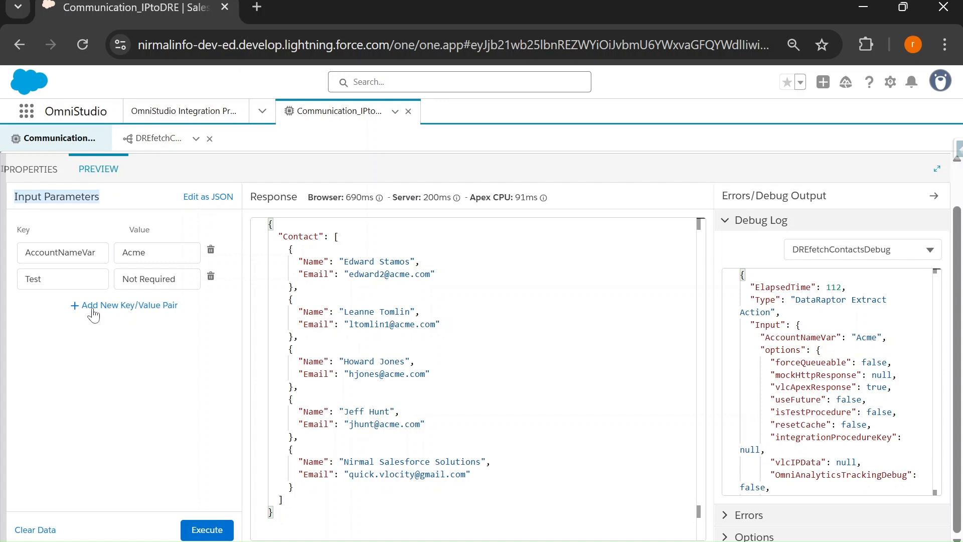
{"action": "left_click", "coordinate": [745, 351]}
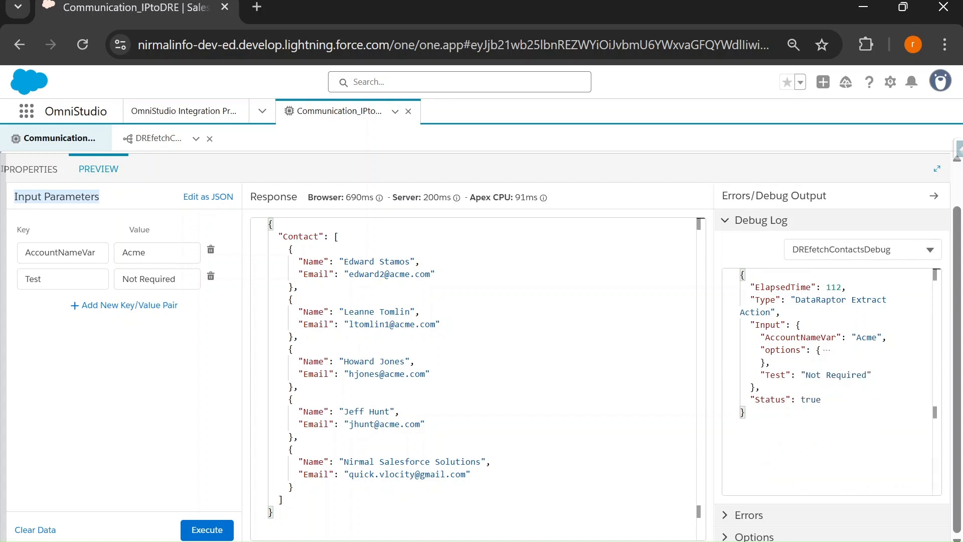
{"action": "left_click", "coordinate": [26, 170]}
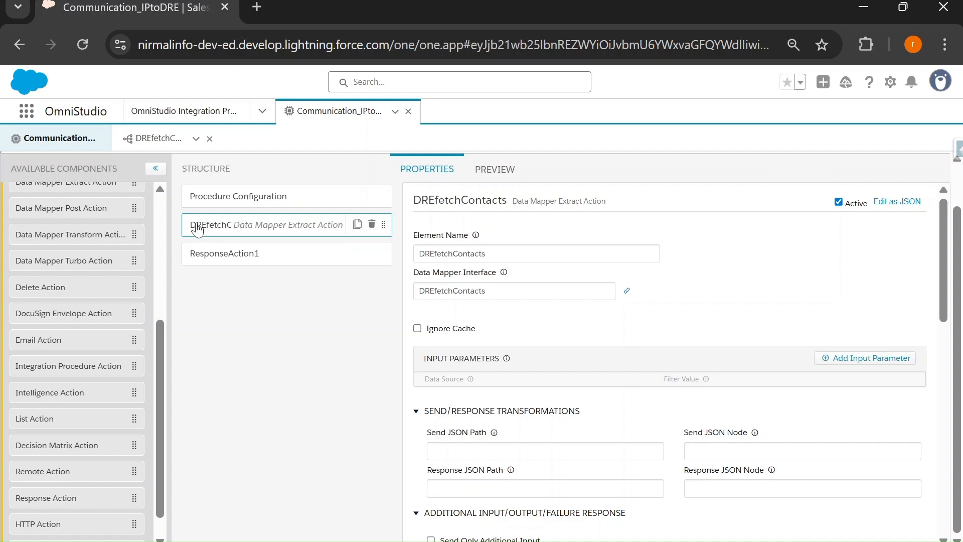
{"action": "left_click", "coordinate": [491, 171]}
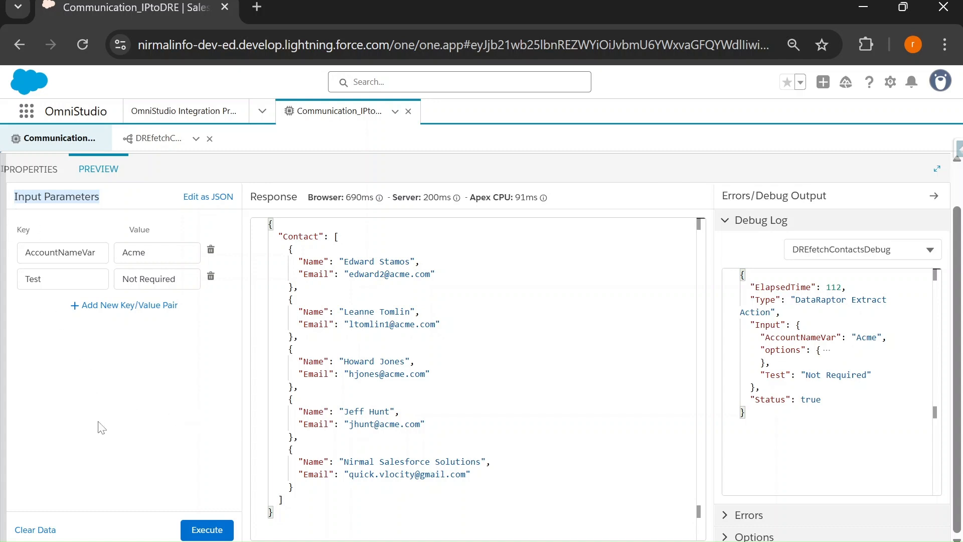
Check the data mapper's filter variable and change the key of the Acme preview parameter to AccountName
{"action": "left_click", "coordinate": [153, 139]}
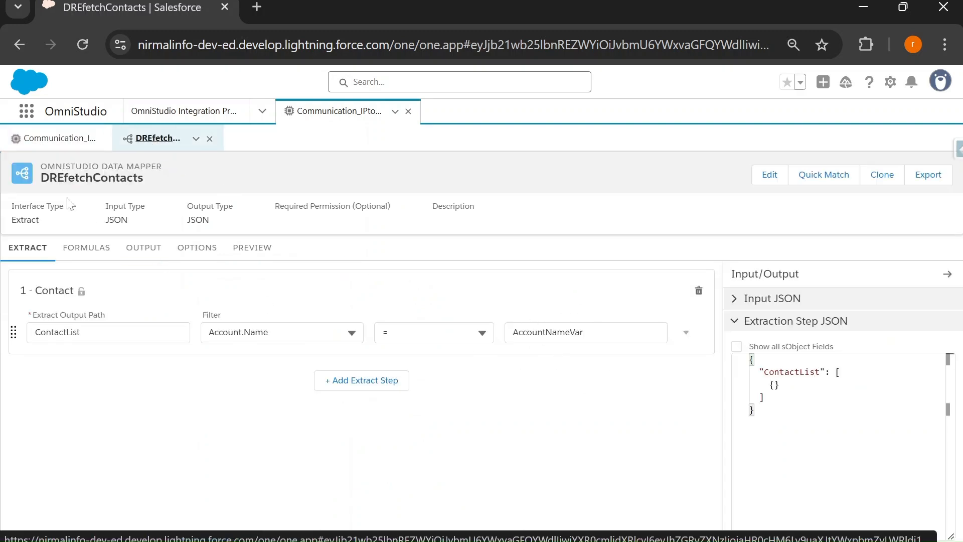
{"action": "left_click", "coordinate": [45, 139]}
{"action": "left_click", "coordinate": [75, 300]}
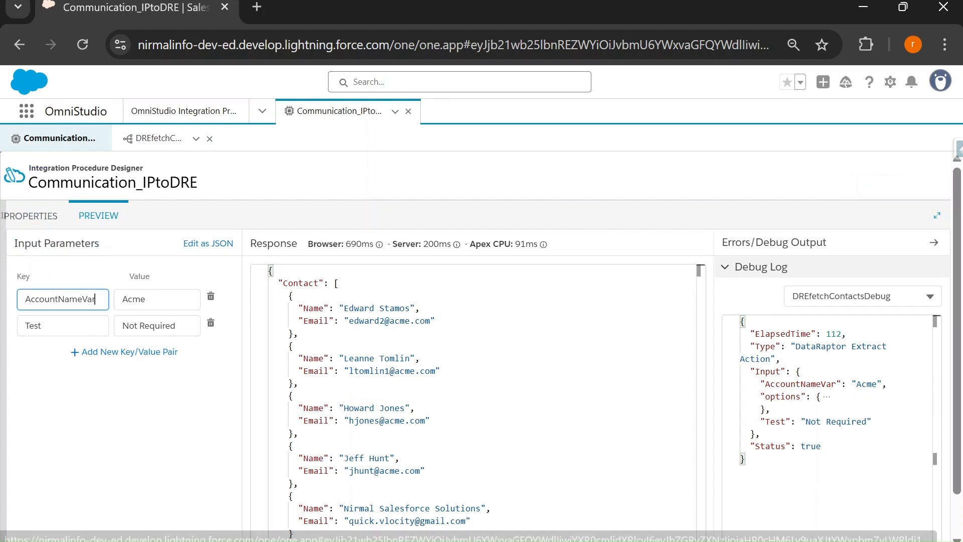
{"action": "key", "text": "BackSpace"}
{"action": "key", "text": "BackSpace"}
{"action": "key", "text": "BackSpace"}
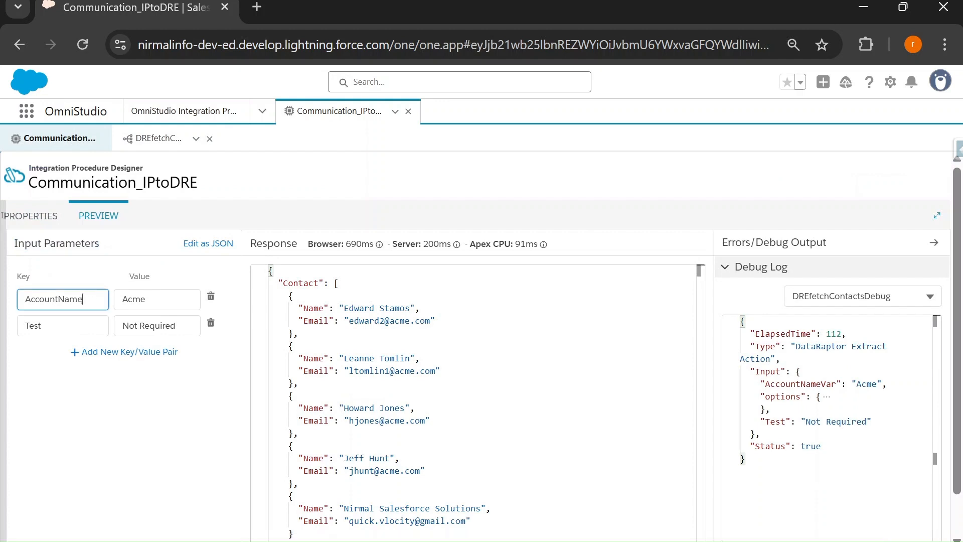
Execute the preview with the AccountName key and compare that key with the data mapper's filter variable
{"action": "left_click", "coordinate": [163, 139]}
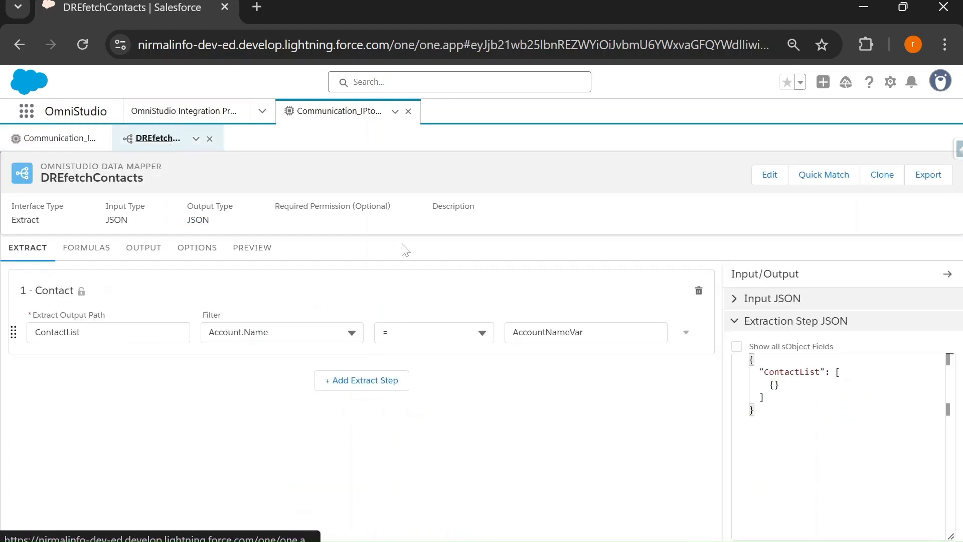
{"action": "left_click", "coordinate": [55, 139]}
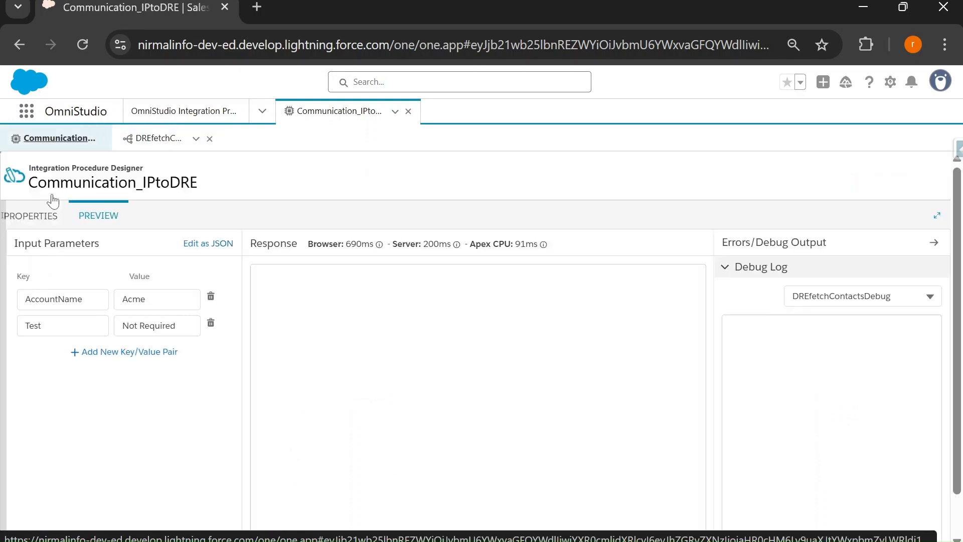
{"action": "scroll", "coordinate": [255, 183], "scroll_direction": "down", "scroll_amount": 1}
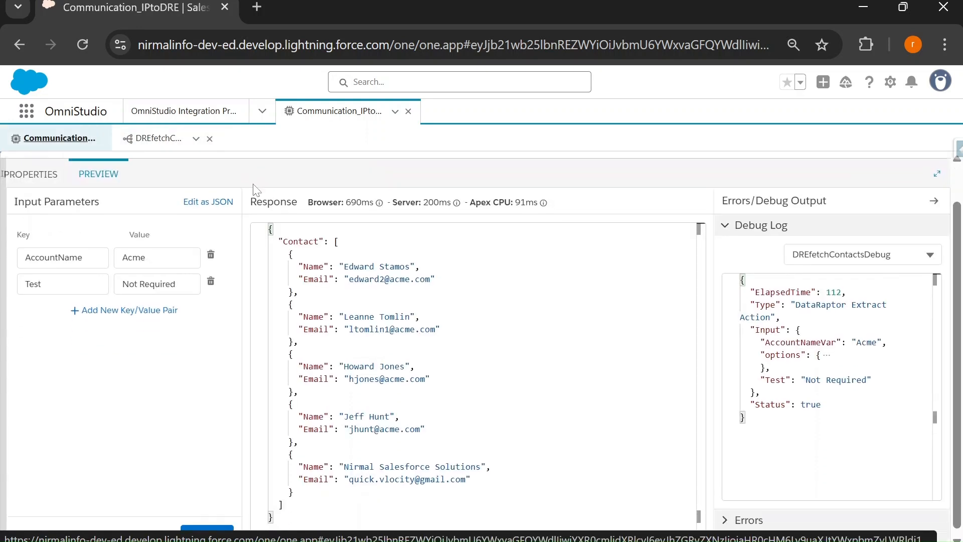
{"action": "left_click", "coordinate": [196, 518]}
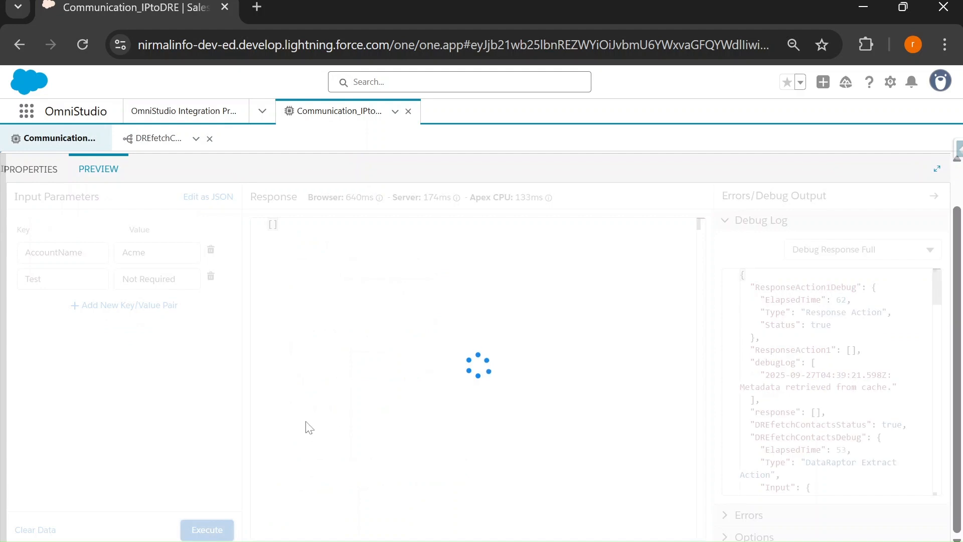
{"action": "left_click", "coordinate": [156, 138]}
{"action": "left_click", "coordinate": [51, 139]}
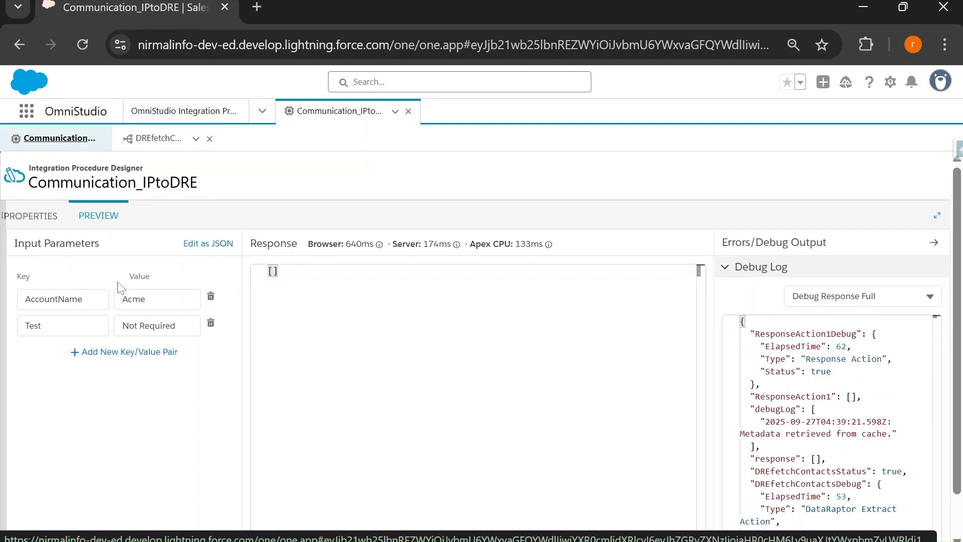
Compare the input parameters in the DREfetchContacts action's properties with the AccountName key in the preview
{"action": "left_click", "coordinate": [31, 217]}
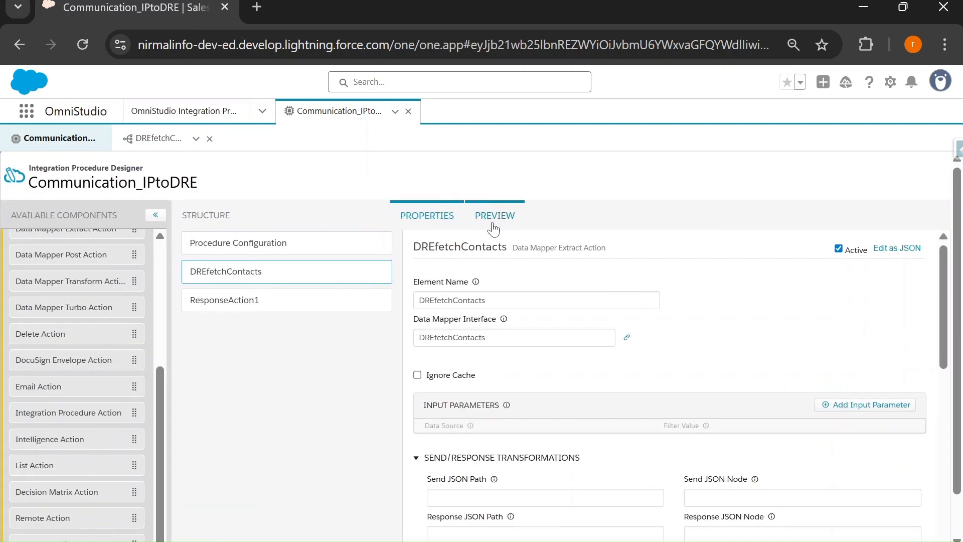
{"action": "left_click", "coordinate": [490, 218]}
{"action": "double_click", "coordinate": [54, 299]}
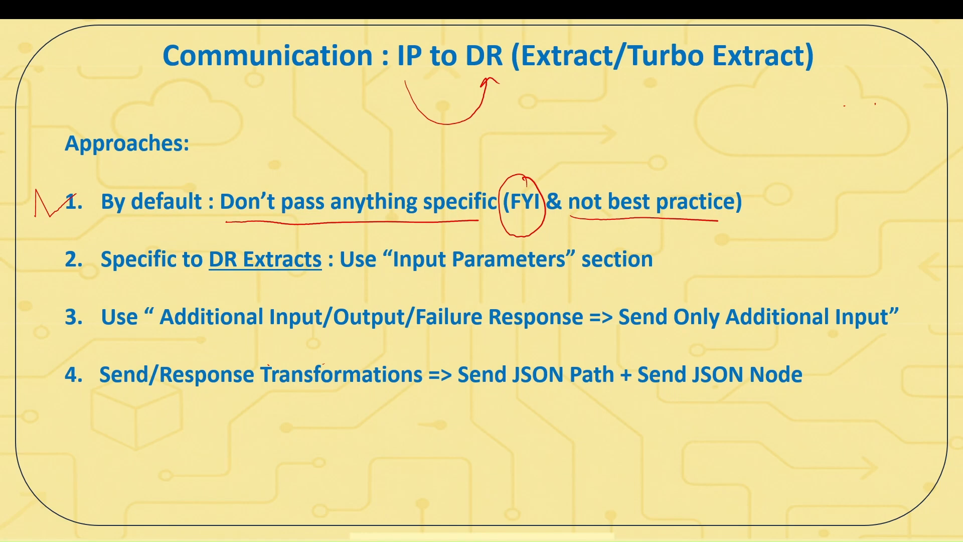
{"action": "left_click_drag", "start_coordinate": [451, 78], "coordinate": [610, 79]}
{"action": "left_click_drag", "start_coordinate": [48, 269], "coordinate": [91, 244]}
{"action": "left_click_drag", "start_coordinate": [630, 84], "coordinate": [771, 85]}
{"action": "mouse_move", "coordinate": [354, 232]}
{"action": "left_mouse_down"}
{"action": "mouse_move", "coordinate": [333, 276]}
{"action": "mouse_move", "coordinate": [354, 287]}
{"action": "left_mouse_up"}
{"action": "mouse_move", "coordinate": [644, 234]}
{"action": "left_mouse_down"}
{"action": "mouse_move", "coordinate": [669, 273]}
{"action": "mouse_move", "coordinate": [645, 284]}
{"action": "left_mouse_up"}
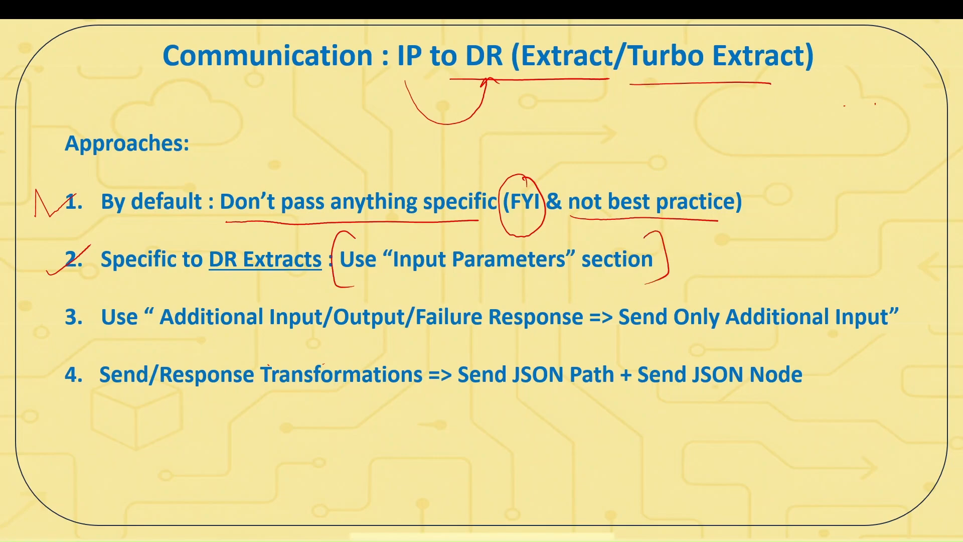
Return to the integration procedure preview and delete the Test parameter
{"action": "key", "text": "alt+Tab"}
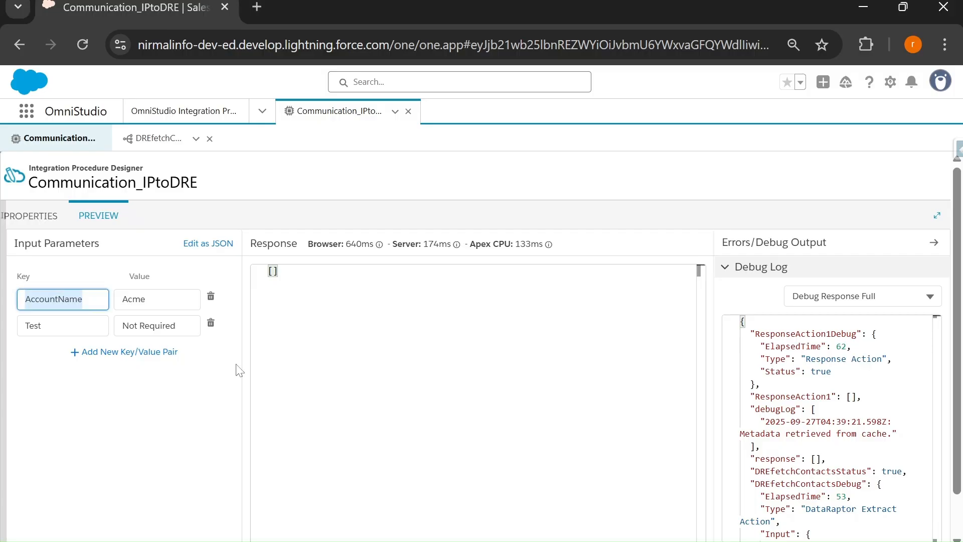
{"action": "left_click", "coordinate": [211, 323]}
Add an empty input parameter to the DREfetchContacts Data Mapper Extract Action
{"action": "left_click", "coordinate": [29, 216]}
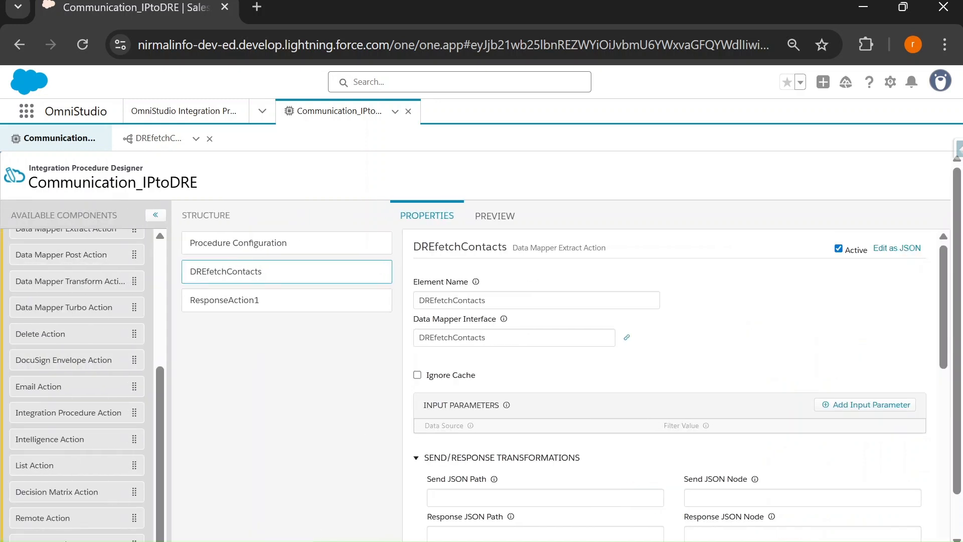
{"action": "left_click_drag", "start_coordinate": [518, 248], "coordinate": [615, 249]}
{"action": "scroll", "coordinate": [709, 332], "scroll_direction": "down", "scroll_amount": 2}
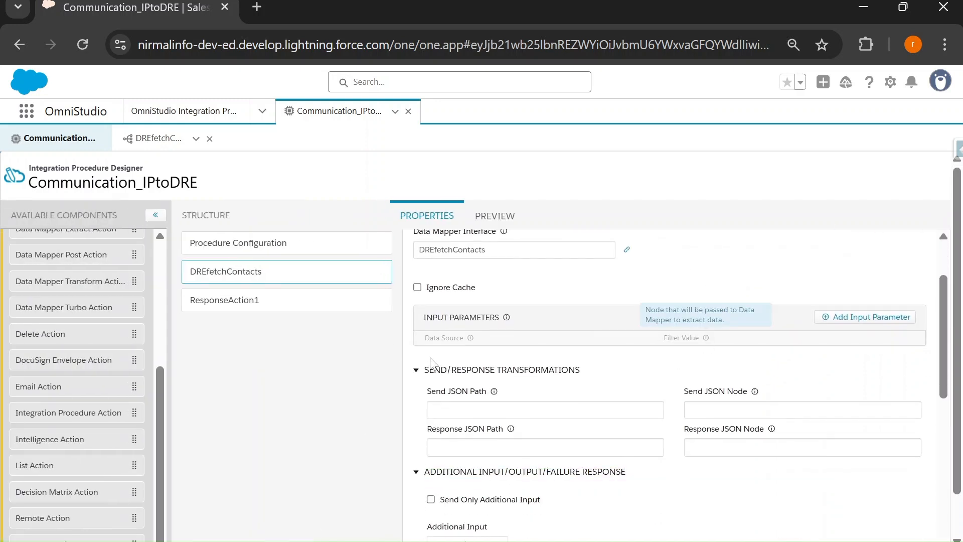
{"action": "left_click_drag", "start_coordinate": [422, 317], "coordinate": [502, 317]}
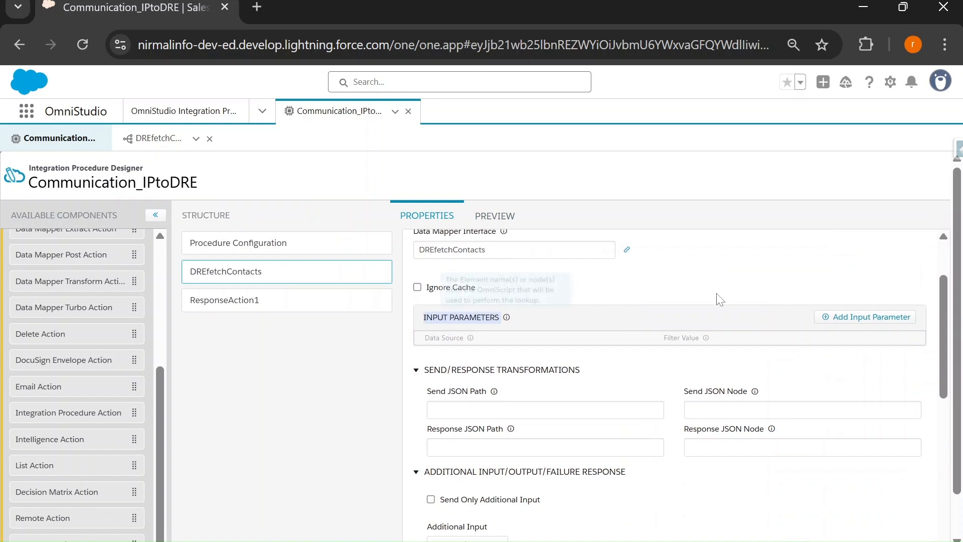
{"action": "left_click", "coordinate": [871, 317]}
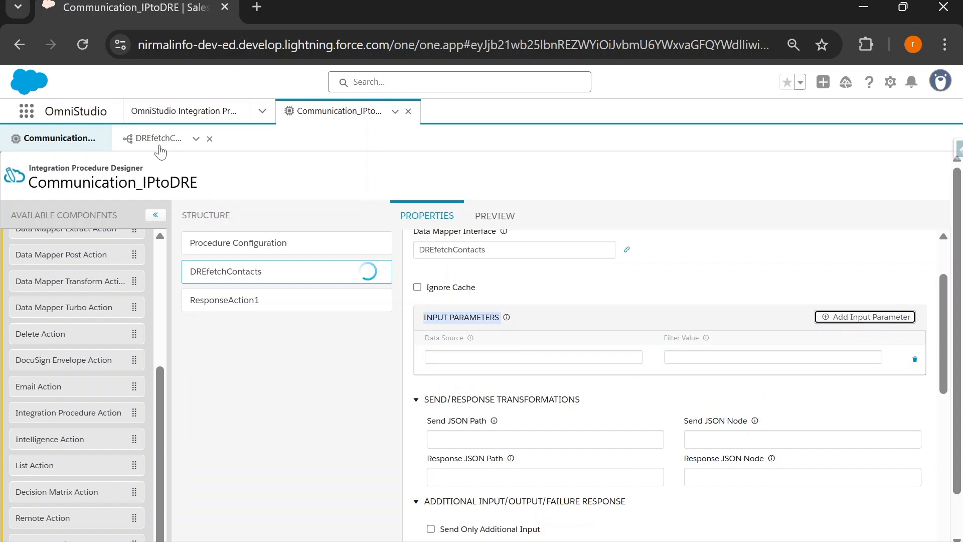
Copy the AccountNameVar filter variable from the DREfetchContacts data mapper into the new input parameter's Filter Value
{"action": "left_click", "coordinate": [159, 146]}
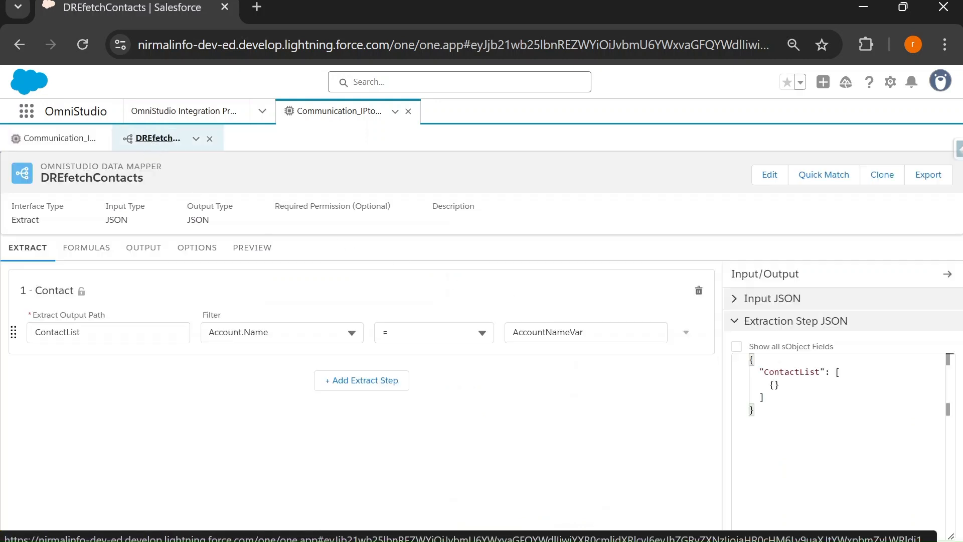
{"action": "double_click", "coordinate": [547, 332]}
{"action": "key", "text": "ctrl+c"}
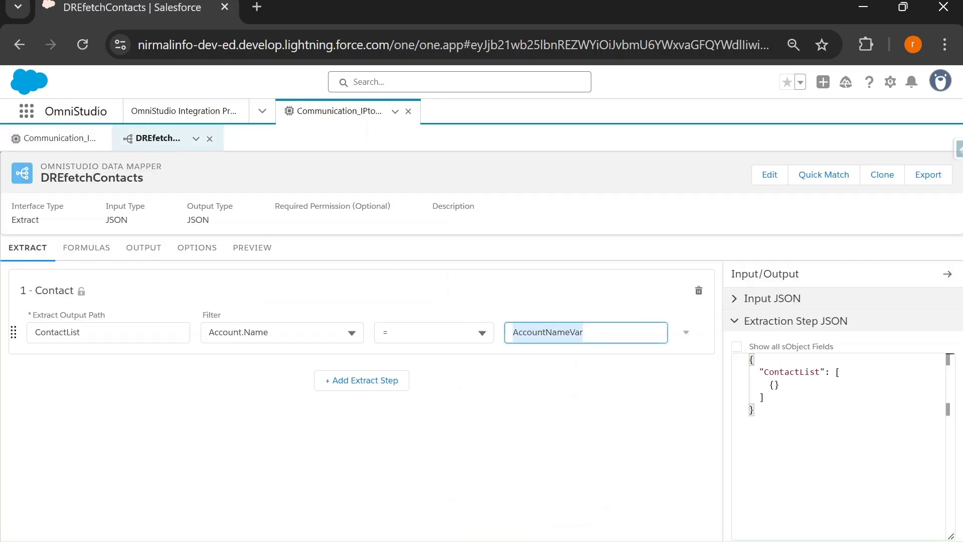
{"action": "left_click", "coordinate": [42, 143]}
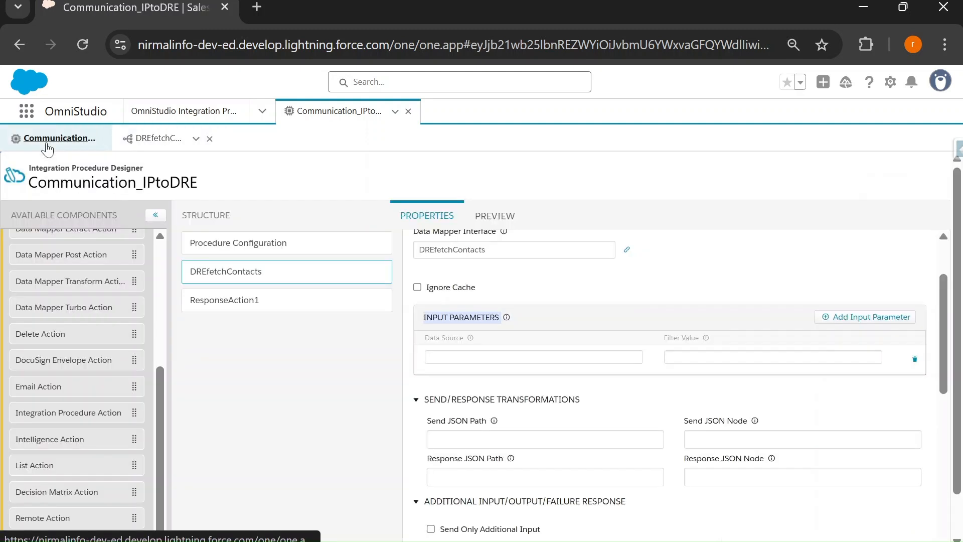
{"action": "left_click", "coordinate": [702, 358]}
{"action": "key", "text": "ctrl+v"}
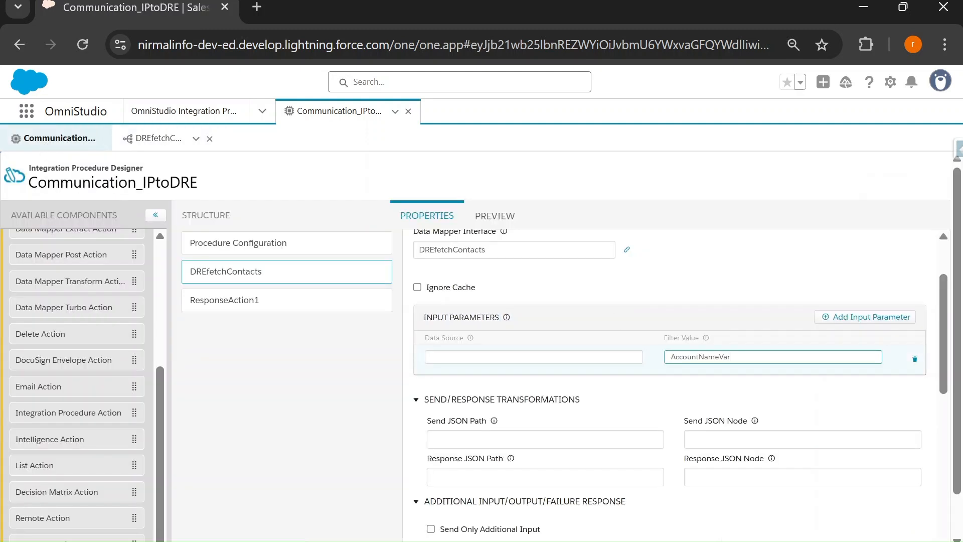
Copy the input parameter's Filter Value and compare it with the filter variable in the data mapper's Contact extract step
{"action": "scroll", "coordinate": [690, 357], "scroll_direction": "up", "scroll_amount": 2}
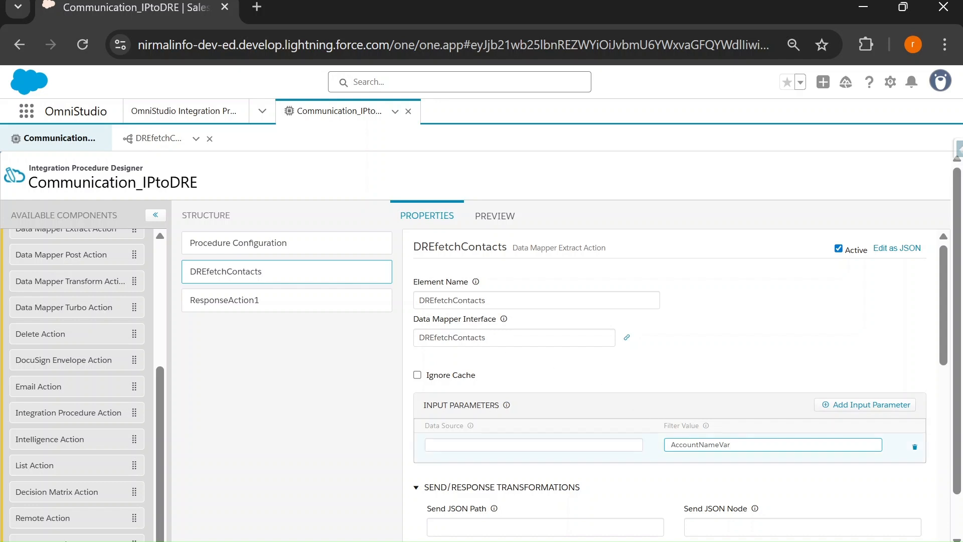
{"action": "double_click", "coordinate": [701, 445]}
{"action": "key", "text": "ctrl+c"}
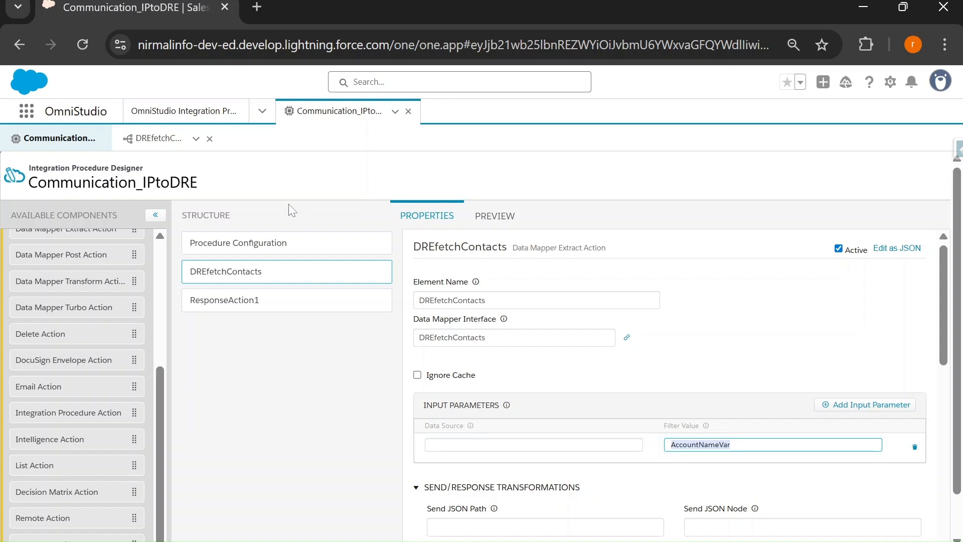
{"action": "left_click", "coordinate": [158, 145]}
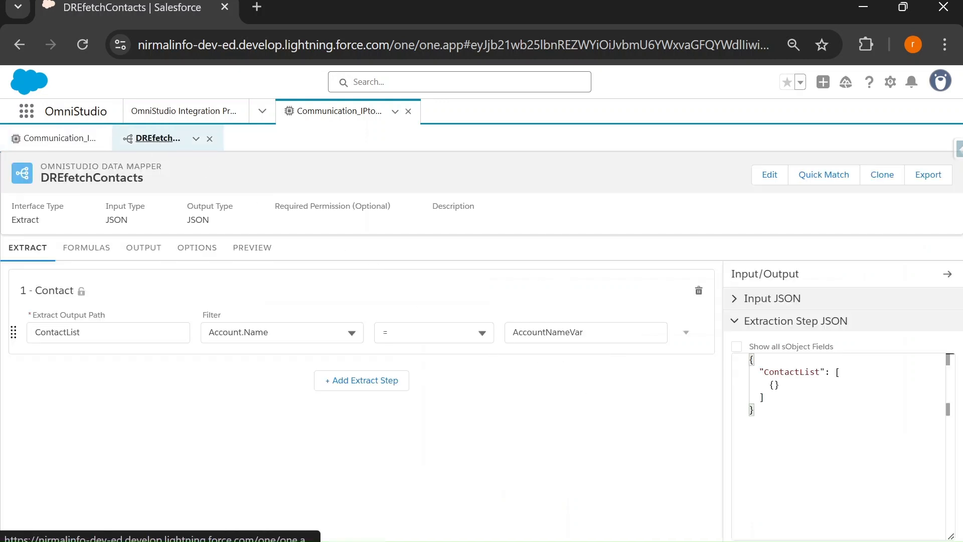
{"action": "left_click", "coordinate": [20, 137]}
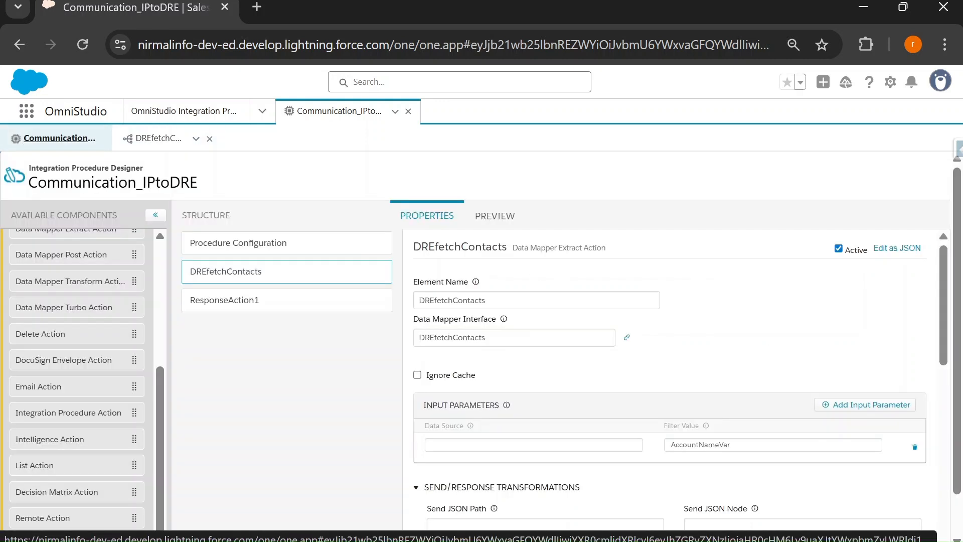
{"action": "left_click", "coordinate": [533, 445]}
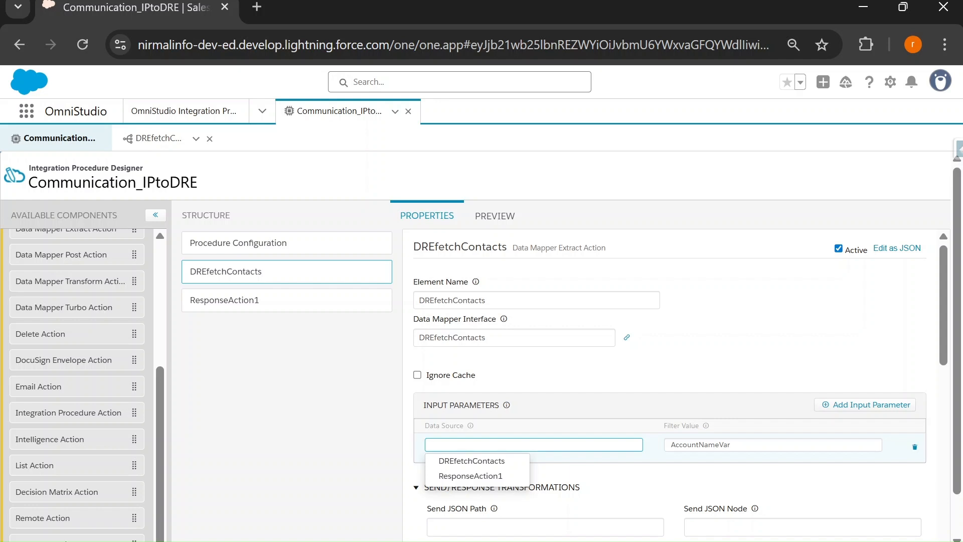
{"action": "type", "text": "\"Acme\""}
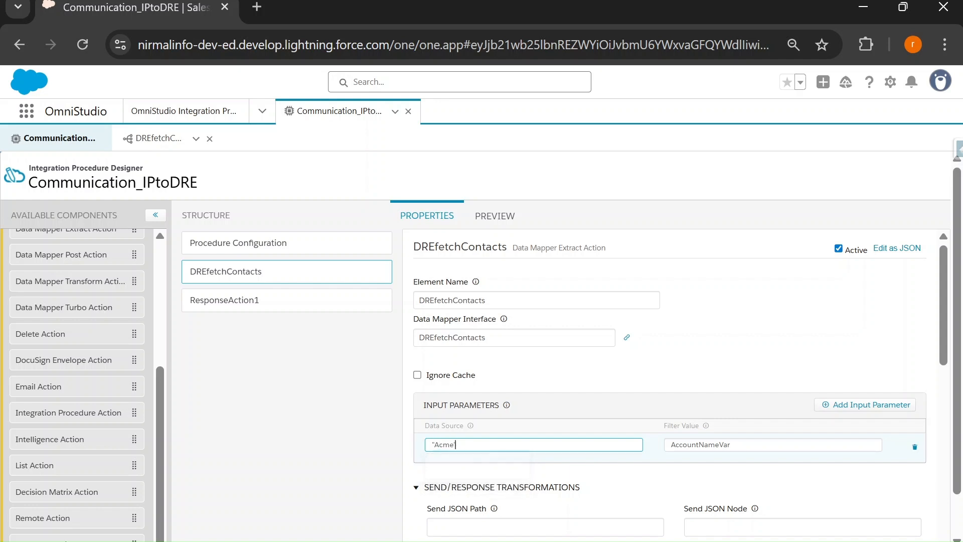
{"action": "key", "text": "BackSpace"}
{"action": "key", "text": "BackSpace"}
{"action": "key", "text": "BackSpace"}
{"action": "key", "text": "BackSpace"}
{"action": "key", "text": "BackSpace"}
{"action": "key", "text": "BackSpace"}
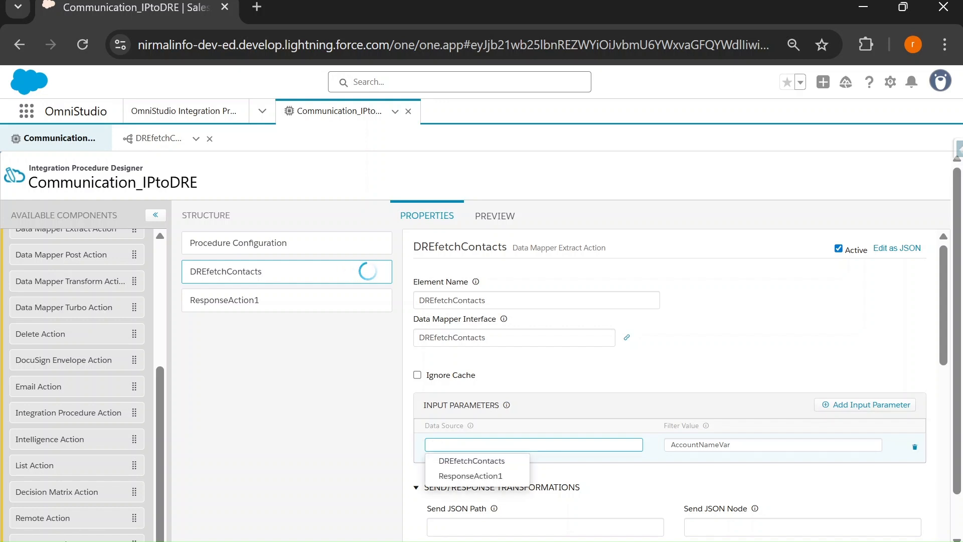
Set the input parameter's Data Source to AccountNameVar and change the key of the Acme preview parameter to AccountNameVar
{"action": "key", "text": "ctrl+v"}
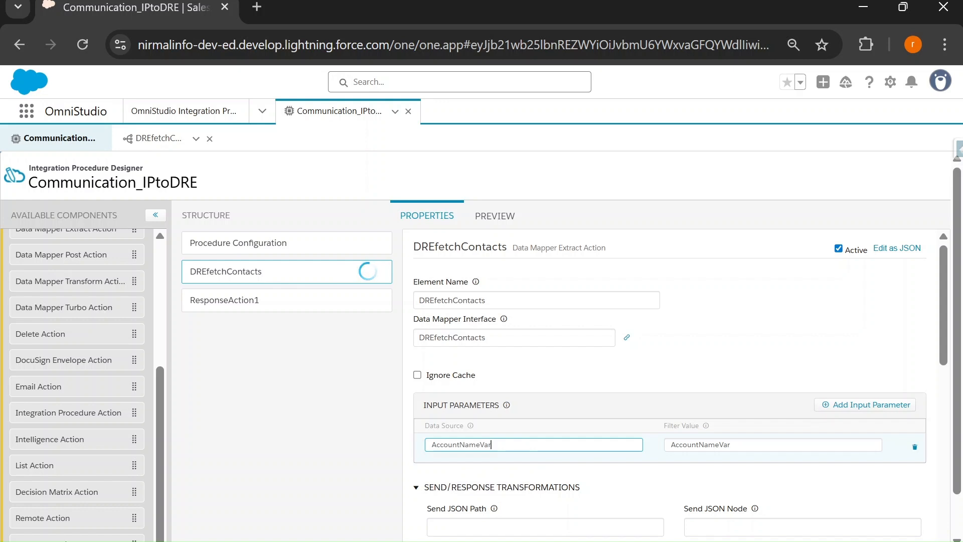
{"action": "double_click", "coordinate": [465, 444]}
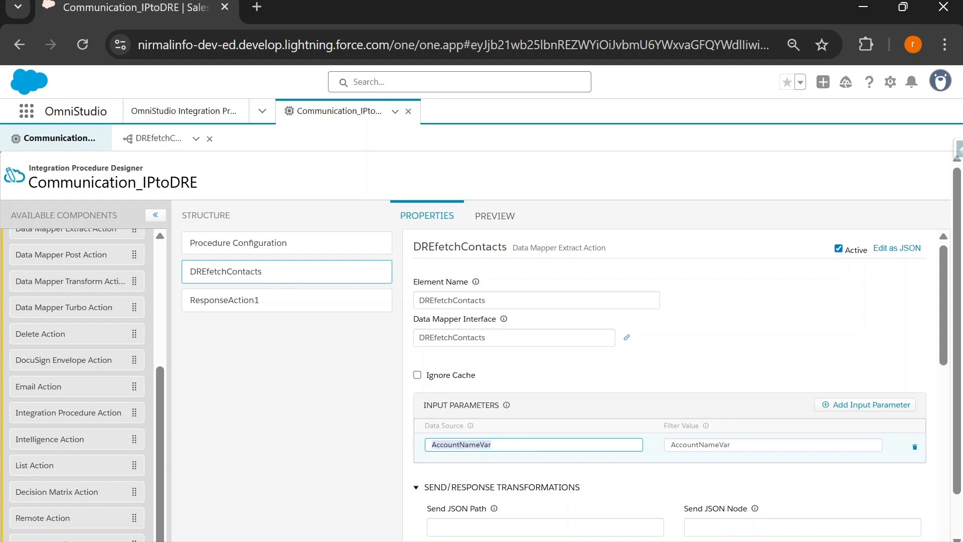
{"action": "left_click", "coordinate": [481, 225]}
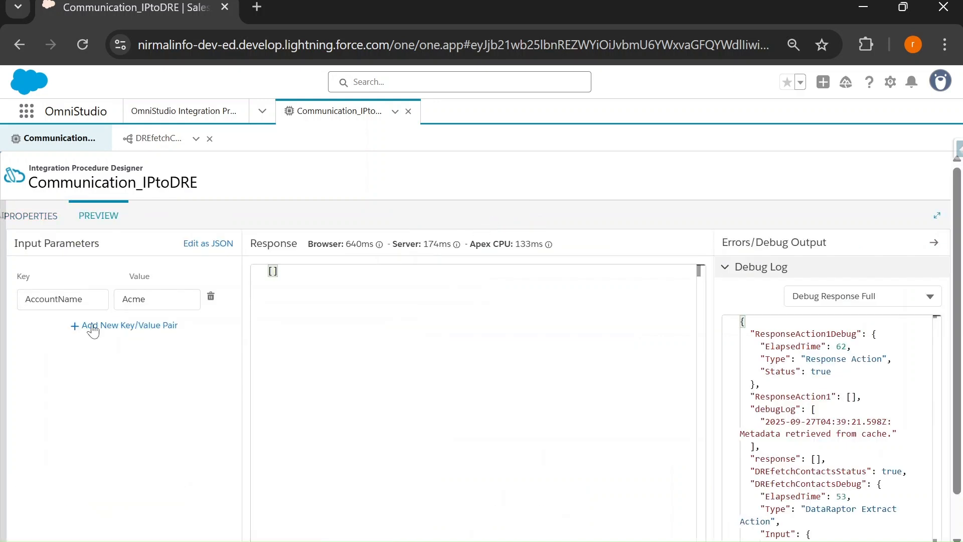
{"action": "double_click", "coordinate": [133, 299]}
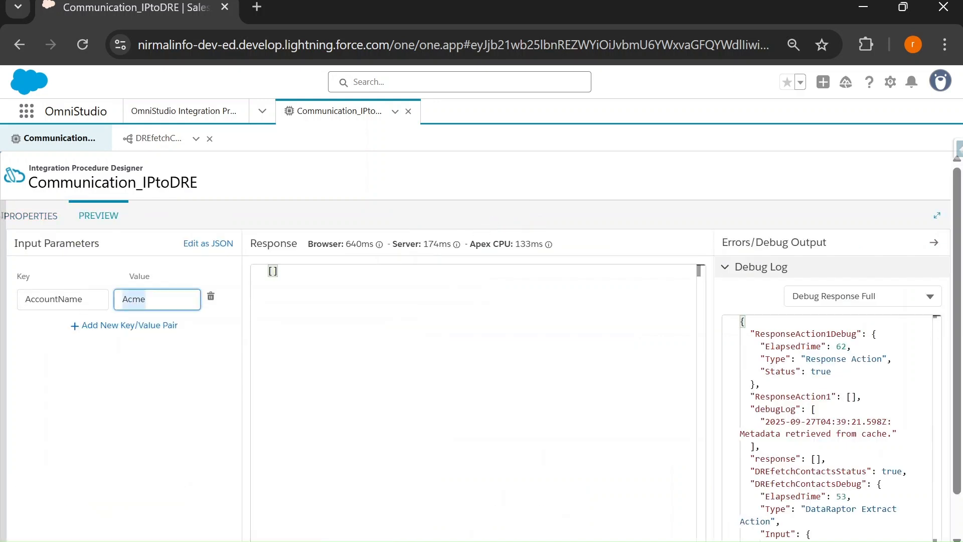
{"action": "key", "text": "shift+Tab"}
{"action": "key", "text": "End"}
{"action": "type", "text": "Var"}
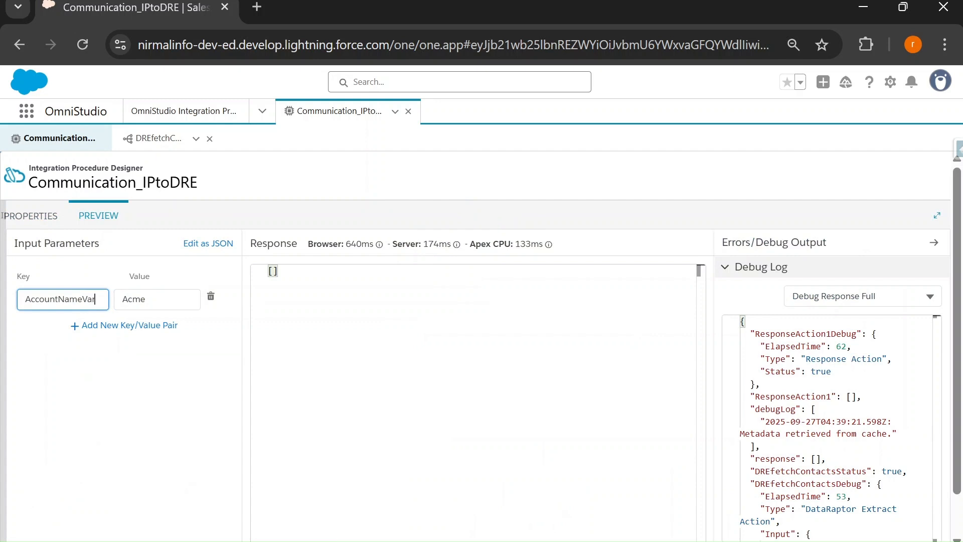
Inspect the previous run's DREfetchContactsDebug output, collapsing the options node under Input
{"action": "scroll", "coordinate": [236, 209], "scroll_direction": "down", "scroll_amount": 1}
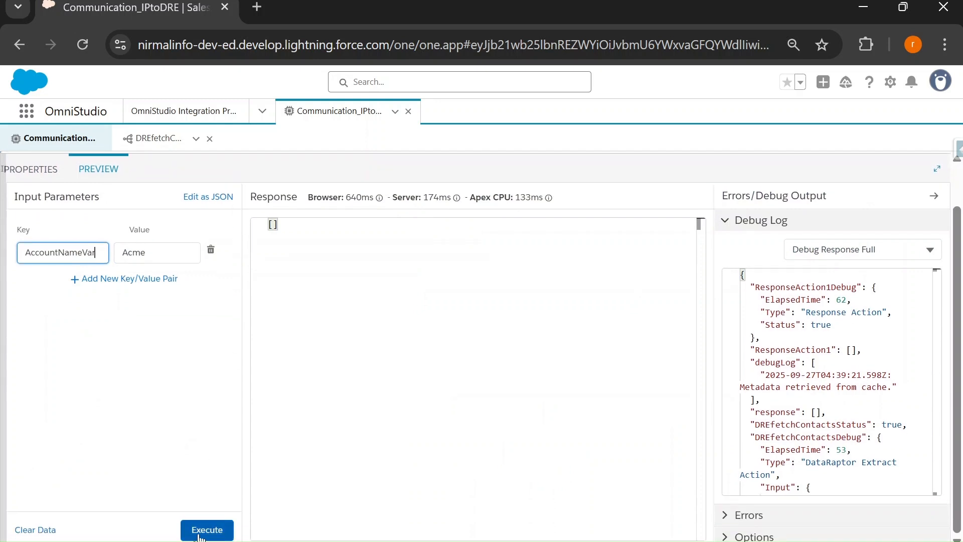
{"action": "left_click", "coordinate": [882, 249]}
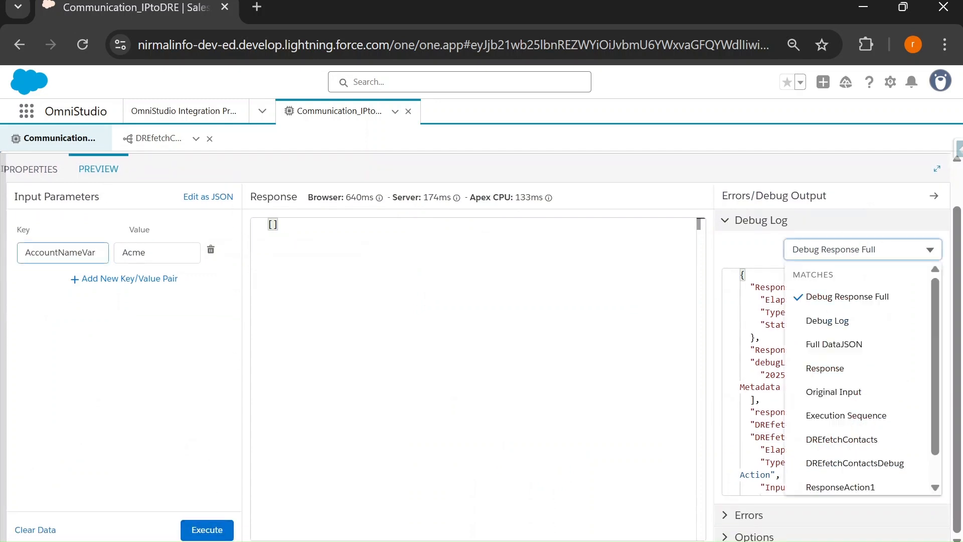
{"action": "left_click", "coordinate": [855, 463]}
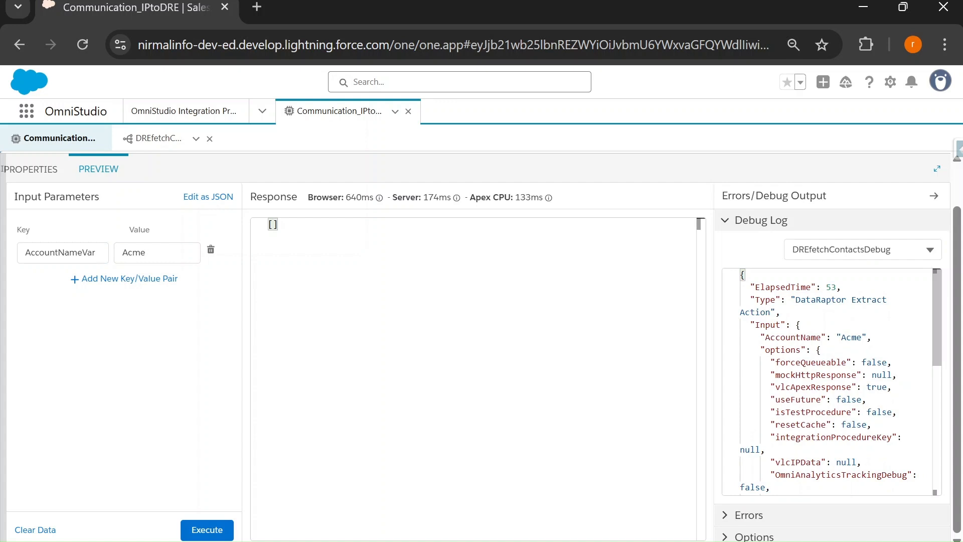
{"action": "left_click", "coordinate": [765, 350]}
{"action": "scroll", "coordinate": [732, 351], "scroll_direction": "down", "scroll_amount": 1}
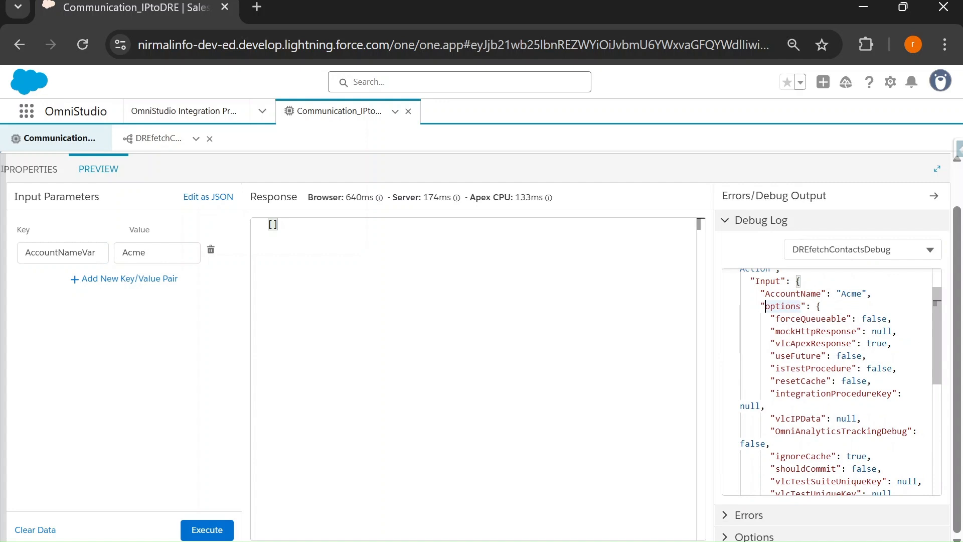
{"action": "left_click", "coordinate": [727, 307]}
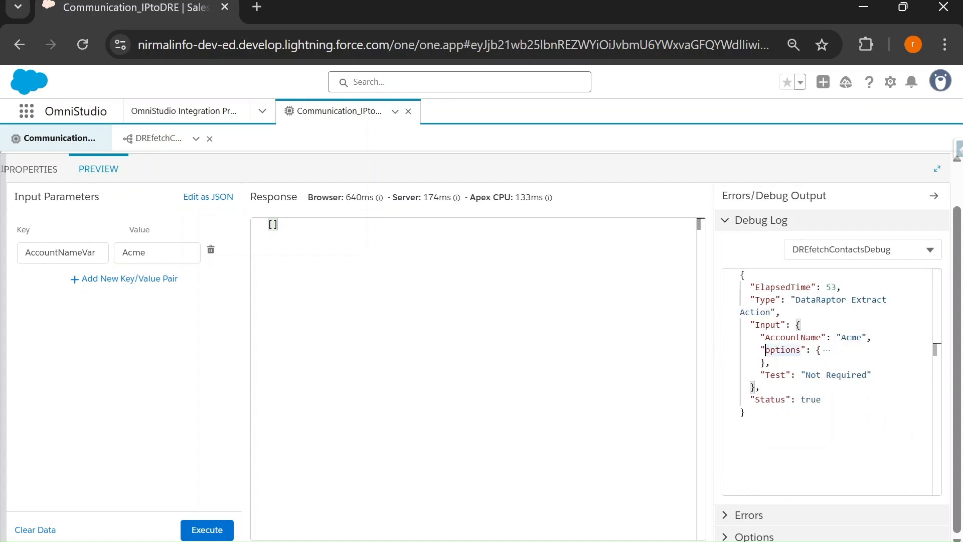
Execute the preview with the AccountNameVar key and inspect the Input in the DREfetchContactsDebug output
{"action": "left_click", "coordinate": [200, 532]}
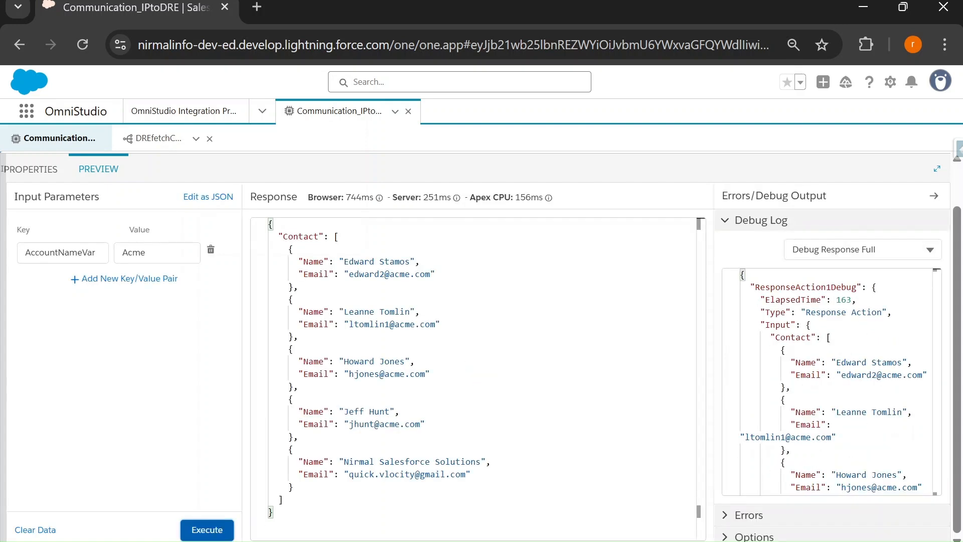
{"action": "scroll", "coordinate": [853, 436], "scroll_direction": "down", "scroll_amount": 1}
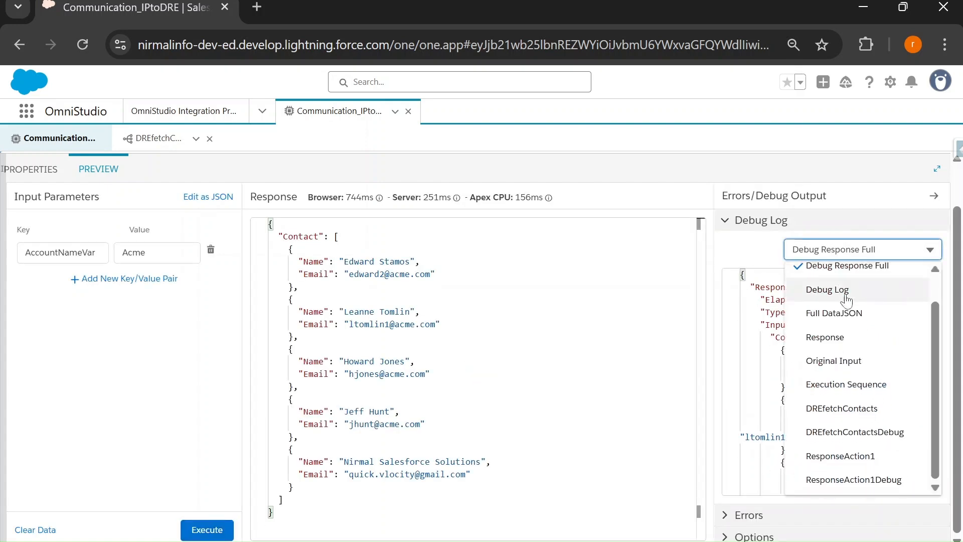
{"action": "left_click", "coordinate": [840, 435]}
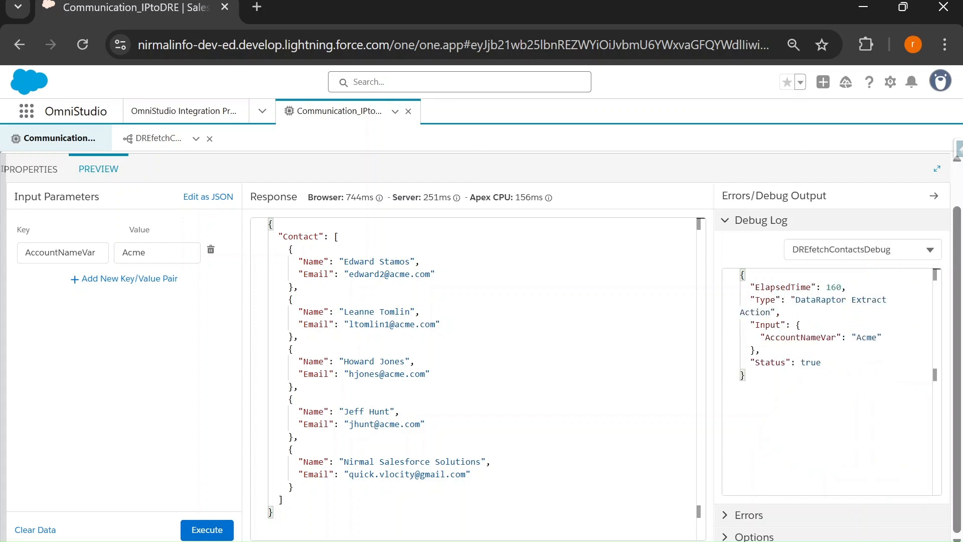
{"action": "left_click_drag", "start_coordinate": [756, 337], "coordinate": [837, 337]}
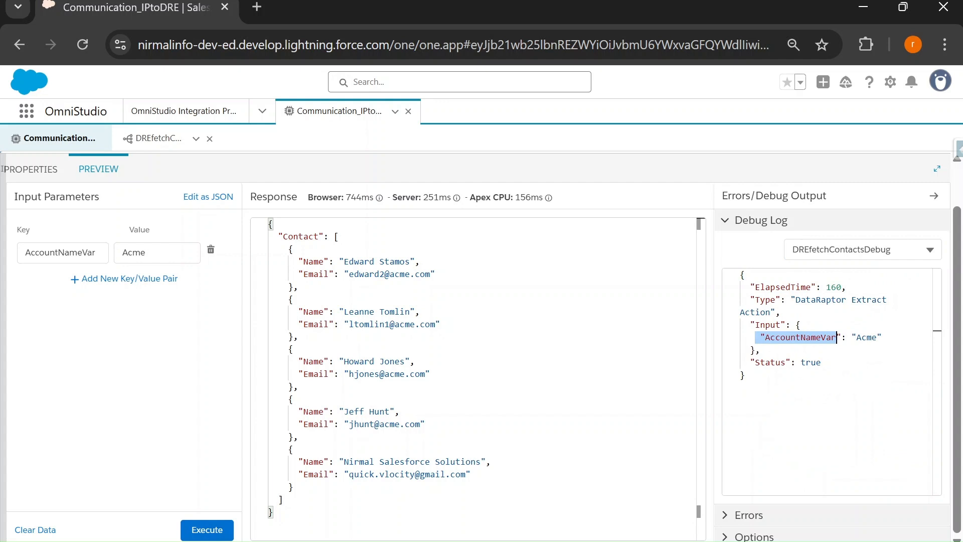
Compare the preview parameter's key with the Filter Value of the DREfetchContacts action's input parameter
{"action": "double_click", "coordinate": [56, 253]}
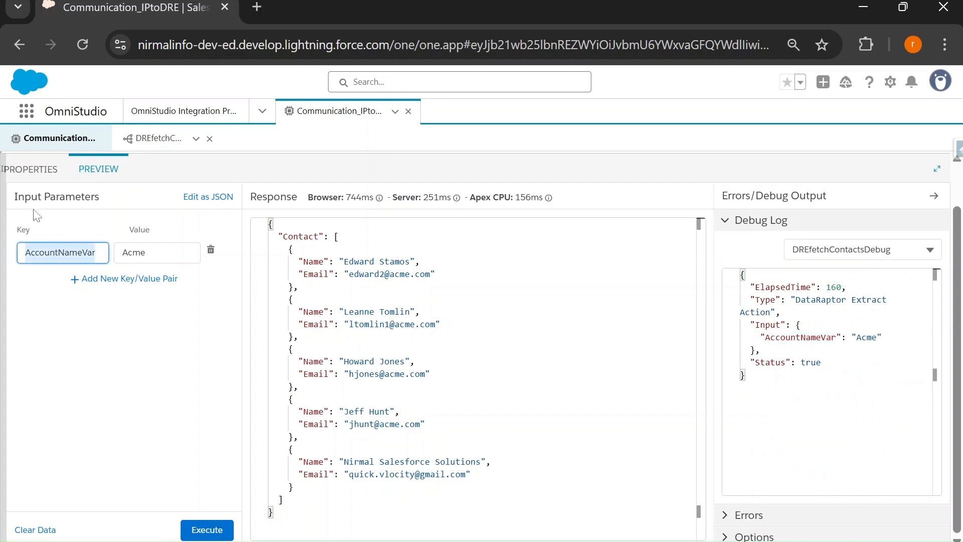
{"action": "left_click", "coordinate": [31, 170]}
{"action": "left_click_drag", "start_coordinate": [732, 399], "coordinate": [670, 399]}
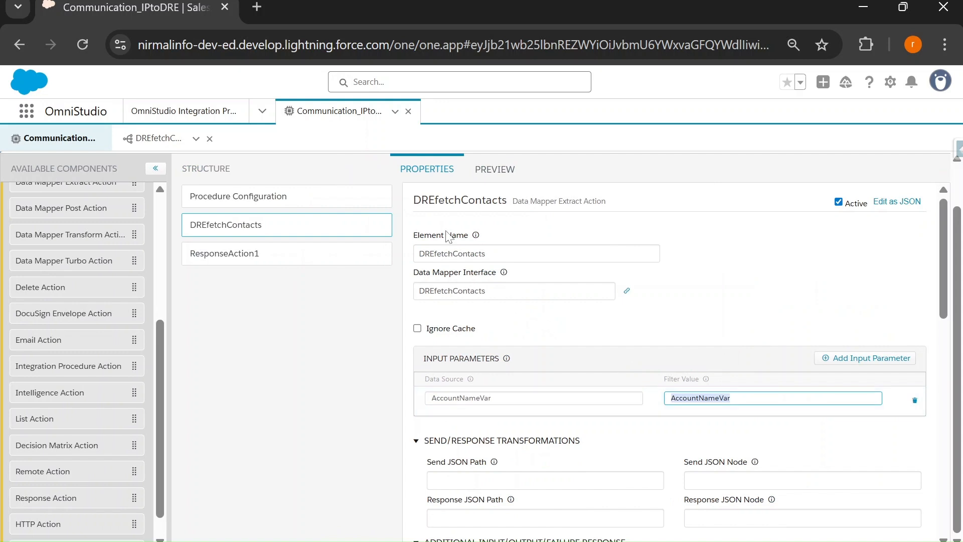
Change the key of the Acme preview parameter to AccountName and copy it
{"action": "left_click", "coordinate": [489, 170]}
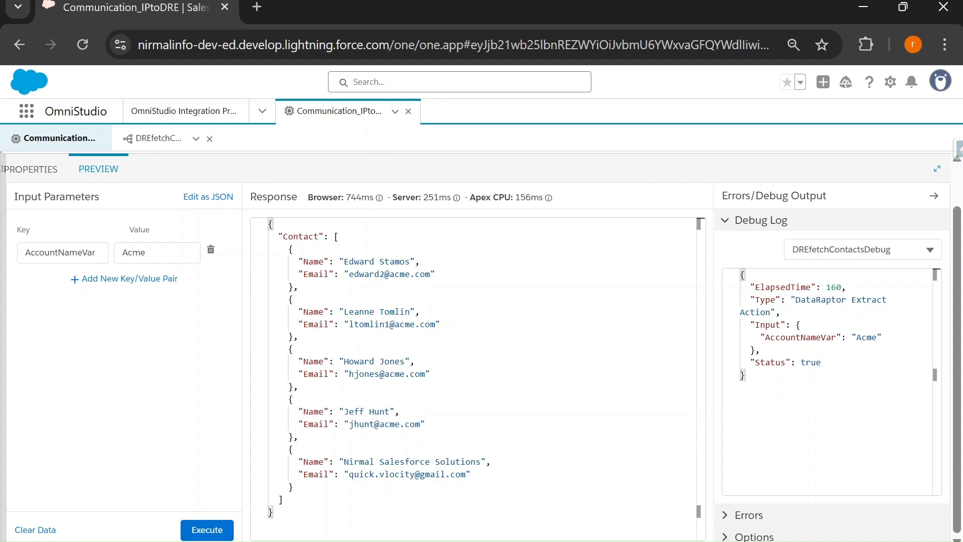
{"action": "left_click", "coordinate": [94, 253]}
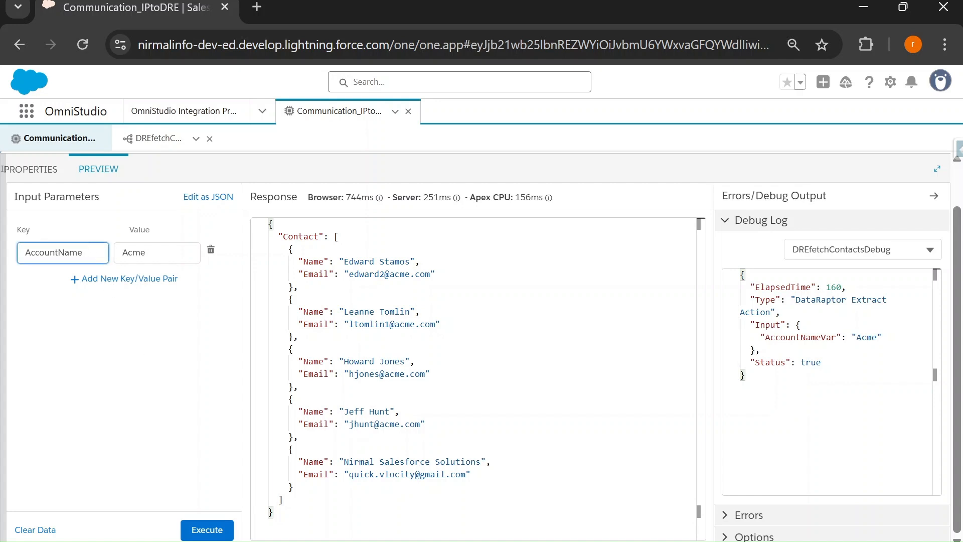
{"action": "key", "text": "ctrl+a"}
{"action": "key", "text": "ctrl+c"}
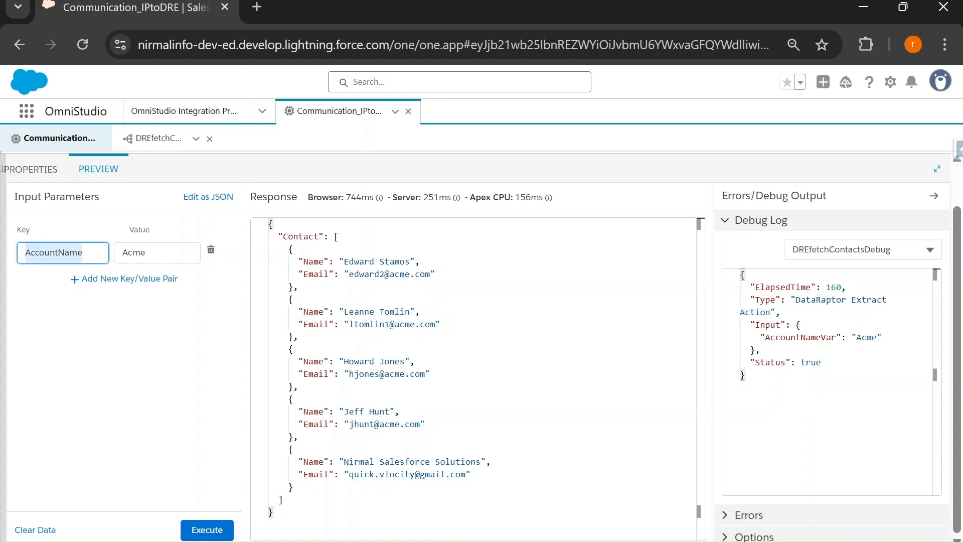
Set the Data Source of the DREfetchContacts action's input parameter to AccountName
{"action": "left_click", "coordinate": [29, 169]}
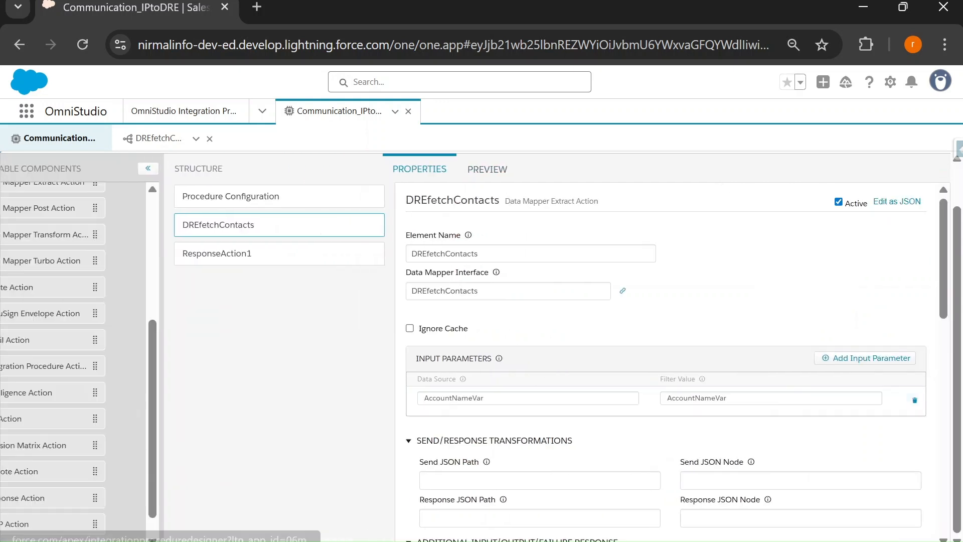
{"action": "left_click", "coordinate": [534, 398]}
{"action": "key", "text": "ctrl+a"}
{"action": "key", "text": "ctrl+v"}
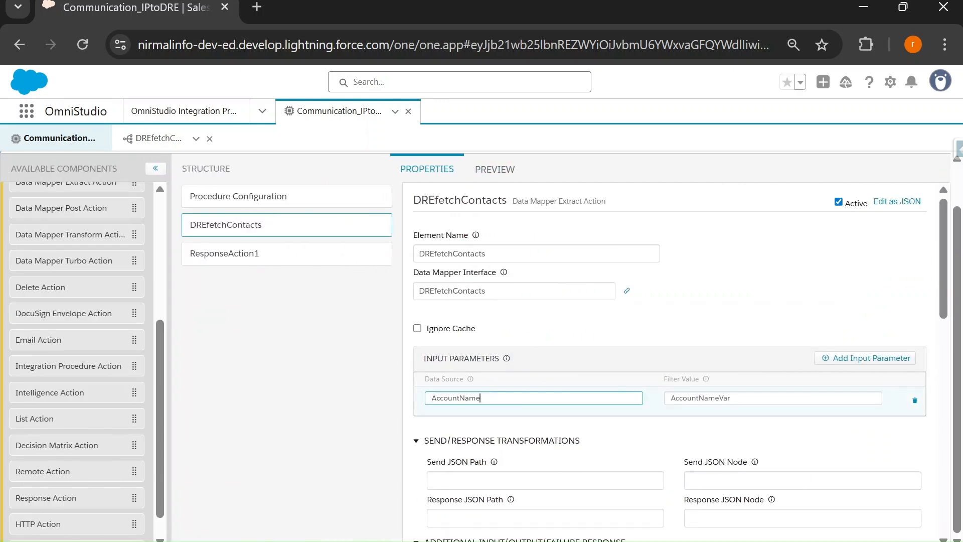
{"action": "left_click", "coordinate": [714, 293]}
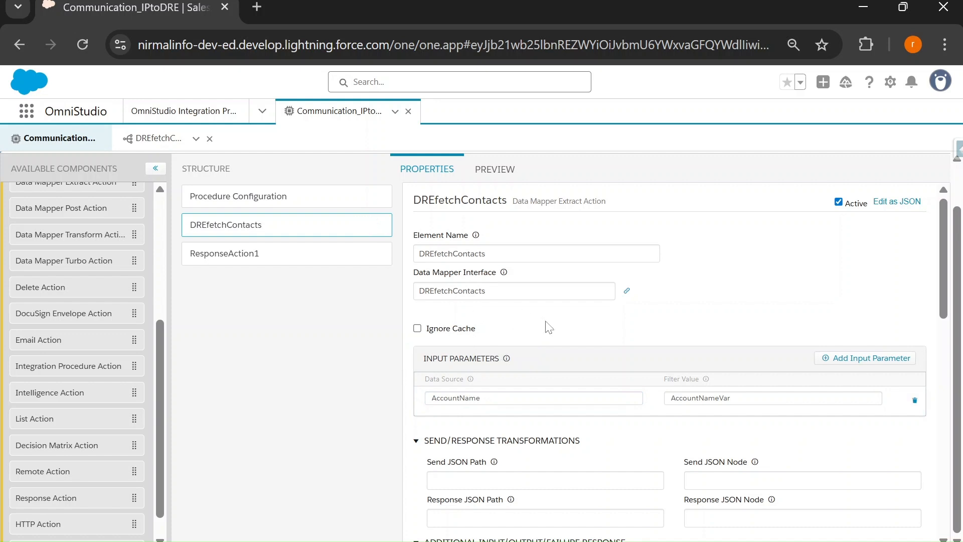
Compare the Data Source and Filter Value of the DREfetchContacts input parameter with the preview parameter's key and value
{"action": "double_click", "coordinate": [701, 398]}
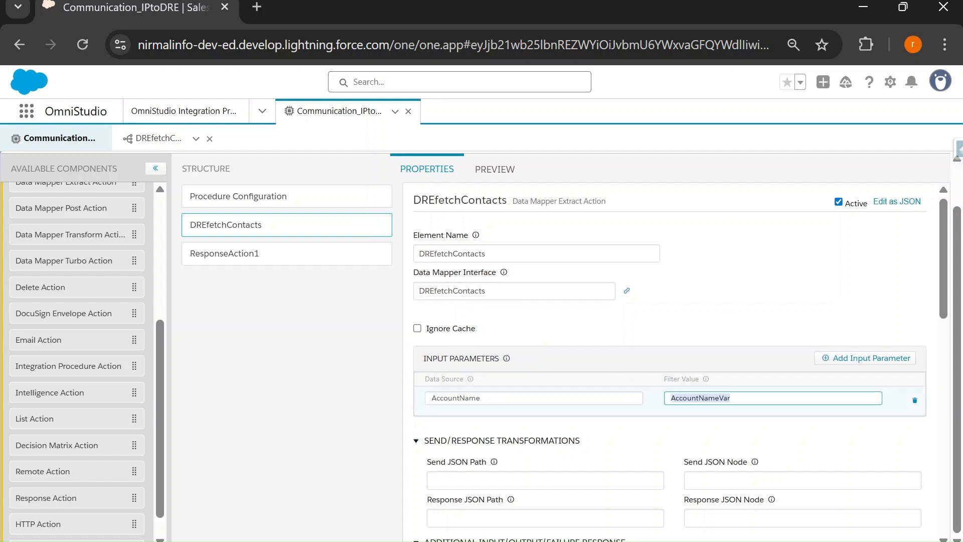
{"action": "left_click", "coordinate": [146, 146]}
{"action": "left_click", "coordinate": [44, 143]}
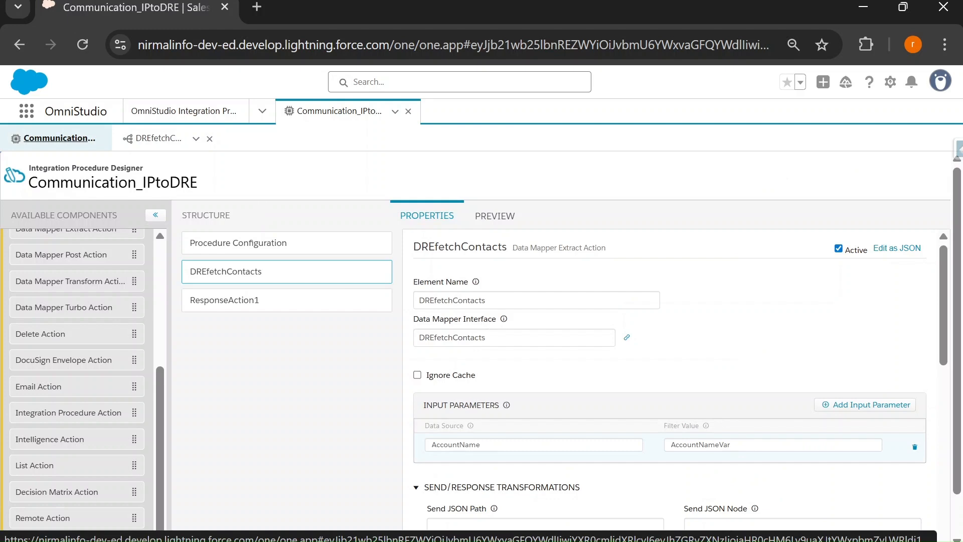
{"action": "left_click_drag", "start_coordinate": [485, 445], "coordinate": [398, 405]}
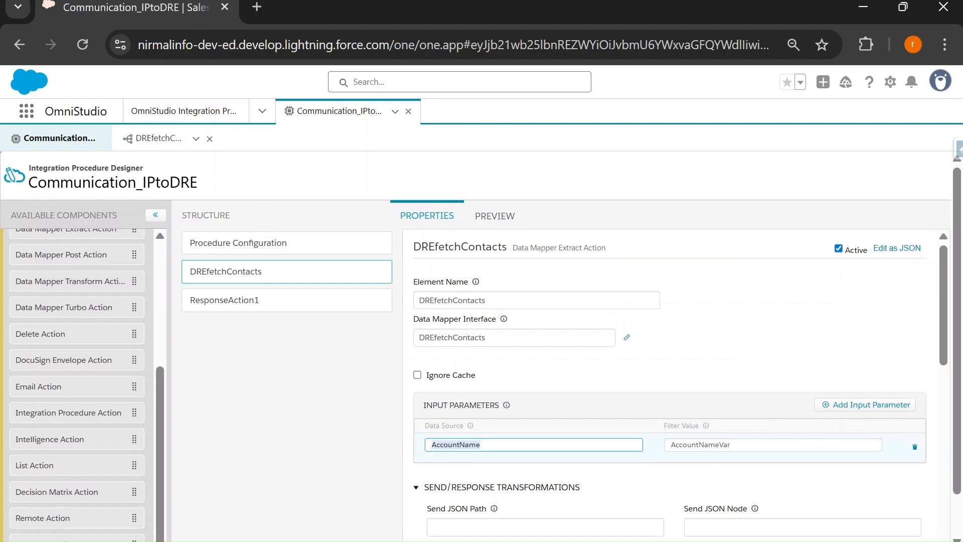
{"action": "left_click", "coordinate": [496, 220]}
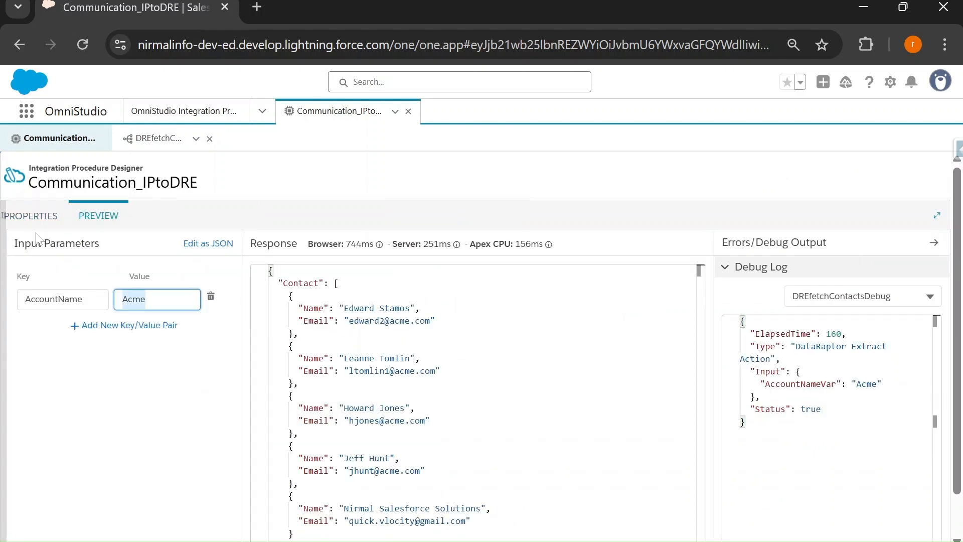
{"action": "left_click", "coordinate": [7, 216]}
{"action": "left_click_drag", "start_coordinate": [483, 445], "coordinate": [426, 445]}
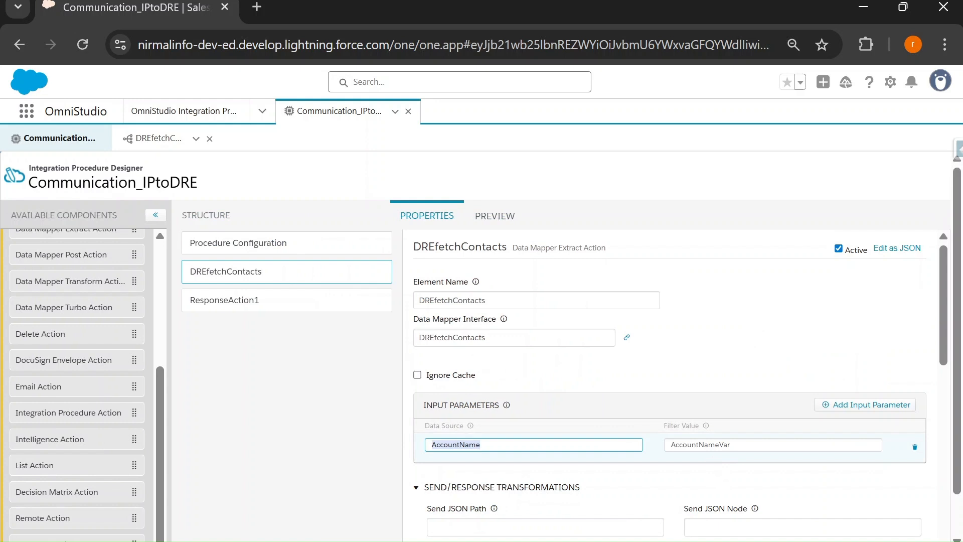
{"action": "double_click", "coordinate": [713, 445]}
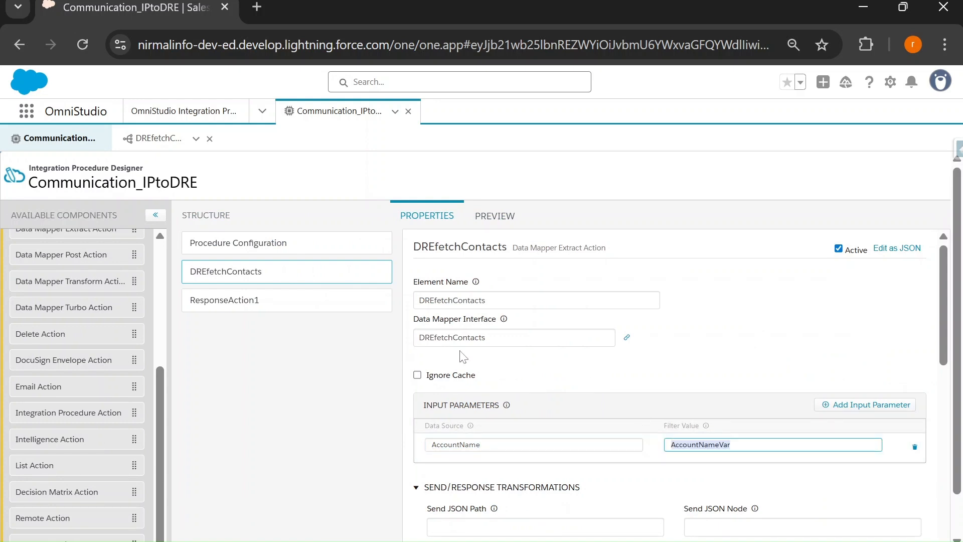
{"action": "left_click", "coordinate": [481, 227]}
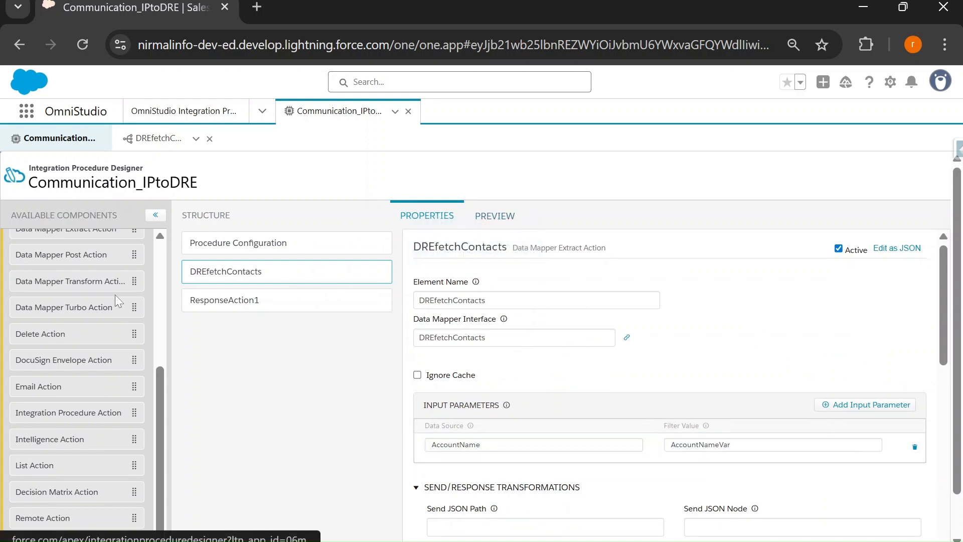
Execute the preview with the AccountName key and Acme value, and inspect the Input in the DREfetchContactsDebug output
{"action": "left_click", "coordinate": [483, 221]}
{"action": "scroll", "coordinate": [216, 494], "scroll_direction": "down", "scroll_amount": 1}
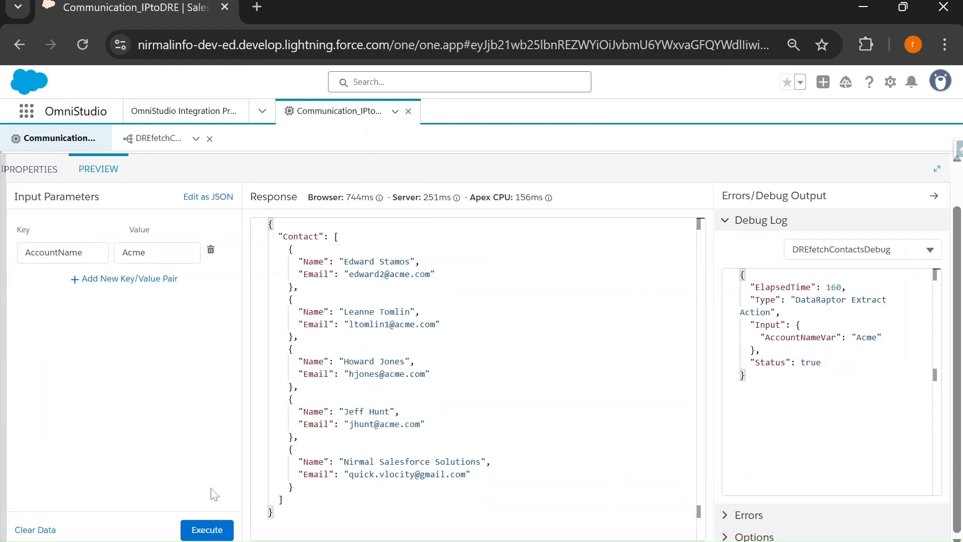
{"action": "left_click", "coordinate": [207, 530]}
{"action": "left_click", "coordinate": [835, 256]}
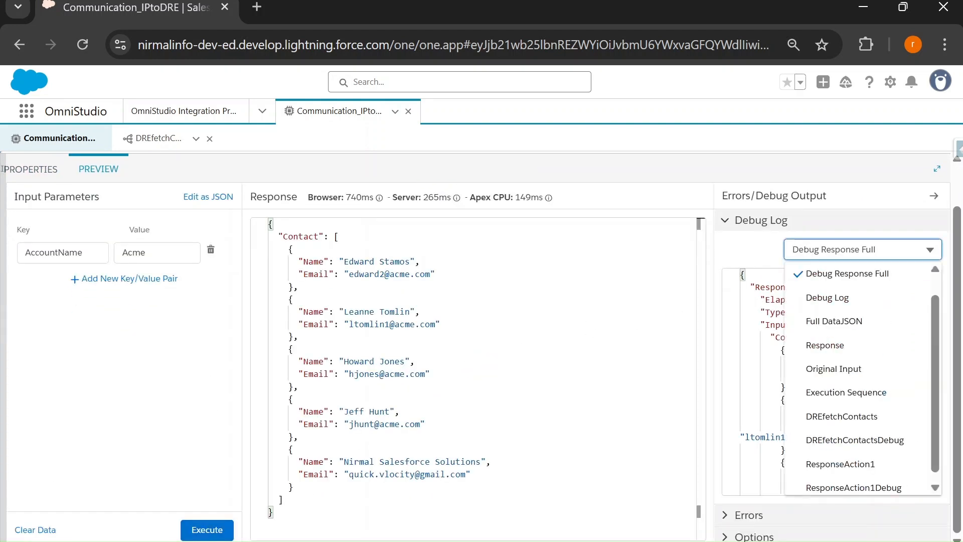
{"action": "left_click", "coordinate": [850, 447]}
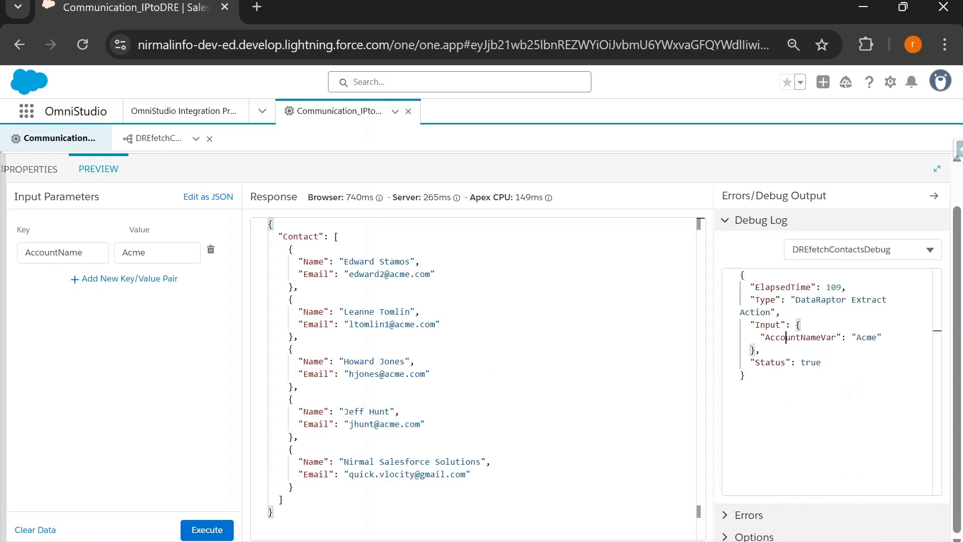
{"action": "left_click_drag", "start_coordinate": [765, 337], "coordinate": [837, 338]}
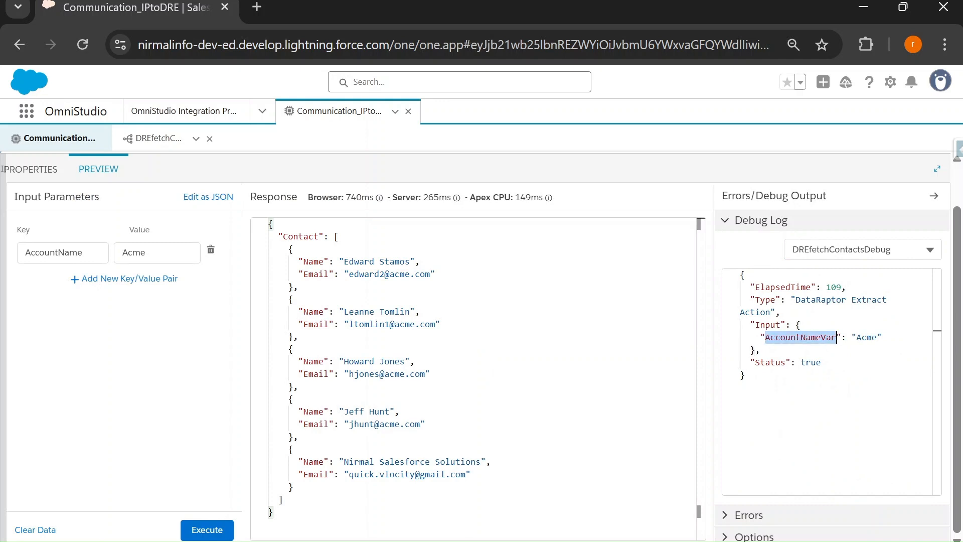
Compare the preview parameter's key with the debug Input key and the Filter Value of the DREfetchContacts input parameter
{"action": "double_click", "coordinate": [53, 253]}
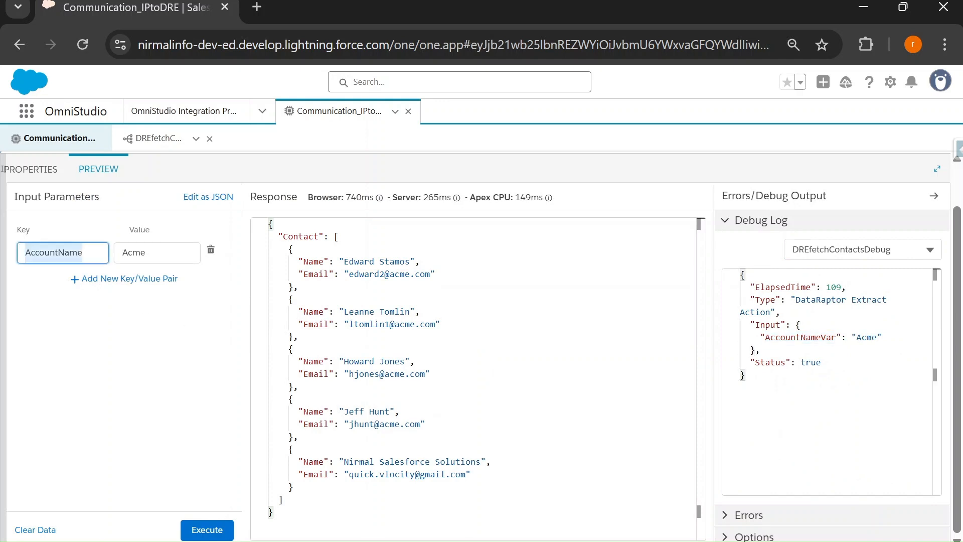
{"action": "left_click_drag", "start_coordinate": [764, 337], "coordinate": [837, 337]}
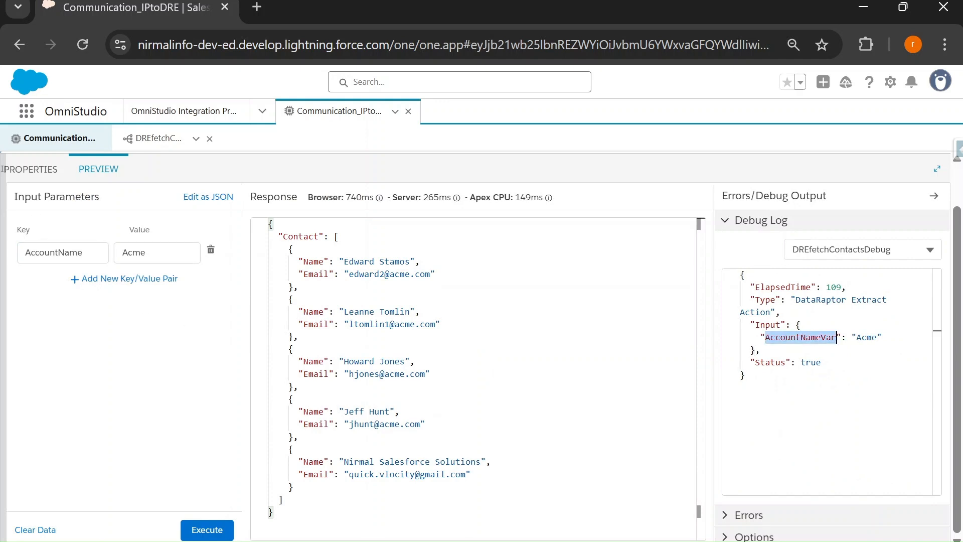
{"action": "left_click", "coordinate": [37, 170]}
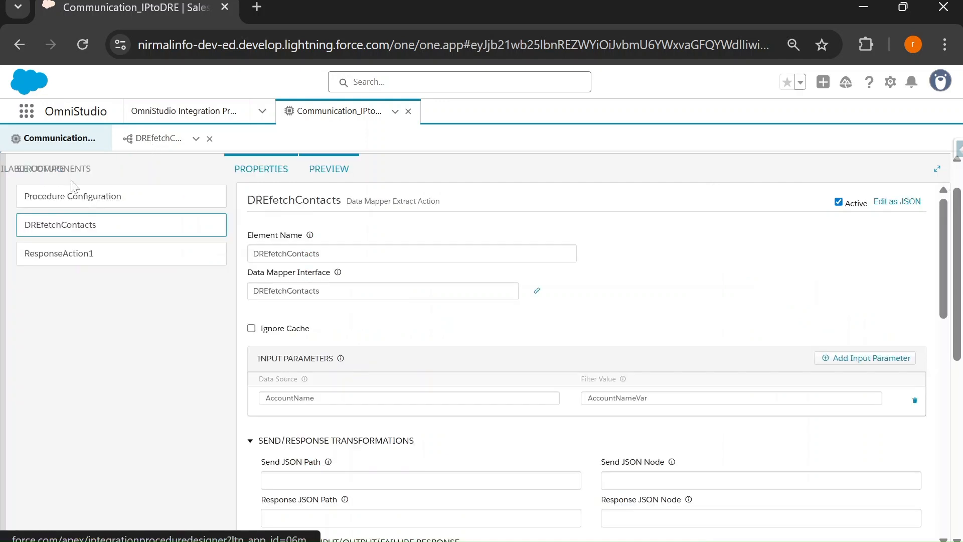
{"action": "double_click", "coordinate": [701, 399]}
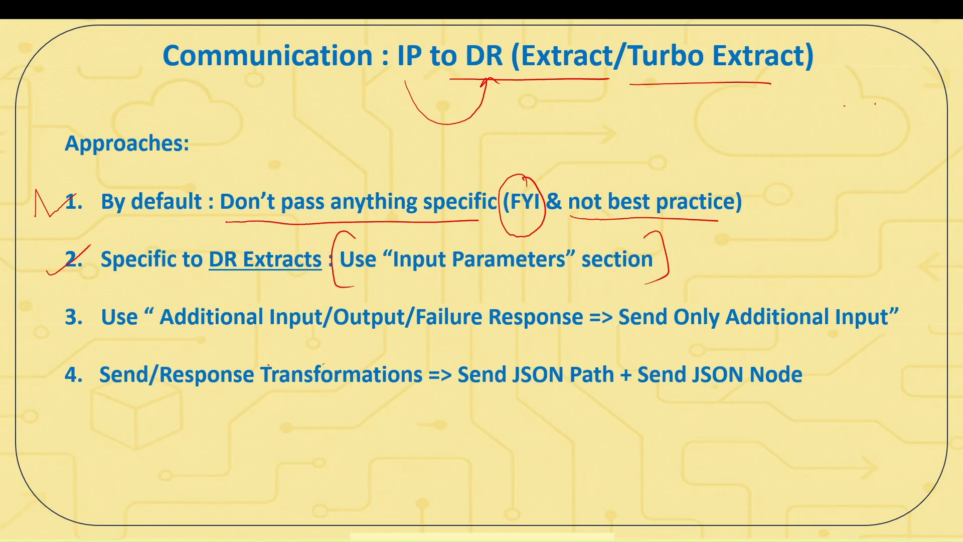
{"action": "left_click_drag", "start_coordinate": [42, 330], "coordinate": [88, 299]}
{"action": "left_click_drag", "start_coordinate": [622, 338], "coordinate": [884, 343]}
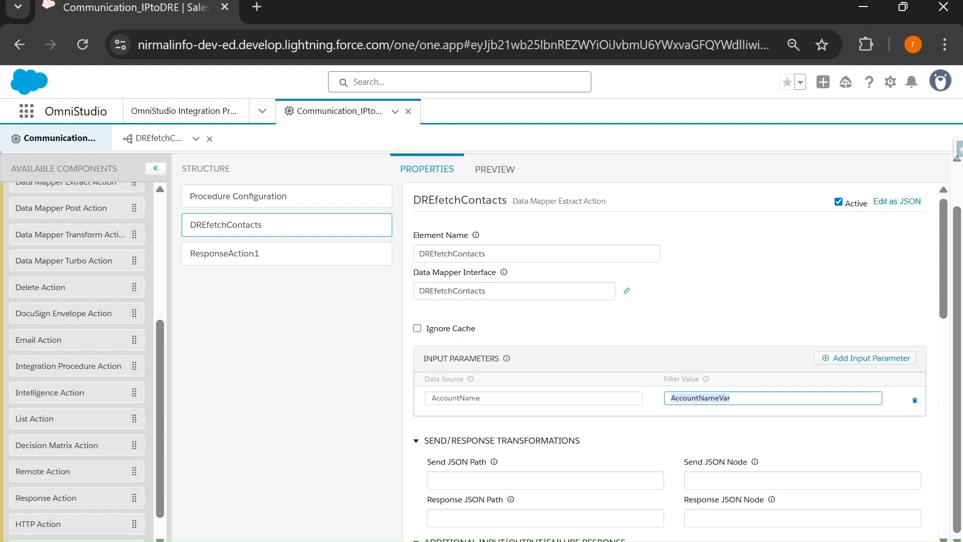
Delete the DREfetchContacts action's input parameter and add a blank key/value pair under Additional Input
{"action": "left_click", "coordinate": [915, 401]}
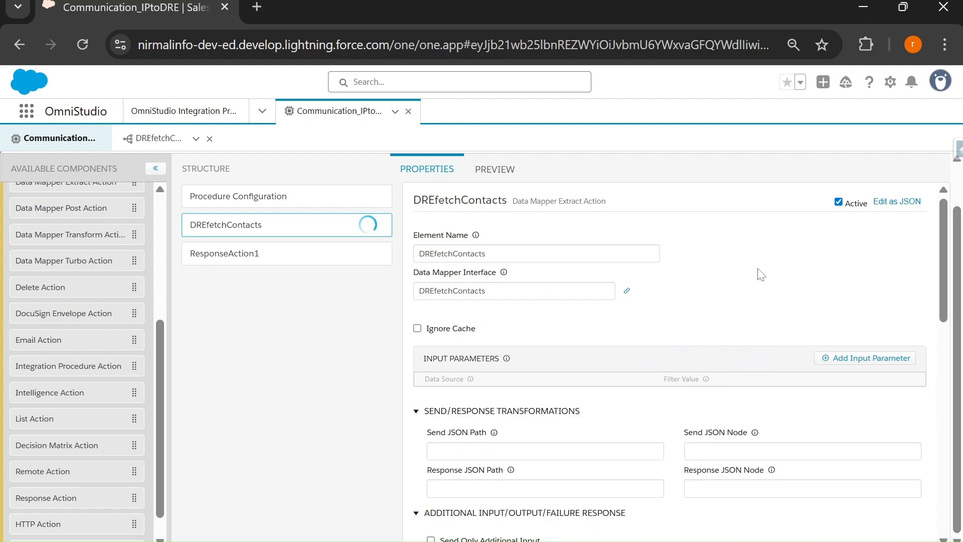
{"action": "scroll", "coordinate": [763, 271], "scroll_direction": "down", "scroll_amount": 4}
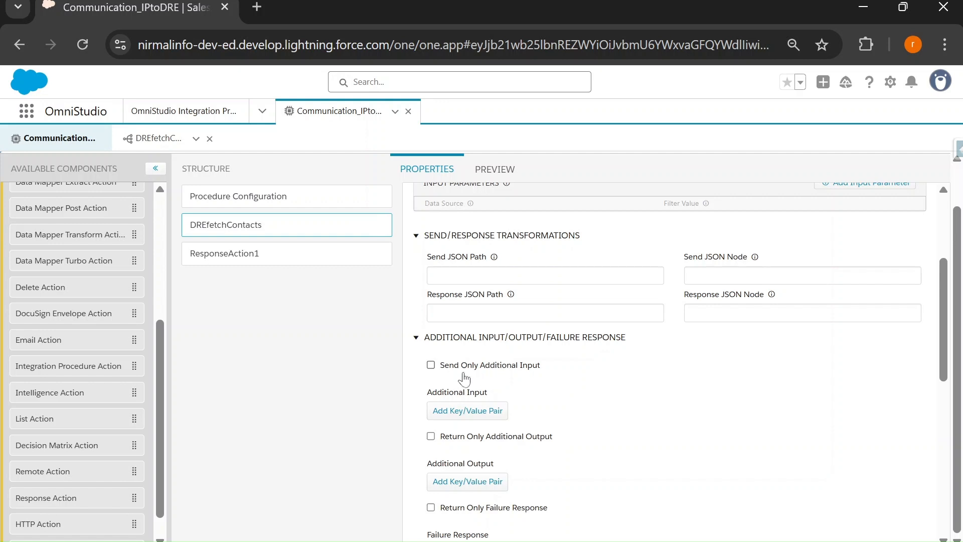
{"action": "left_click", "coordinate": [455, 413]}
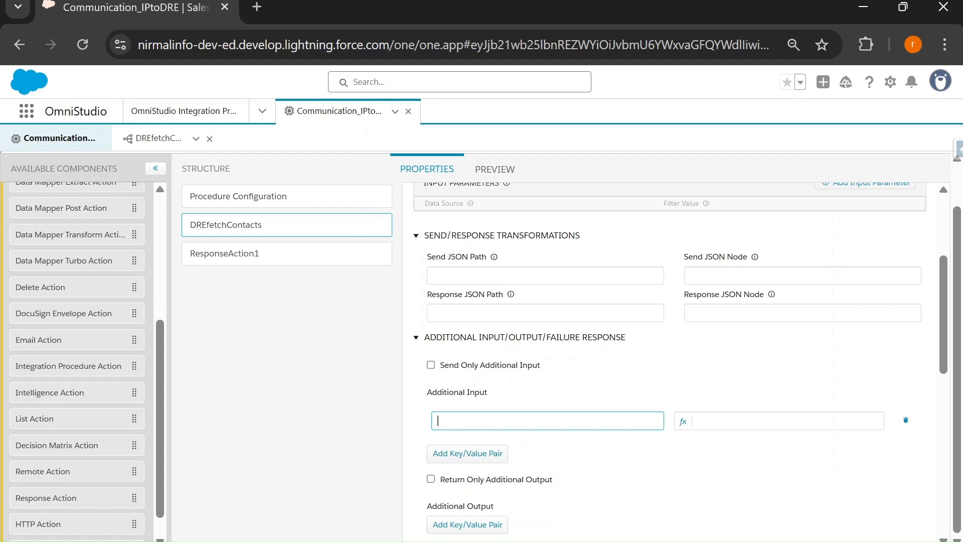
Copy the Account.Name filter variable from the DREfetchContacts data mapper and set it as the Additional Input key, AccountNameVar
{"action": "left_click", "coordinate": [147, 141]}
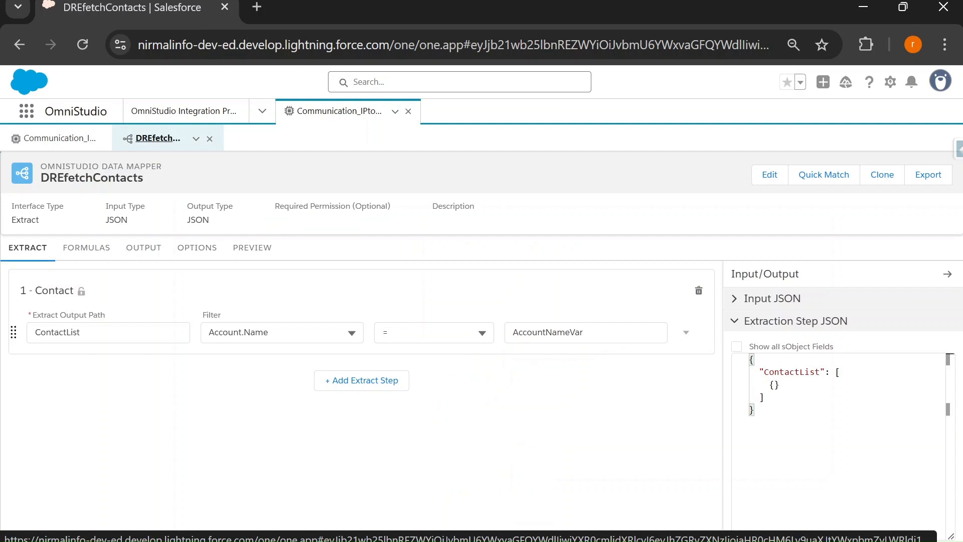
{"action": "double_click", "coordinate": [547, 332]}
{"action": "key", "text": "ctrl+c"}
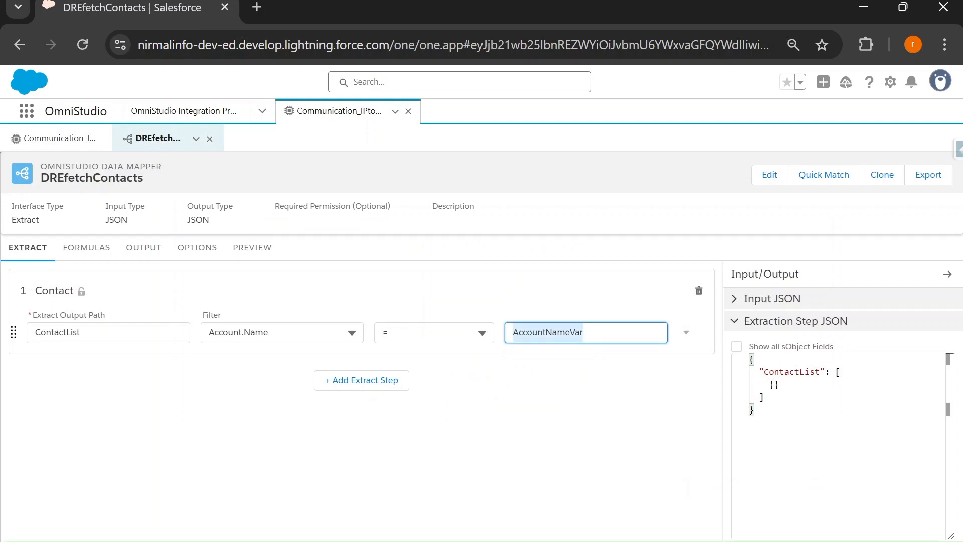
{"action": "left_click", "coordinate": [59, 140]}
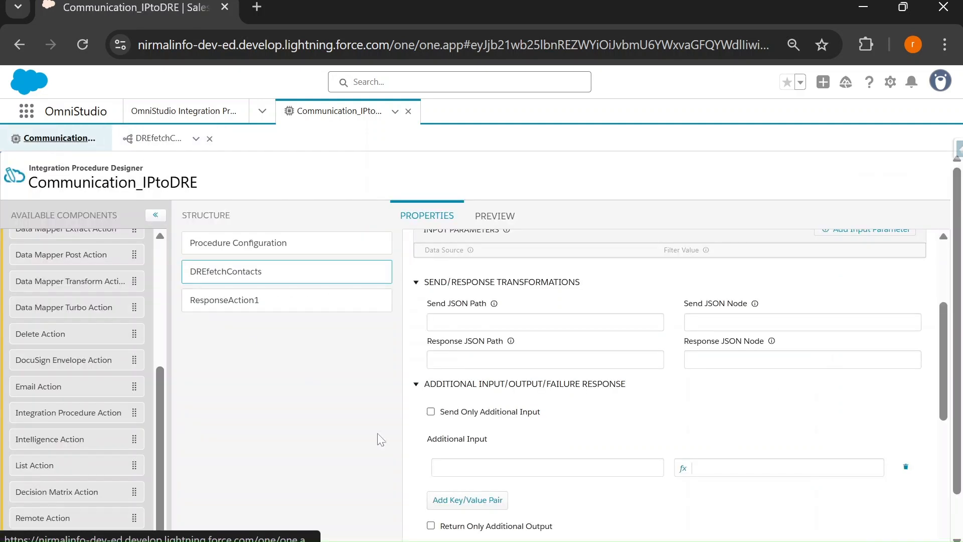
{"action": "left_click", "coordinate": [507, 468]}
{"action": "key", "text": "ctrl+v"}
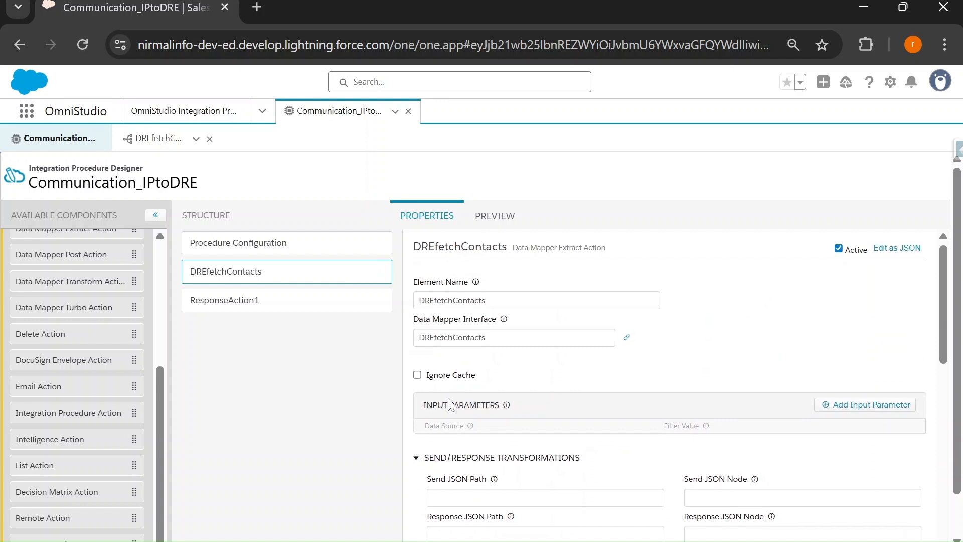
{"action": "scroll", "coordinate": [651, 390], "scroll_direction": "down", "scroll_amount": 5}
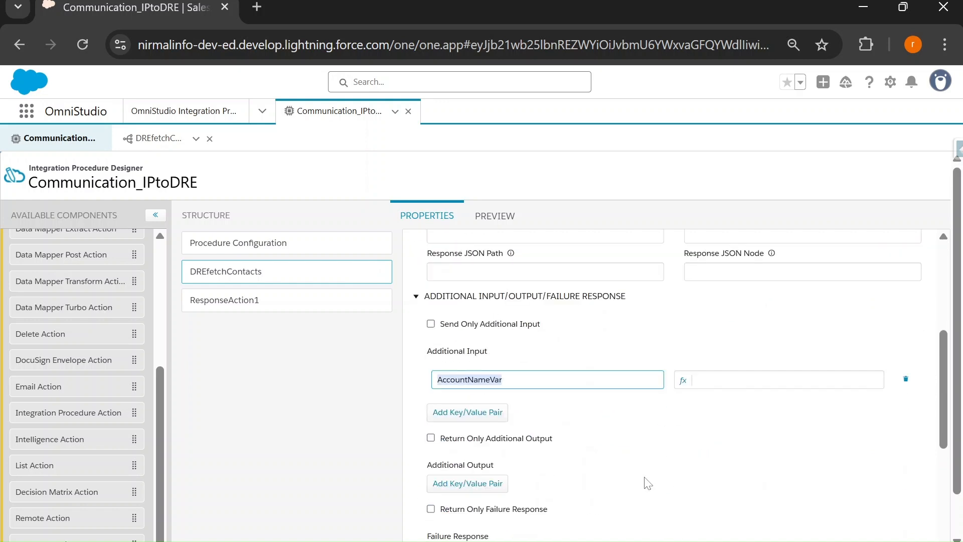
Copy the preview parameter's AccountName key and set =%AccountName% as the value of the AccountNameVar Additional Input in DREfetchContacts
{"action": "left_click", "coordinate": [701, 380]}
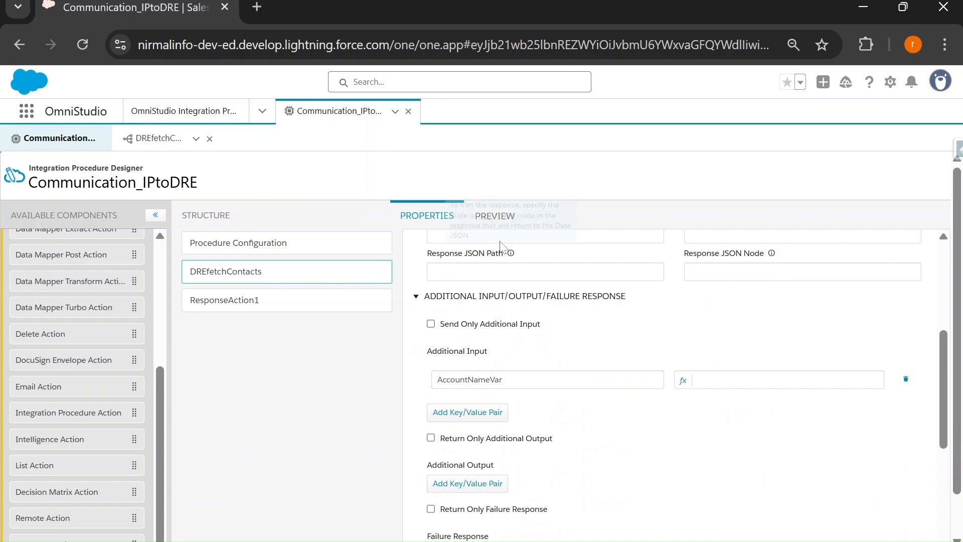
{"action": "left_click", "coordinate": [482, 218]}
{"action": "double_click", "coordinate": [50, 300]}
{"action": "key", "text": "ctrl+c"}
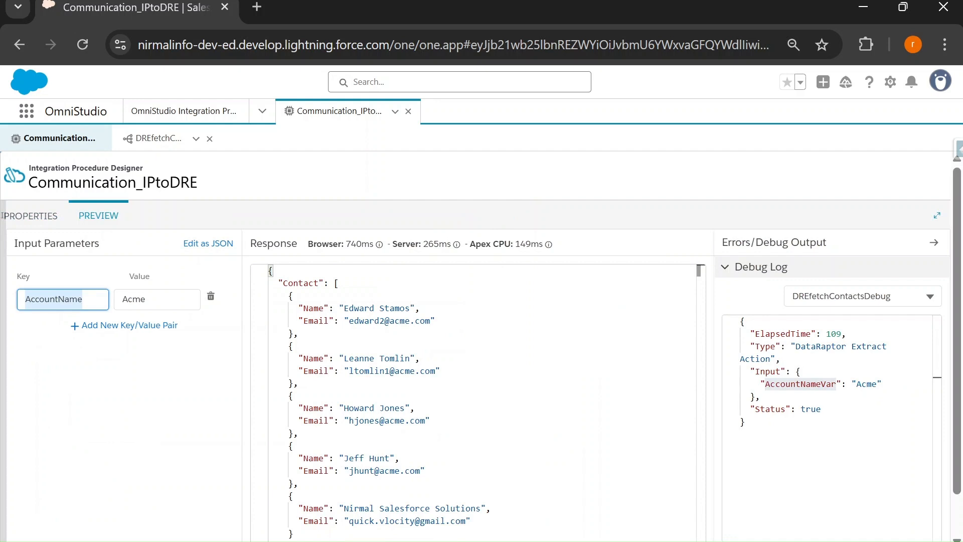
{"action": "left_click", "coordinate": [30, 215]}
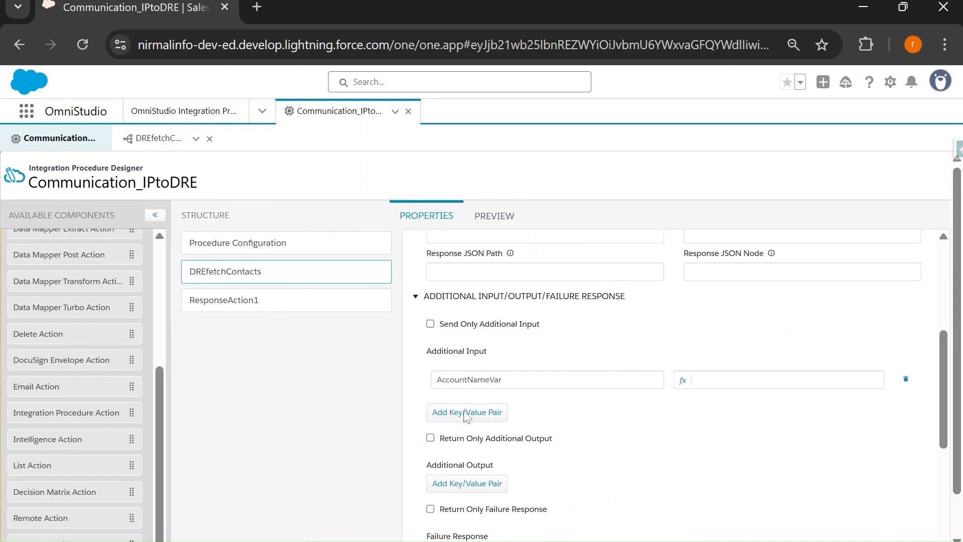
{"action": "double_click", "coordinate": [470, 380]}
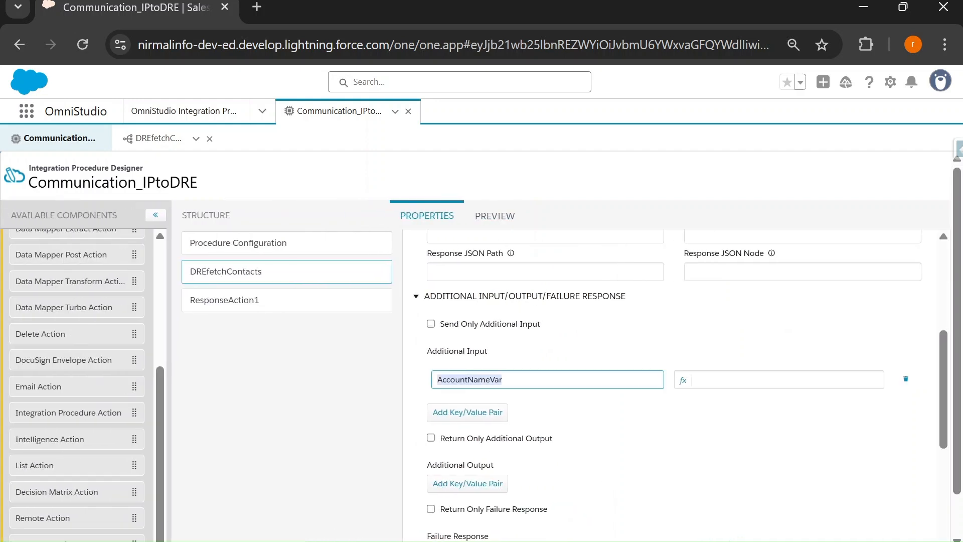
{"action": "left_click", "coordinate": [700, 380]}
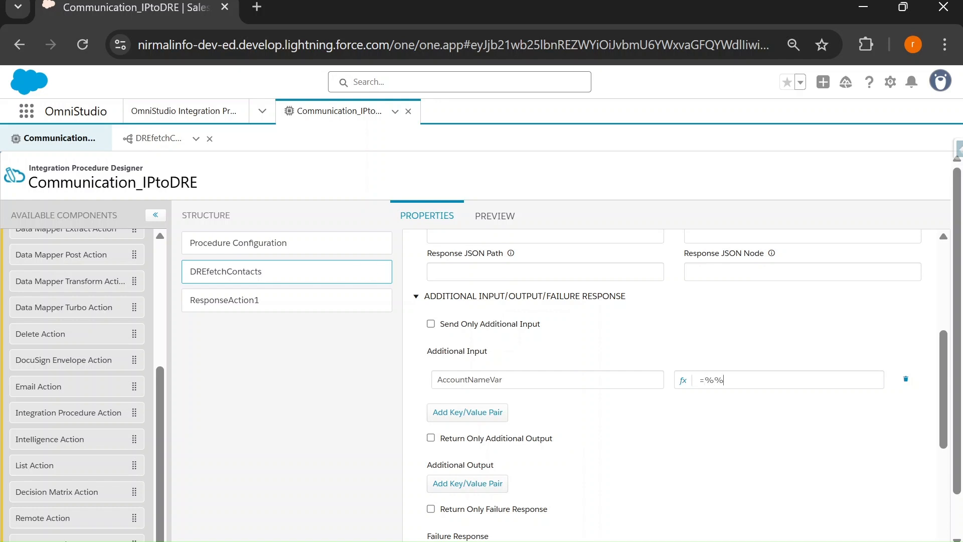
{"action": "type", "text": "=%%"}
{"action": "key", "text": "Left"}
{"action": "key", "text": "ctrl+v"}
{"action": "scroll", "coordinate": [735, 422], "scroll_direction": "up", "scroll_amount": 5}
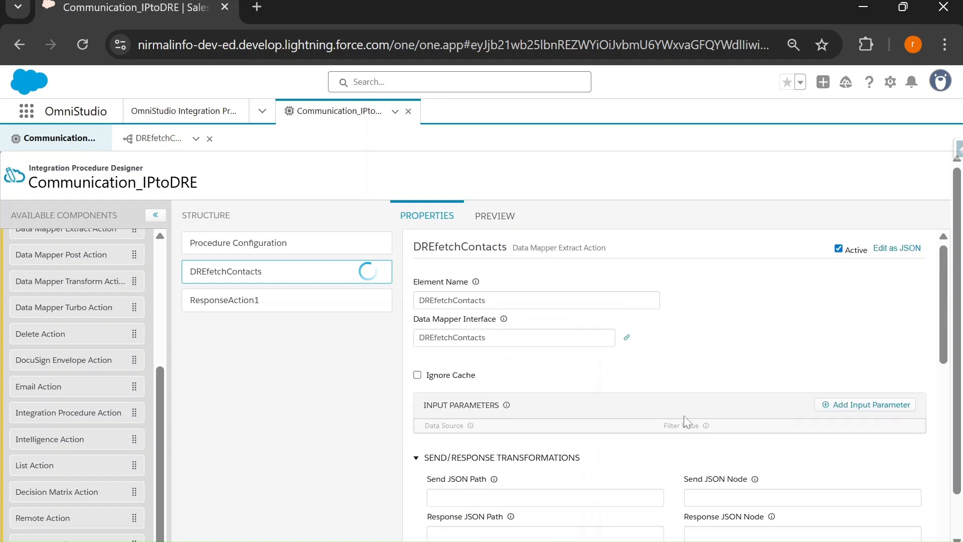
Compare the Additional Input key and value with the preview parameter, and check the value's expression in the Expression Editor
{"action": "scroll", "coordinate": [706, 361], "scroll_direction": "down", "scroll_amount": 3}
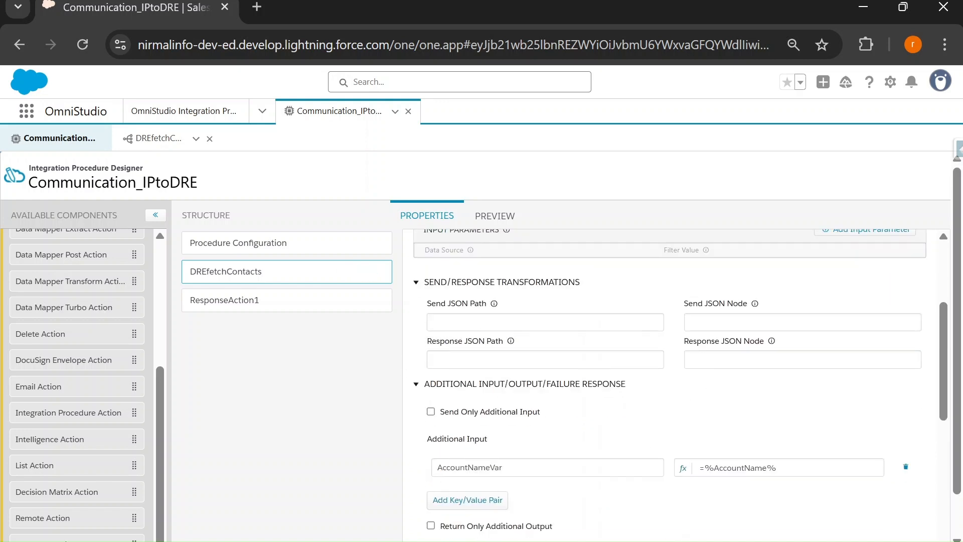
{"action": "left_click_drag", "start_coordinate": [437, 468], "coordinate": [504, 468]}
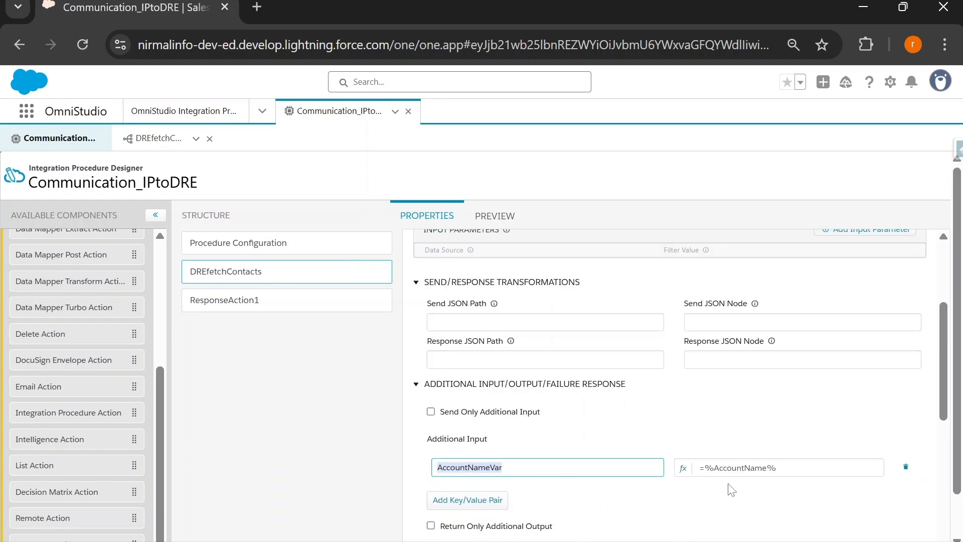
{"action": "left_click", "coordinate": [494, 216]}
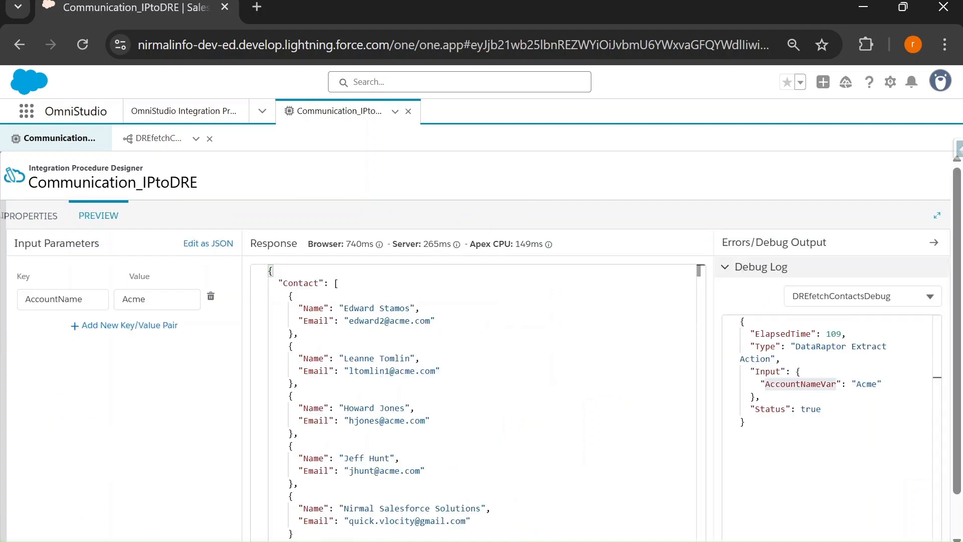
{"action": "left_click", "coordinate": [35, 217]}
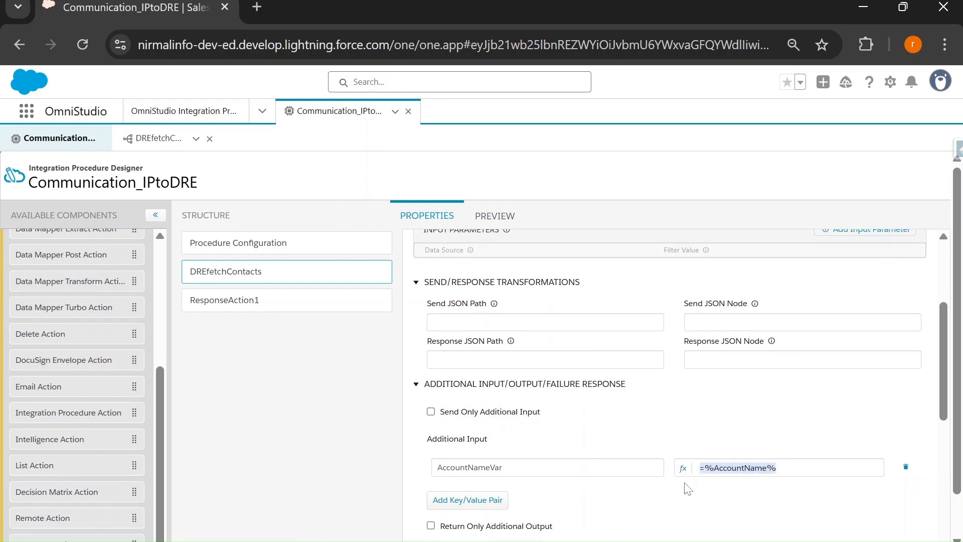
{"action": "left_click", "coordinate": [683, 469]}
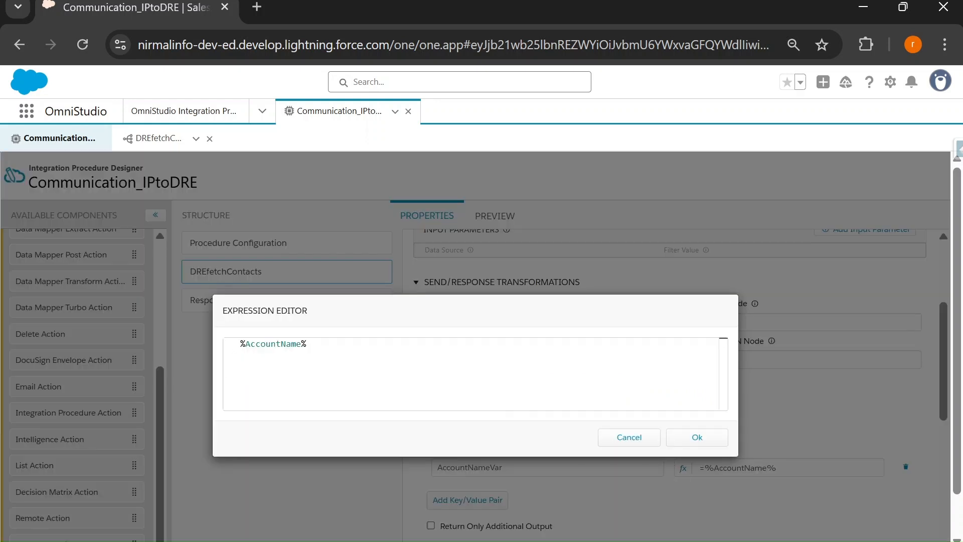
{"action": "left_click", "coordinate": [698, 437]}
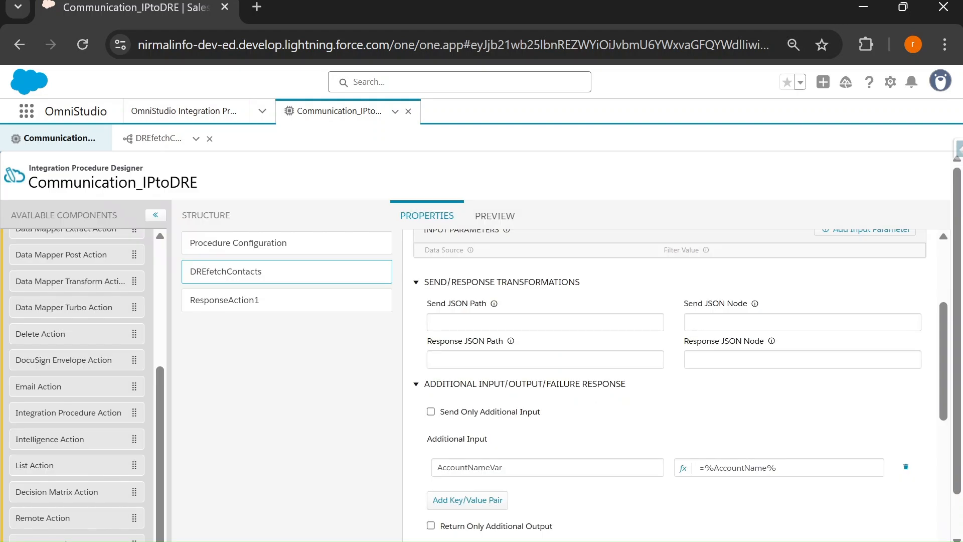
Execute the preview with AccountName set to Acme and display the DREfetchContactsDebug output
{"action": "left_click", "coordinate": [495, 215]}
{"action": "scroll", "coordinate": [253, 174], "scroll_direction": "down", "scroll_amount": 1}
{"action": "left_click", "coordinate": [204, 529]}
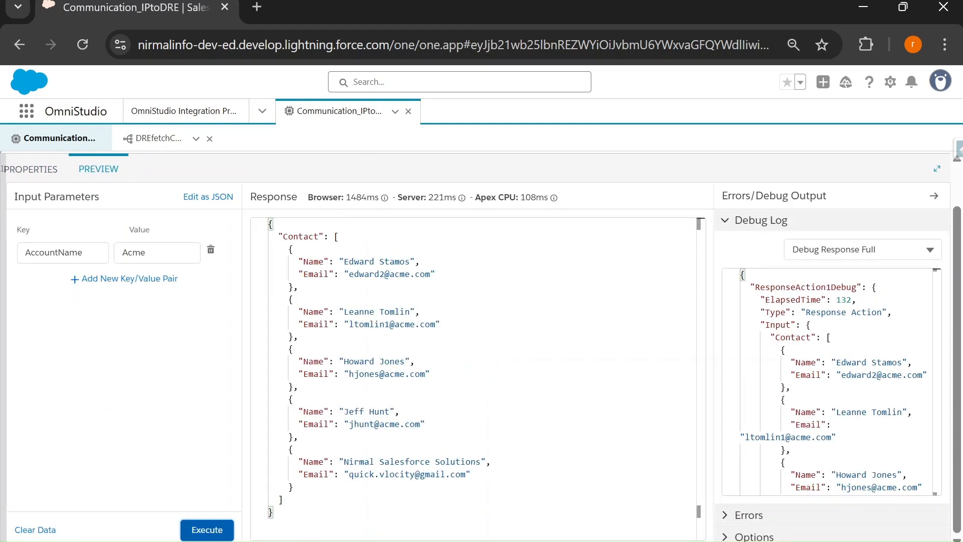
{"action": "left_click", "coordinate": [863, 250]}
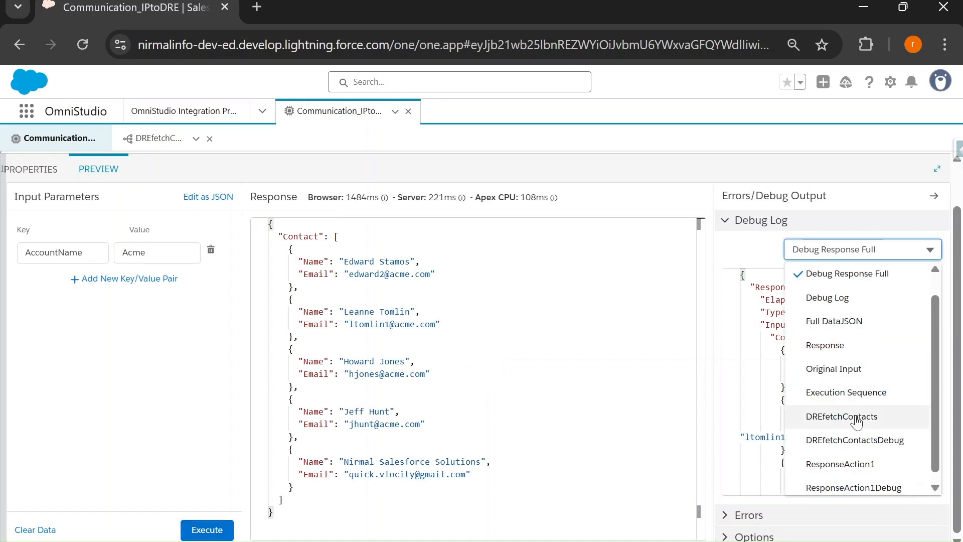
{"action": "left_click", "coordinate": [853, 439]}
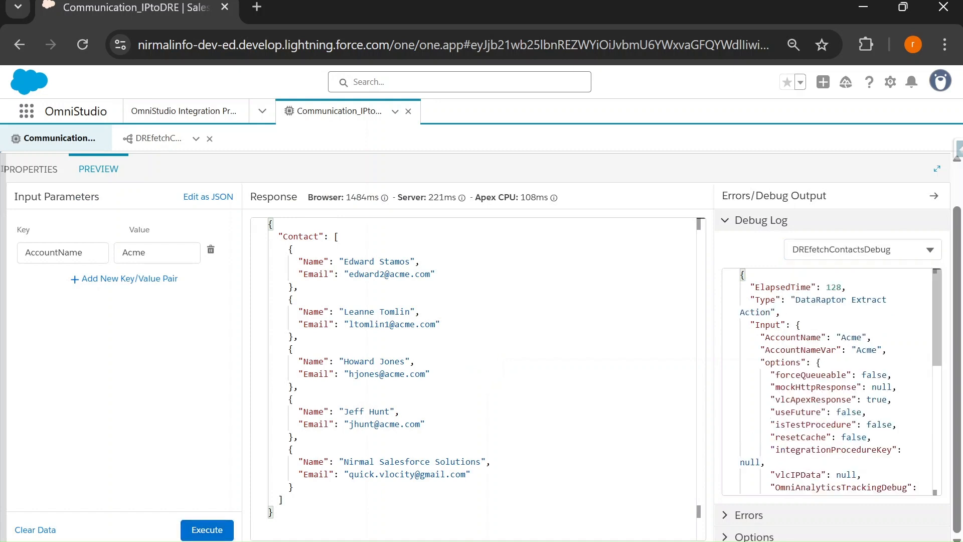
Examine the AccountName and AccountNameVar entries in the debug Input, comparing them with the preview parameter
{"action": "double_click", "coordinate": [780, 325]}
{"action": "left_click_drag", "start_coordinate": [762, 337], "coordinate": [817, 338]}
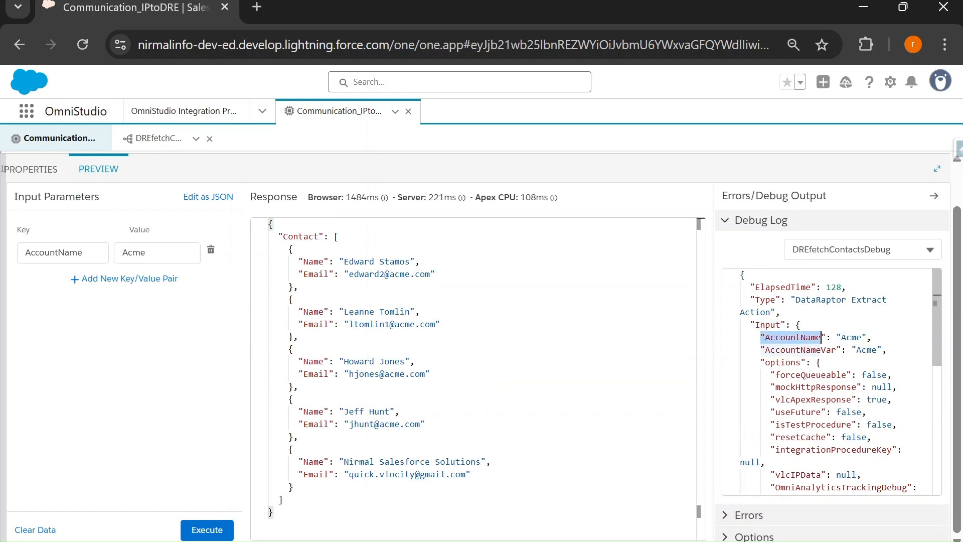
{"action": "double_click", "coordinate": [861, 337]}
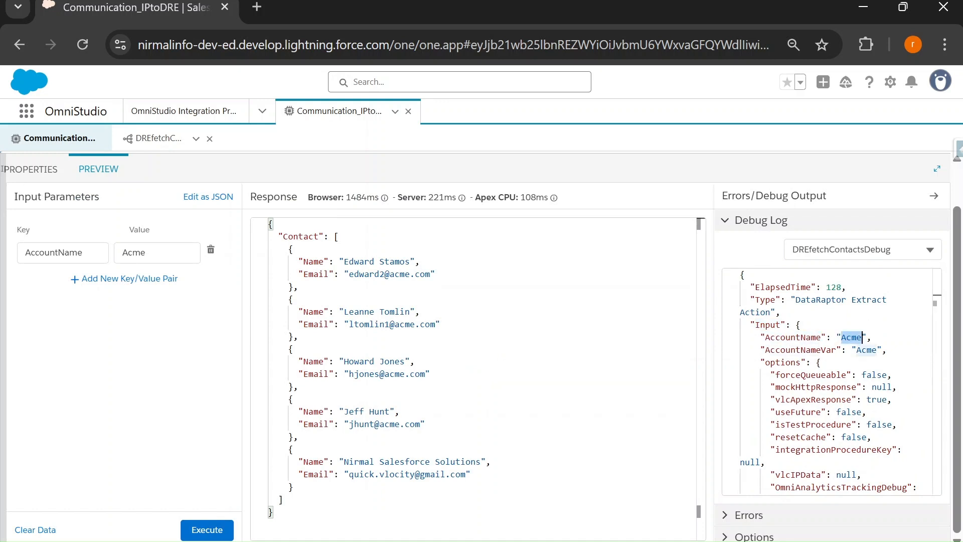
{"action": "left_click_drag", "start_coordinate": [765, 337], "coordinate": [868, 337]}
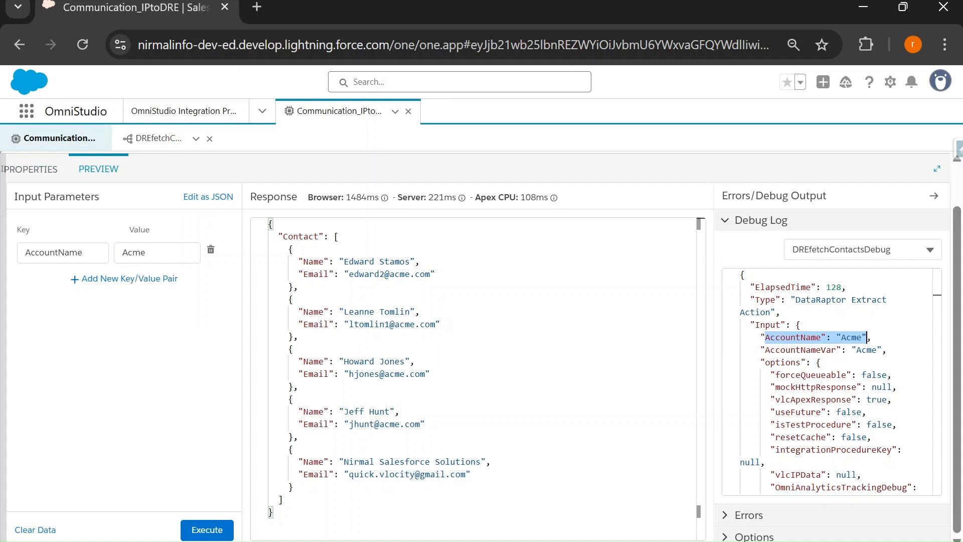
{"action": "double_click", "coordinate": [40, 252]}
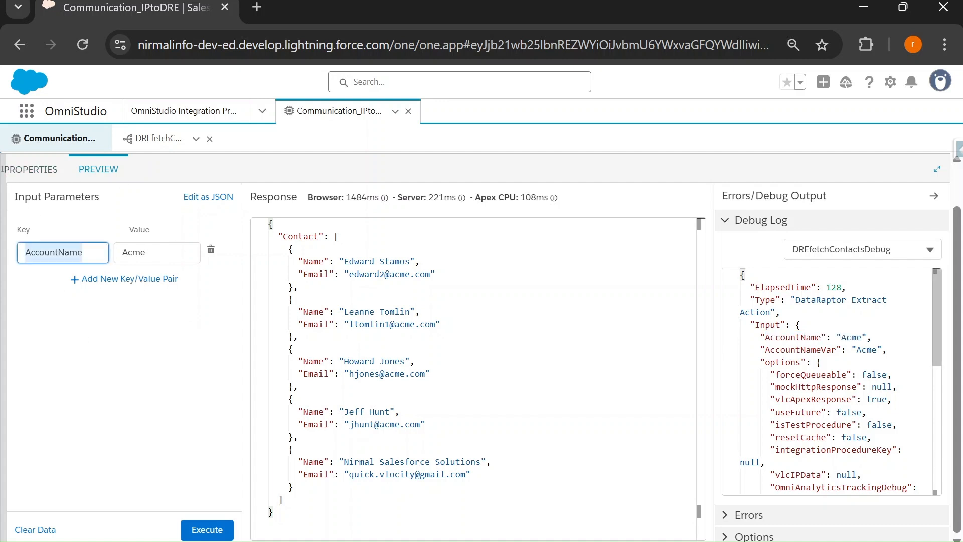
{"action": "left_click_drag", "start_coordinate": [841, 338], "coordinate": [872, 337]}
{"action": "double_click", "coordinate": [790, 350]}
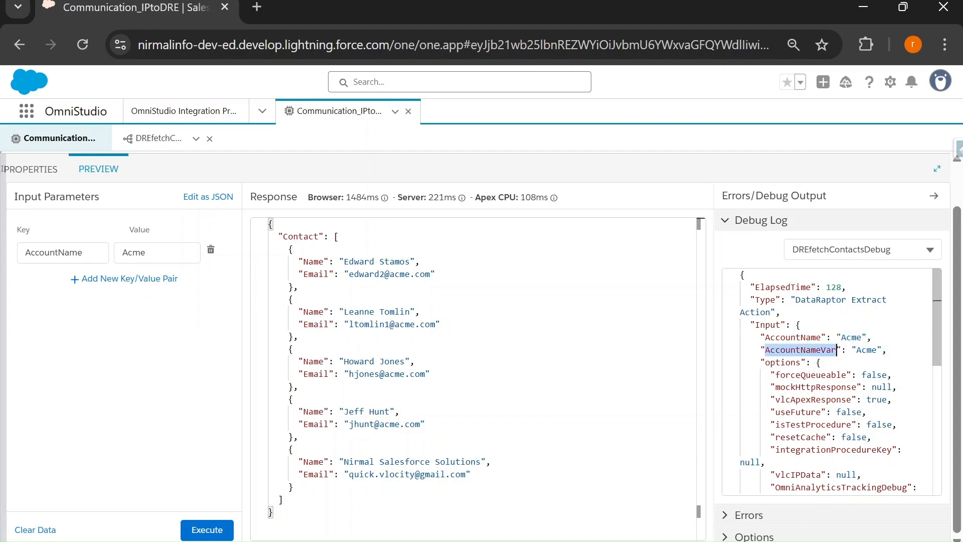
Check the Additional Input key against the debug Input, collapsing the options node to isolate the AccountName and AccountNameVar entries
{"action": "left_click", "coordinate": [29, 169]}
{"action": "left_click", "coordinate": [468, 420]}
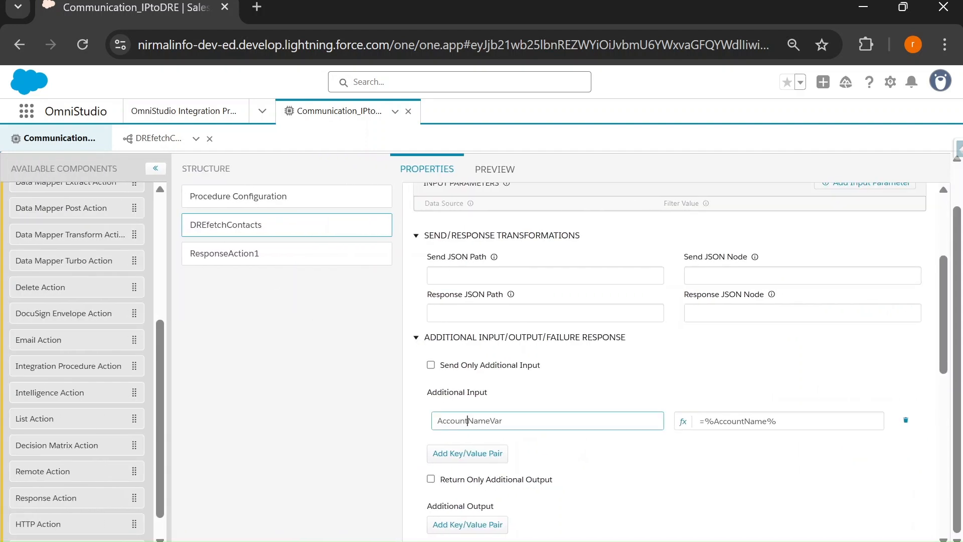
{"action": "left_click", "coordinate": [496, 169]}
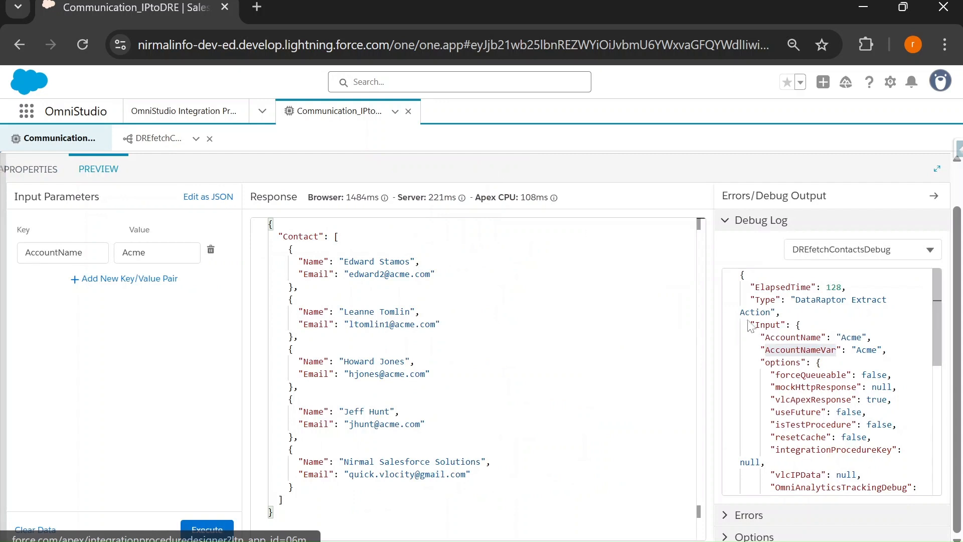
{"action": "left_click", "coordinate": [730, 363]}
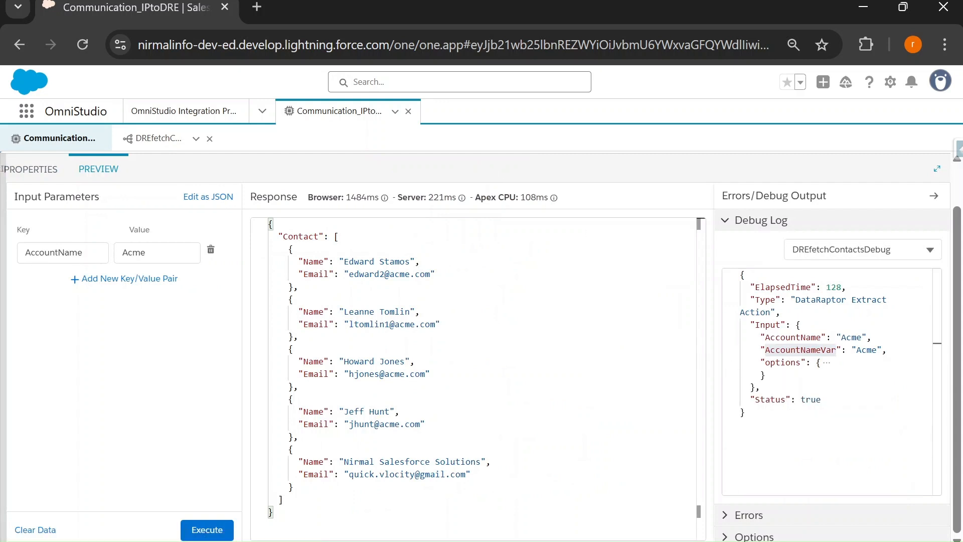
{"action": "left_click_drag", "start_coordinate": [760, 337], "coordinate": [873, 337]}
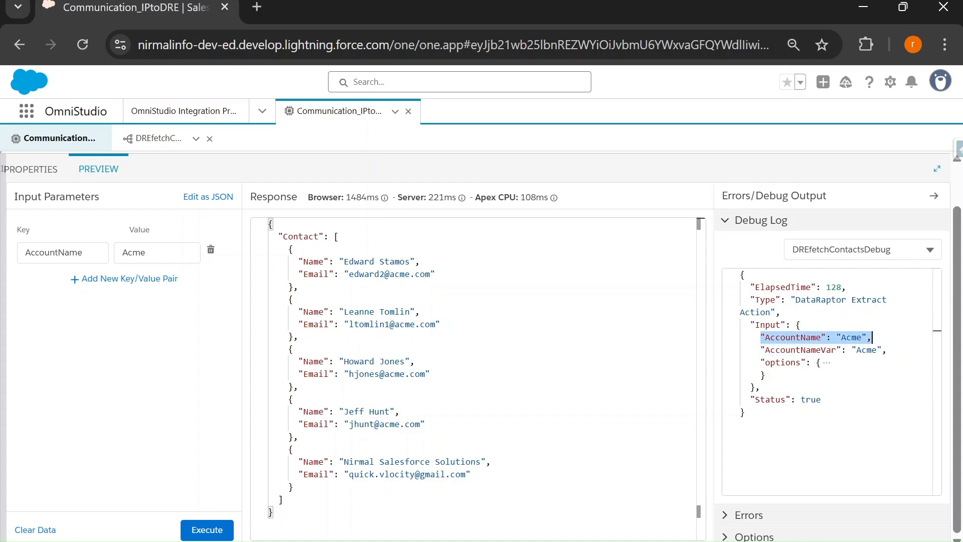
{"action": "left_click_drag", "start_coordinate": [761, 350], "coordinate": [837, 350]}
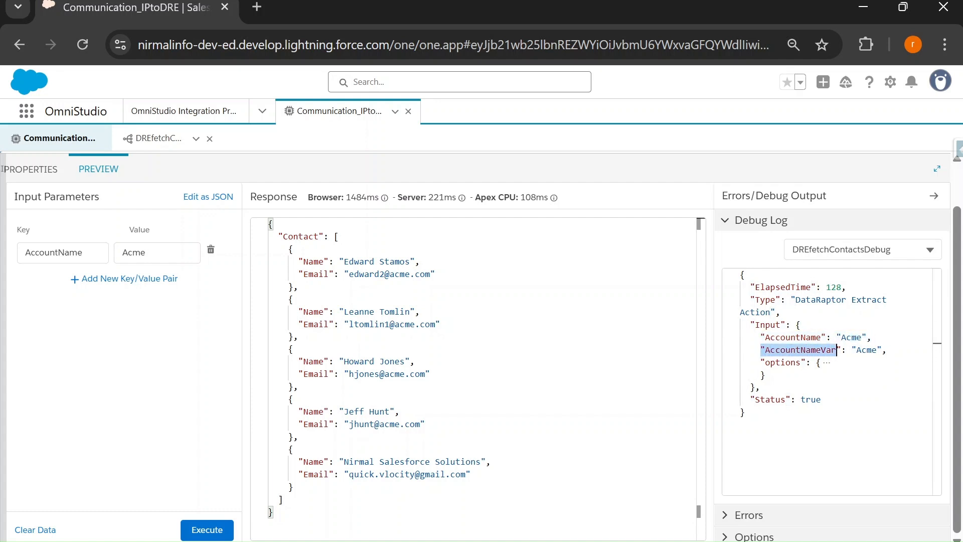
Enable Send Only Additional Input for the DREfetchContacts action
{"action": "left_click", "coordinate": [35, 169]}
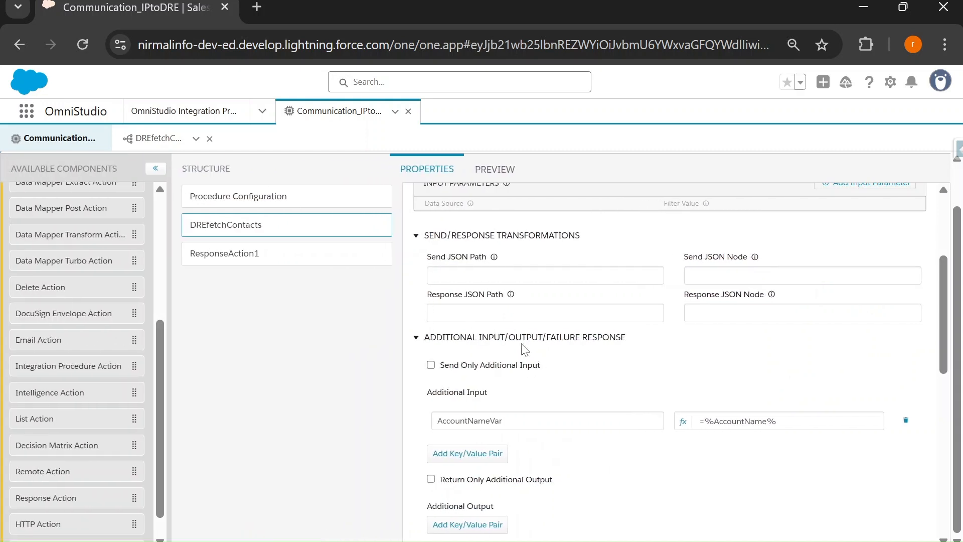
{"action": "left_click_drag", "start_coordinate": [445, 370], "coordinate": [540, 372]}
{"action": "left_click", "coordinate": [432, 366]}
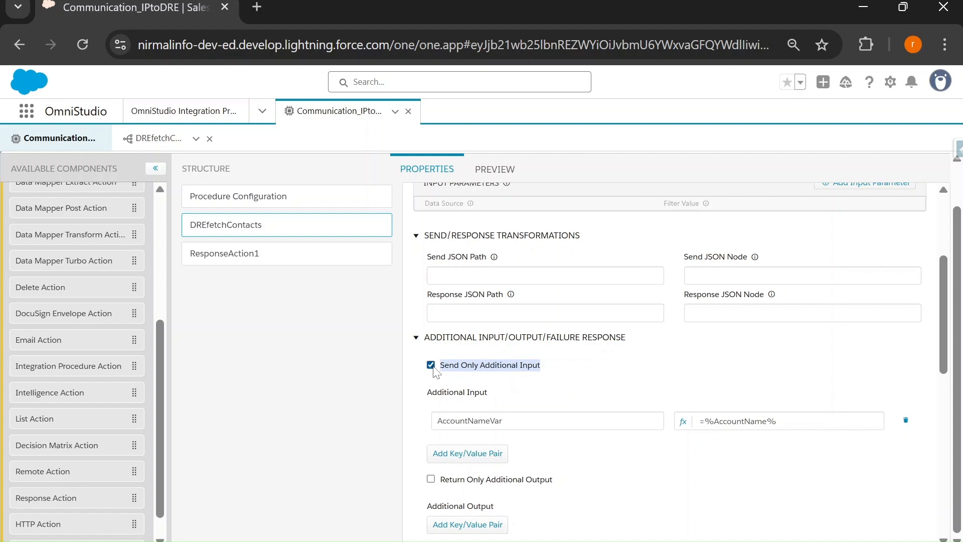
Re-execute the preview using only the additional input and reopen the DREfetchContactsDebug output
{"action": "left_click", "coordinate": [495, 171]}
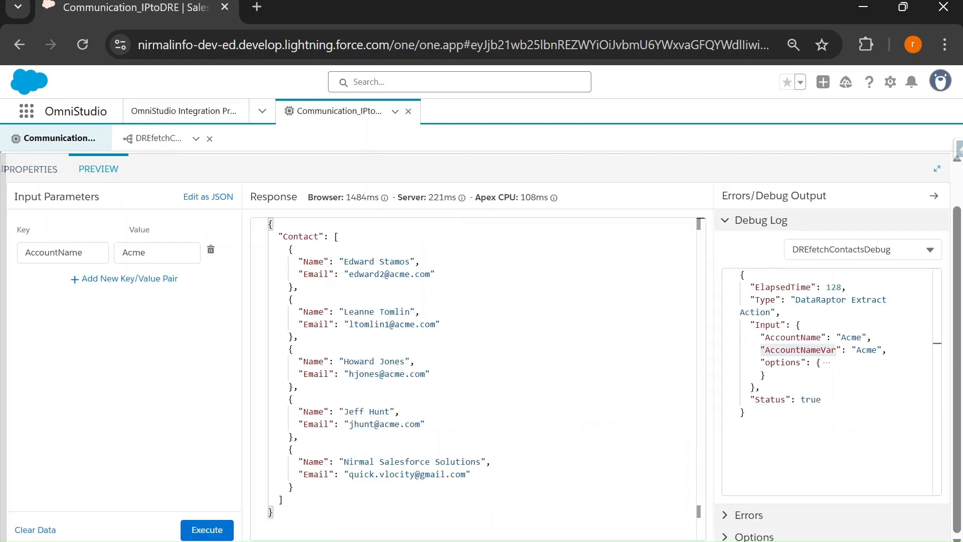
{"action": "left_click_drag", "start_coordinate": [742, 275], "coordinate": [816, 400]}
{"action": "left_click", "coordinate": [815, 400]}
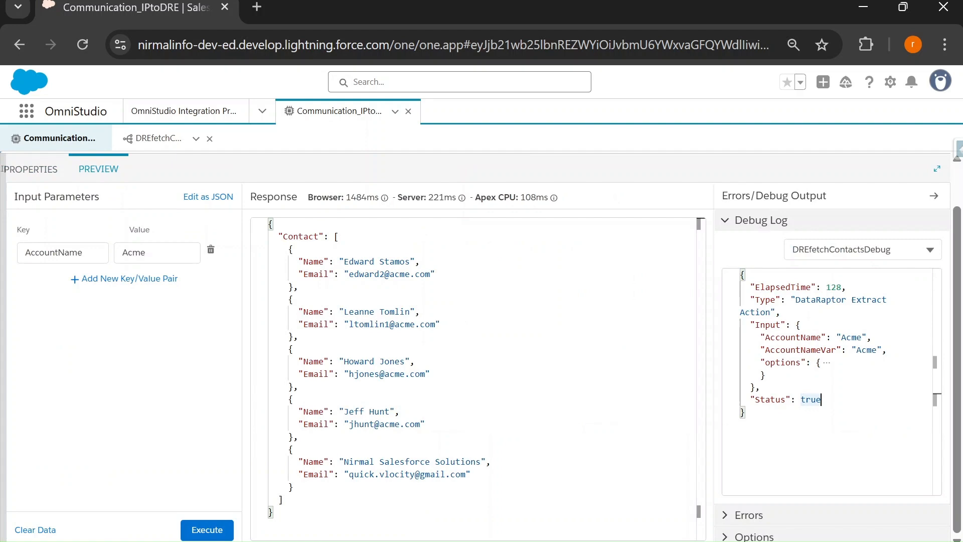
{"action": "double_click", "coordinate": [835, 350]}
{"action": "left_click", "coordinate": [207, 531]}
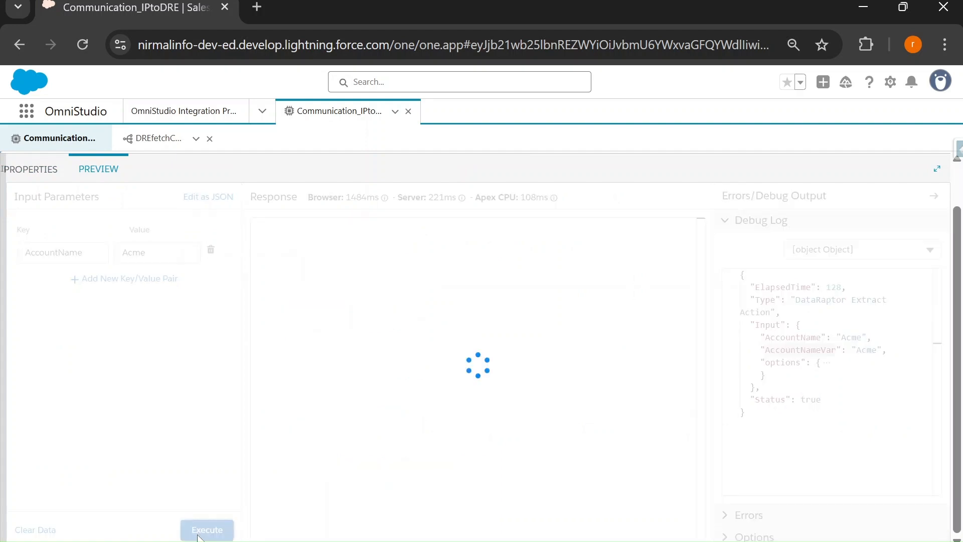
{"action": "left_click", "coordinate": [853, 256]}
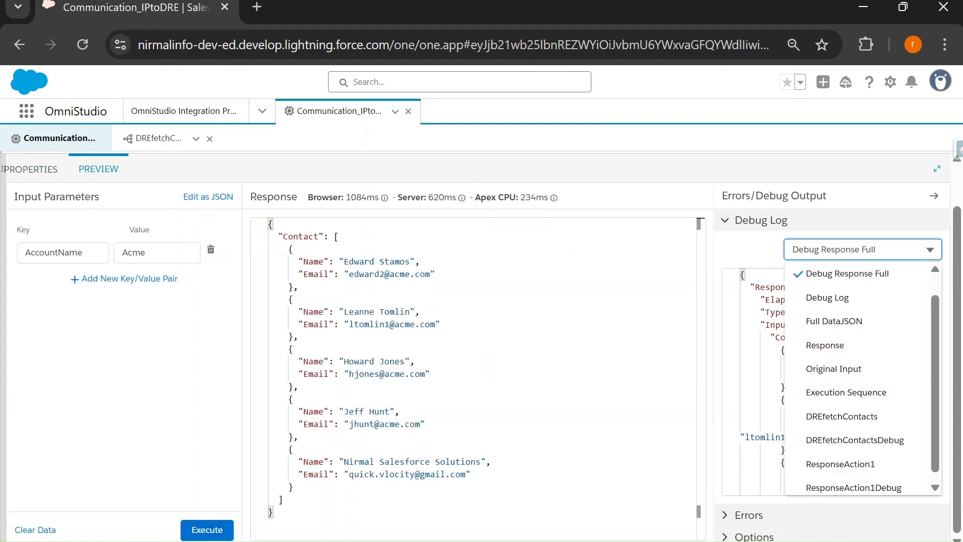
{"action": "left_click", "coordinate": [860, 449]}
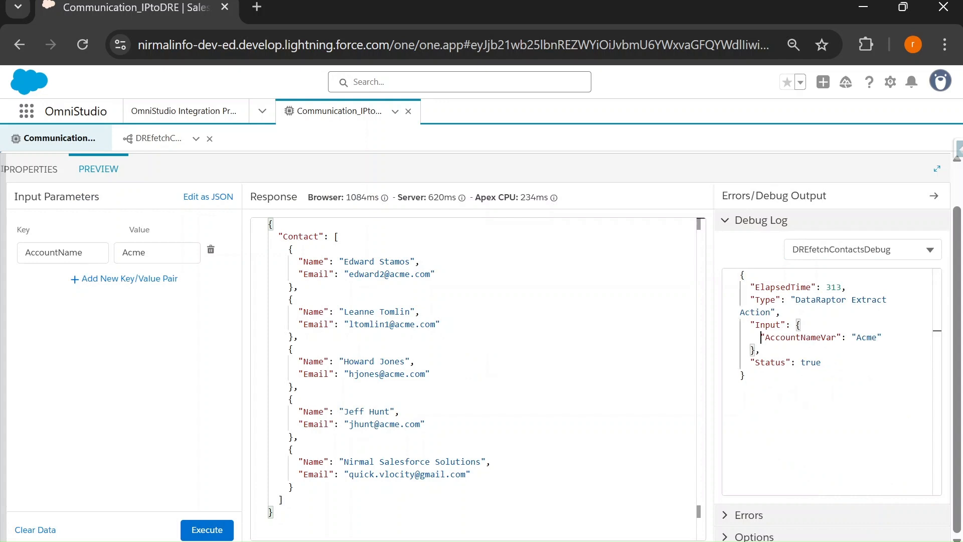
Inspect the AccountNameVar debug input and the returned Contact list, and return to the DREfetchContacts data mapper's extract filter
{"action": "left_click_drag", "start_coordinate": [760, 337], "coordinate": [882, 337]}
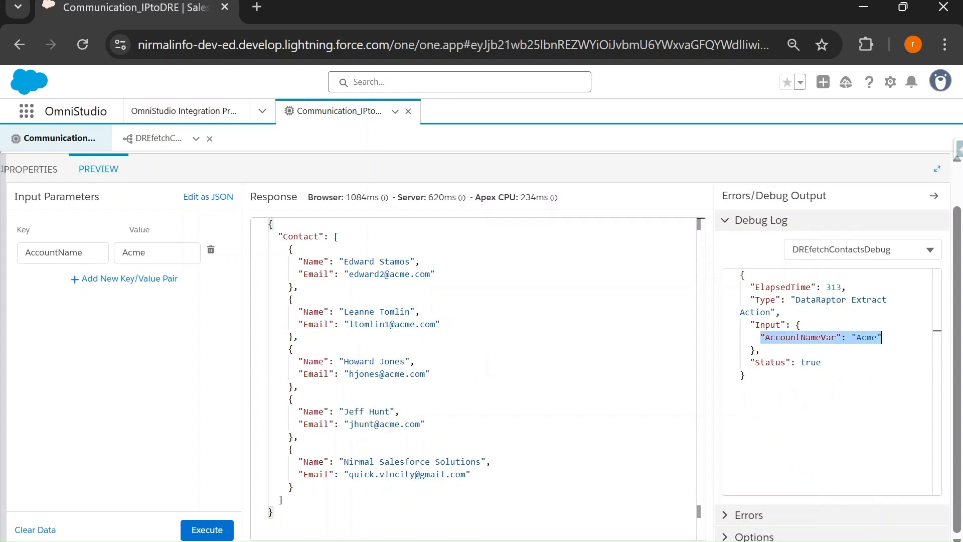
{"action": "left_click_drag", "start_coordinate": [288, 249], "coordinate": [274, 512]}
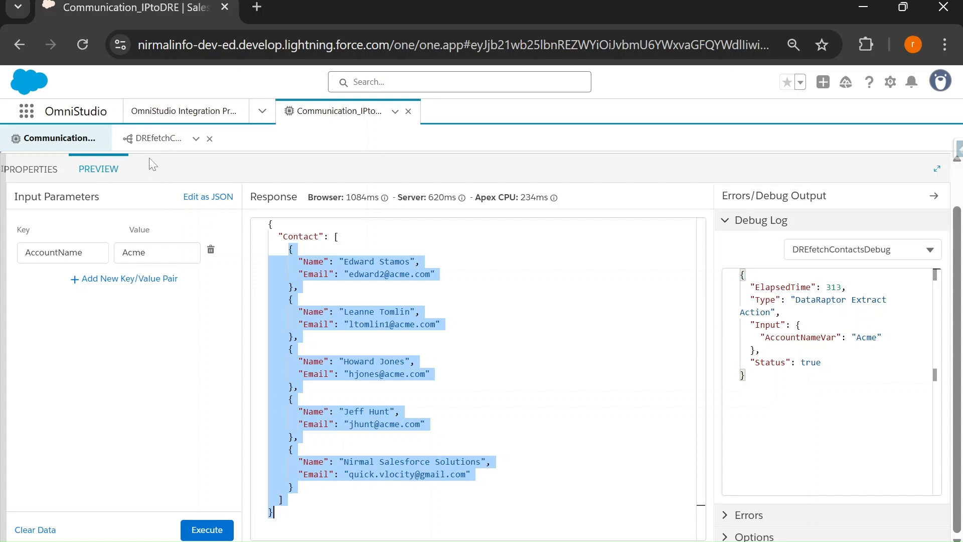
{"action": "left_click", "coordinate": [149, 141]}
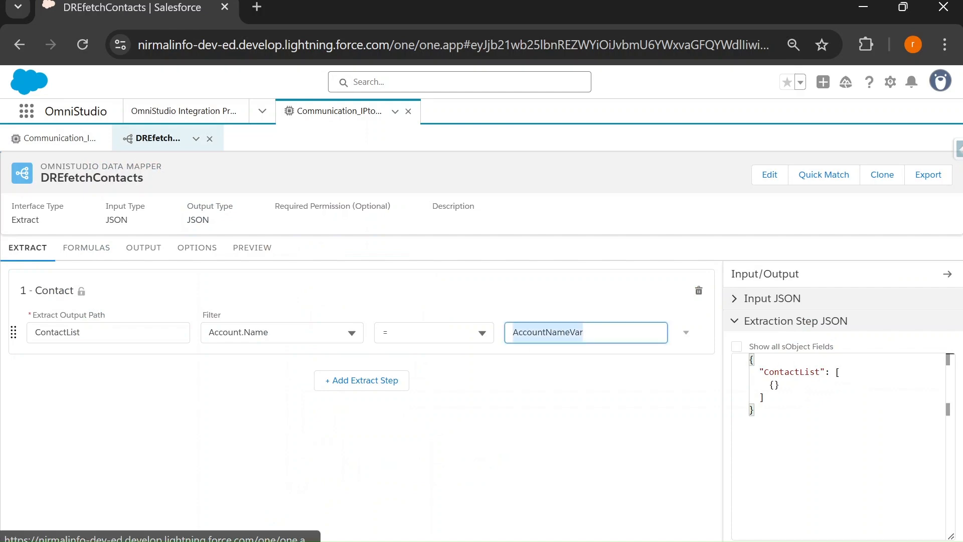
Return to the Communication_IPtoDRE integration procedure and review the DREfetchContacts action's additional input settings
{"action": "left_click", "coordinate": [55, 138]}
{"action": "left_click", "coordinate": [31, 215]}
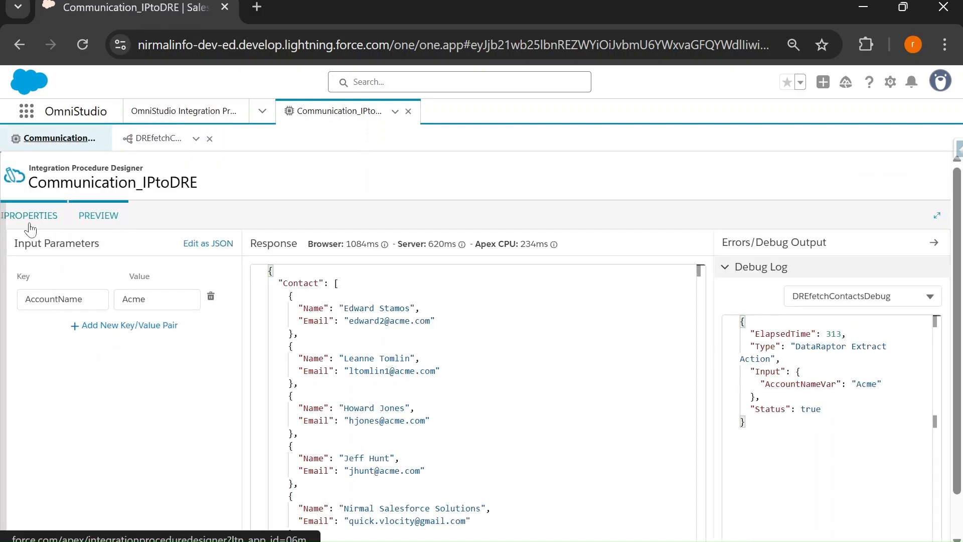
{"action": "scroll", "coordinate": [711, 470], "scroll_direction": "down", "scroll_amount": 3}
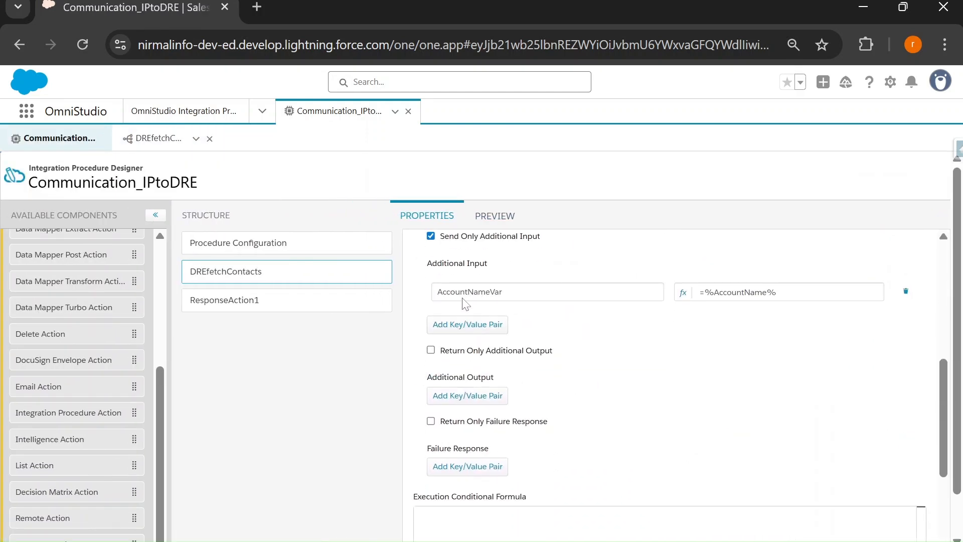
{"action": "scroll", "coordinate": [557, 318], "scroll_direction": "up", "scroll_amount": 2}
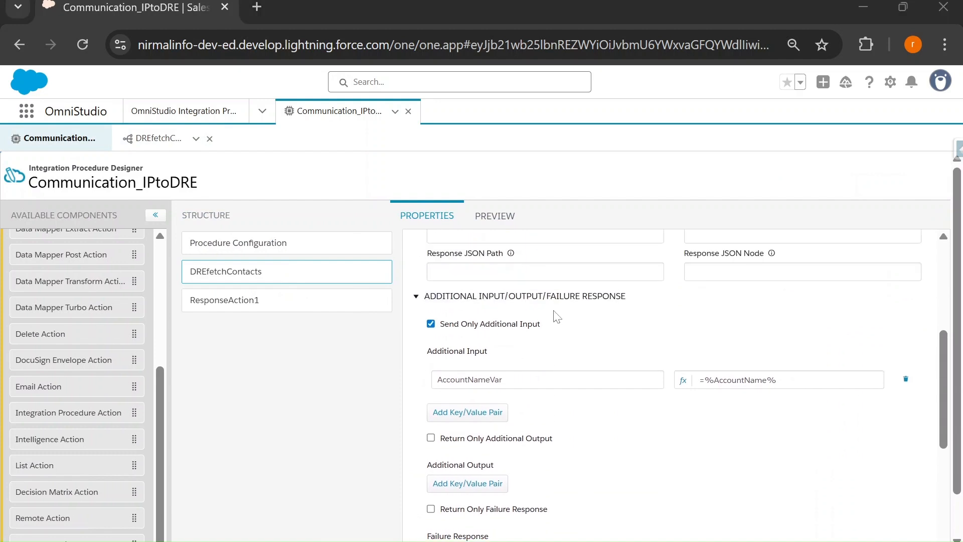
{"action": "key", "text": "alt+Tab"}
{"action": "left_click_drag", "start_coordinate": [28, 387], "coordinate": [85, 365]}
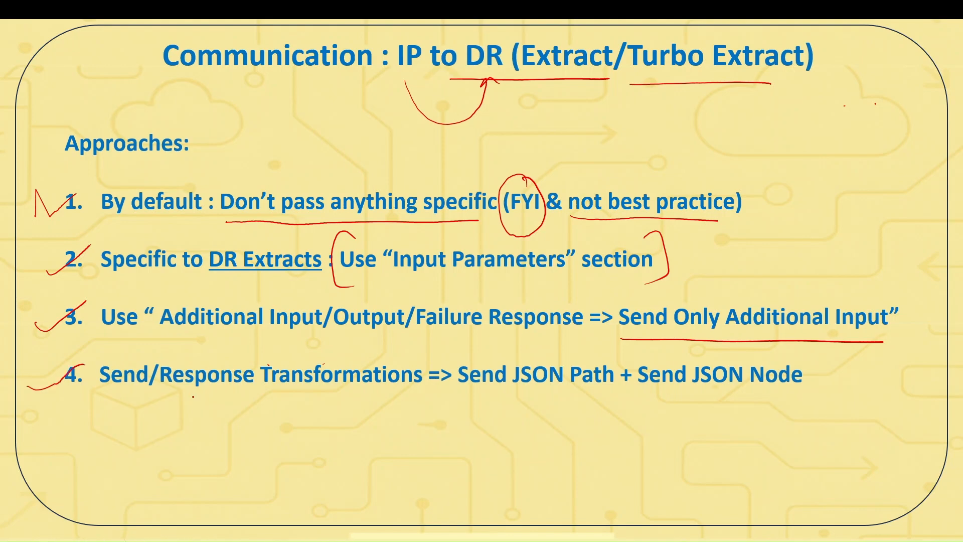
{"action": "left_click_drag", "start_coordinate": [194, 397], "coordinate": [335, 399]}
{"action": "key", "text": "alt+Tab"}
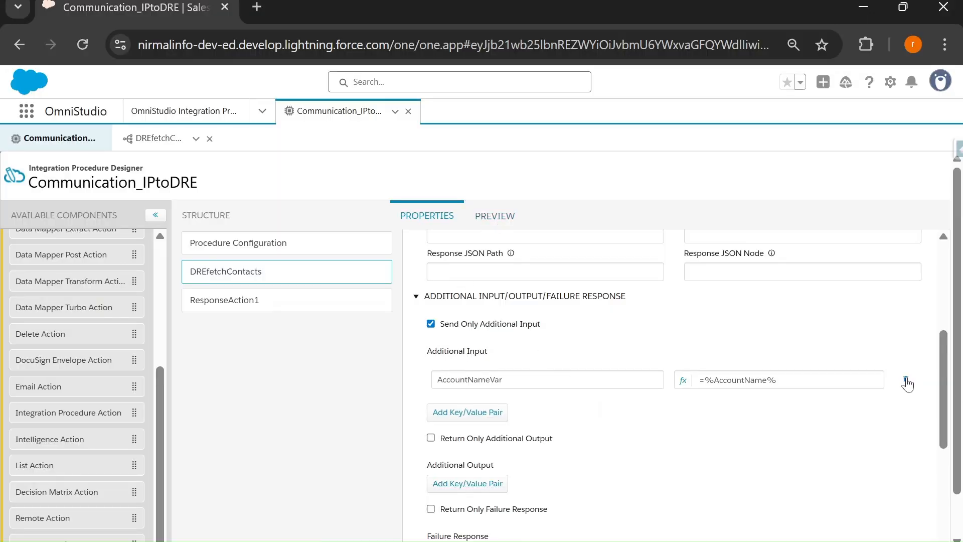
Remove the AccountNameVar additional input from the DREfetchContacts action and disable Send Only Additional Input
{"action": "left_click", "coordinate": [907, 381]}
{"action": "left_click", "coordinate": [431, 323]}
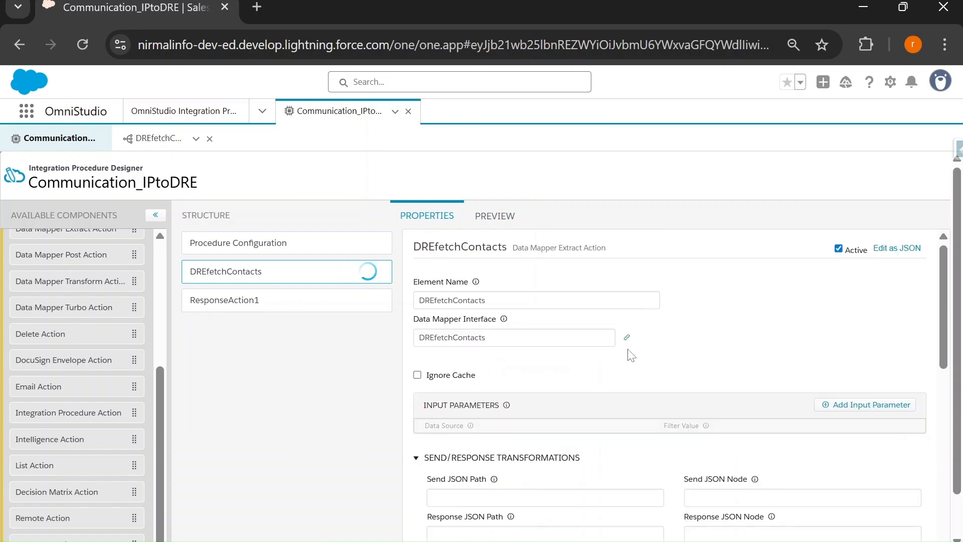
Locate the action's Send JSON Path and Send JSON Node settings and check the filter variable in the DREfetchContacts data mapper
{"action": "scroll", "coordinate": [629, 356], "scroll_direction": "down", "scroll_amount": 2}
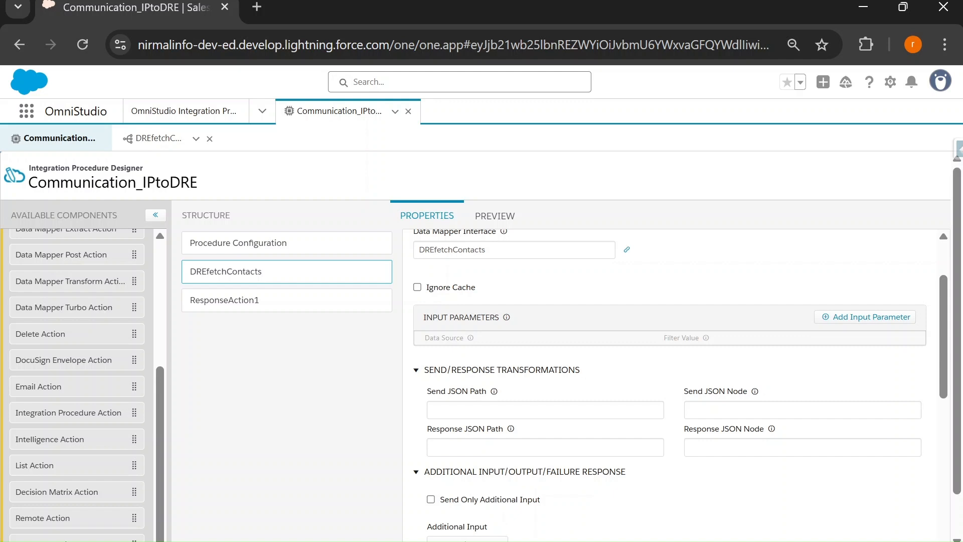
{"action": "left_click", "coordinate": [433, 410]}
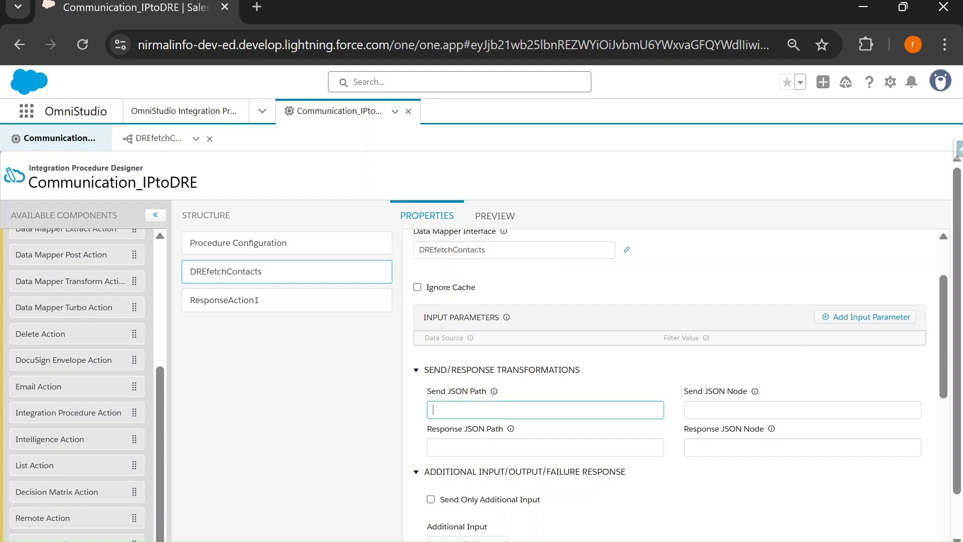
{"action": "scroll", "coordinate": [632, 448], "scroll_direction": "up", "scroll_amount": 2}
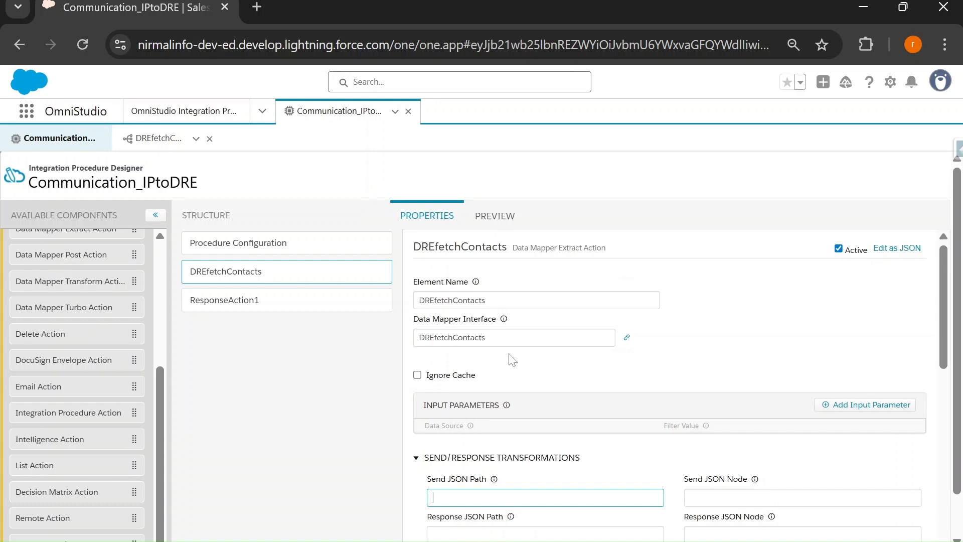
{"action": "left_click", "coordinate": [146, 138]}
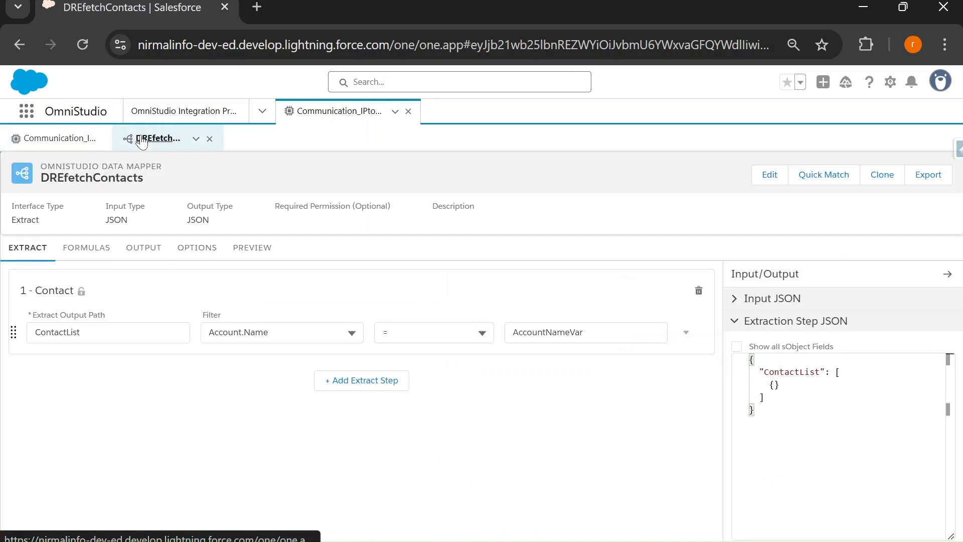
{"action": "double_click", "coordinate": [548, 333]}
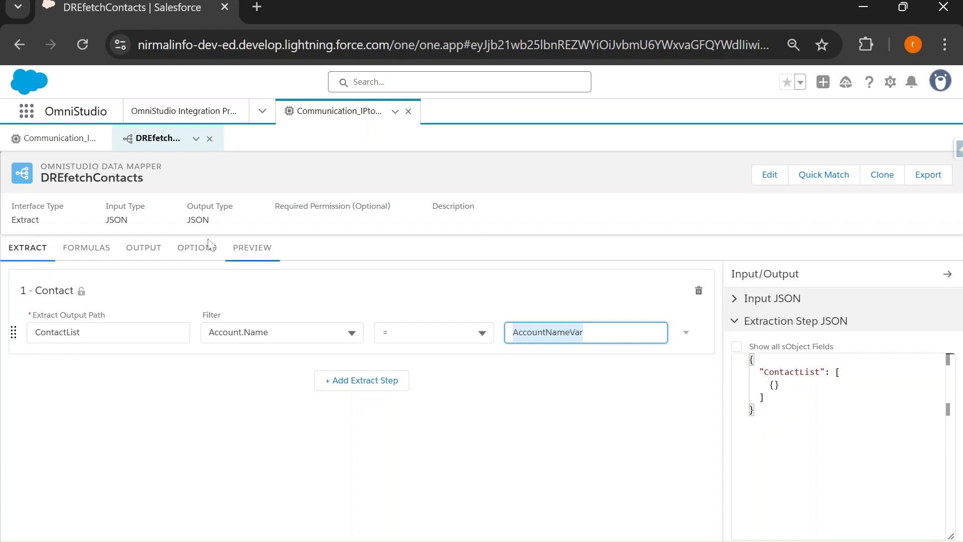
{"action": "left_click", "coordinate": [46, 141]}
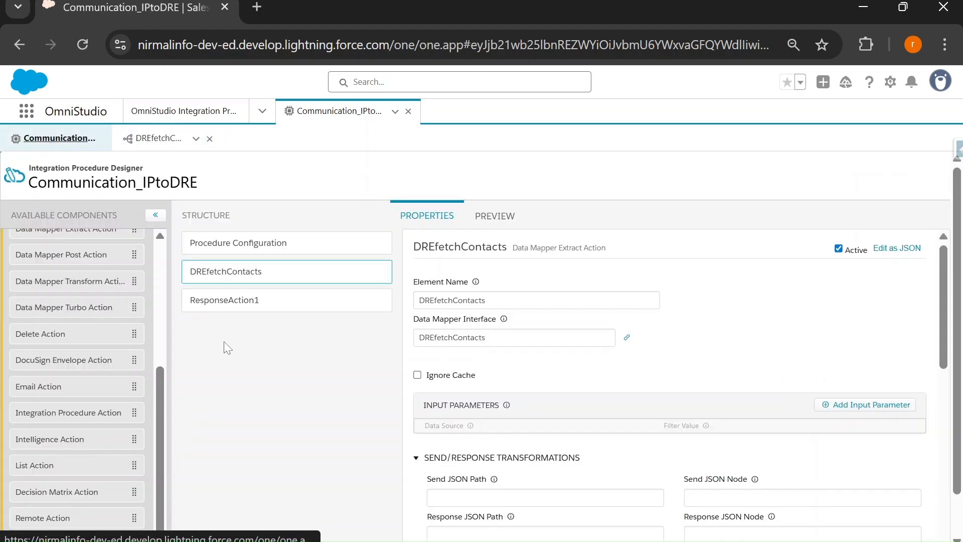
{"action": "scroll", "coordinate": [633, 306], "scroll_direction": "down", "scroll_amount": 2}
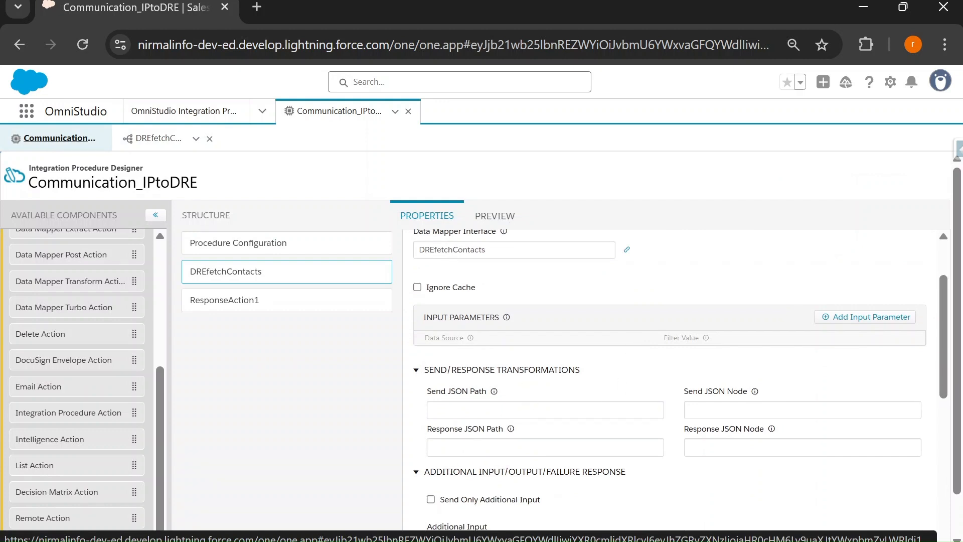
Copy the AccountName key from the preview's input parameters and paste it as the DREfetchContacts action's Send JSON Path
{"action": "left_click", "coordinate": [511, 214]}
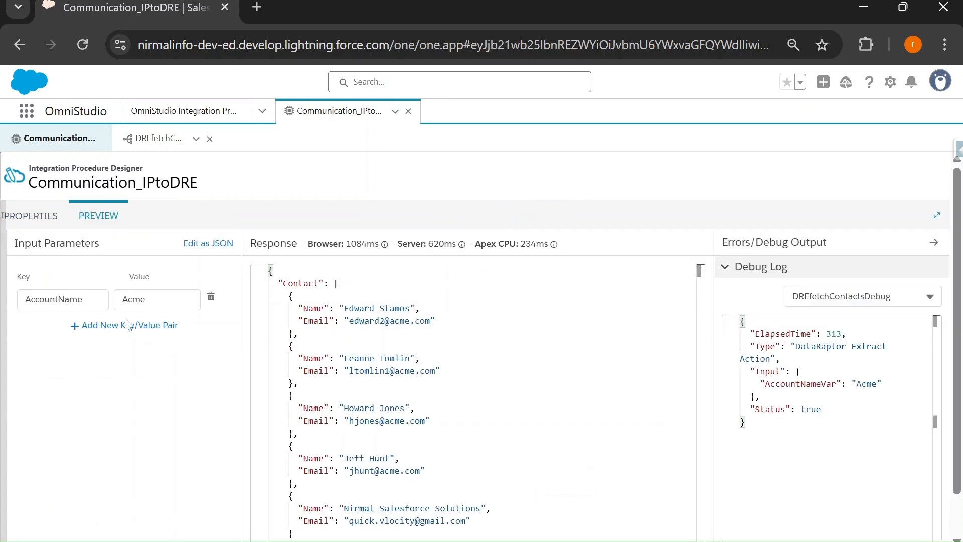
{"action": "double_click", "coordinate": [54, 300]}
{"action": "key", "text": "ctrl+c"}
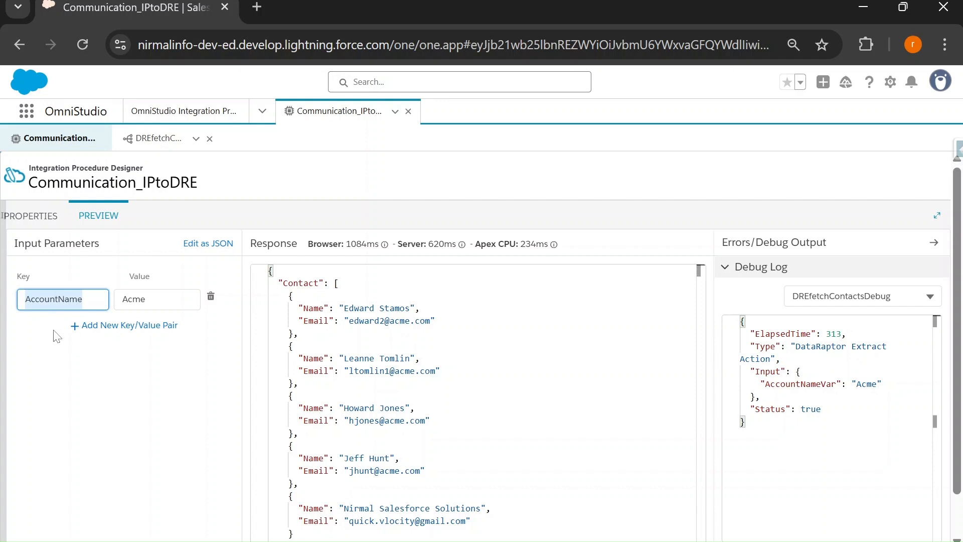
{"action": "left_click", "coordinate": [29, 216]}
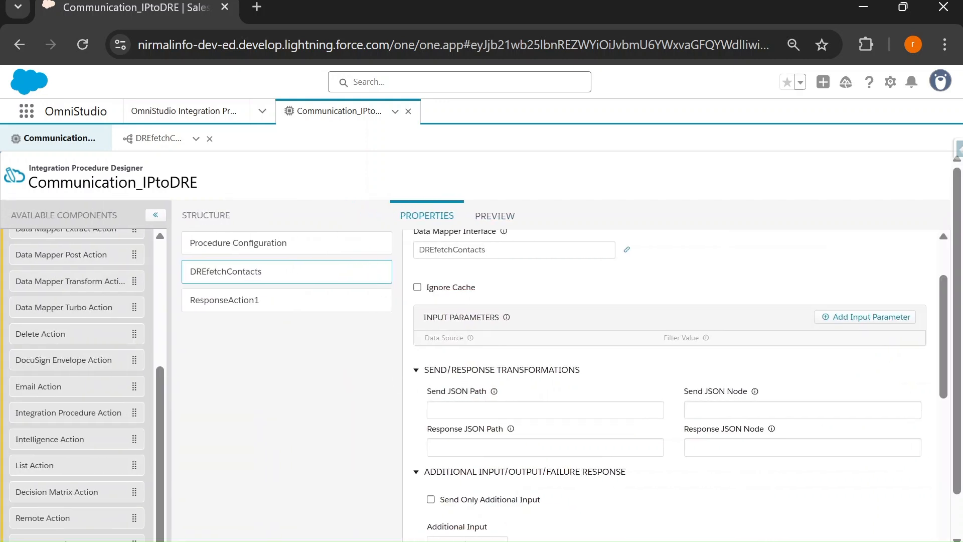
{"action": "scroll", "coordinate": [501, 301], "scroll_direction": "up", "scroll_amount": 2}
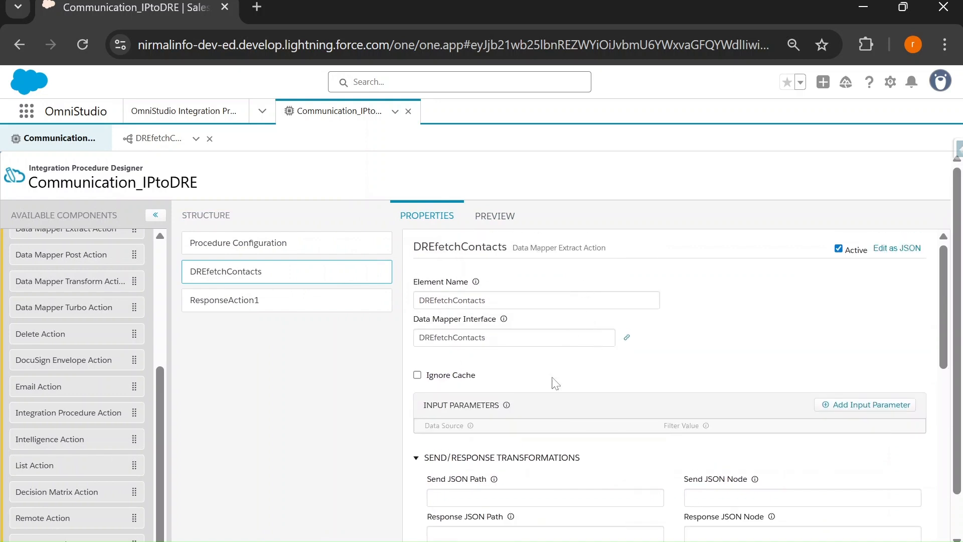
{"action": "left_click", "coordinate": [457, 498]}
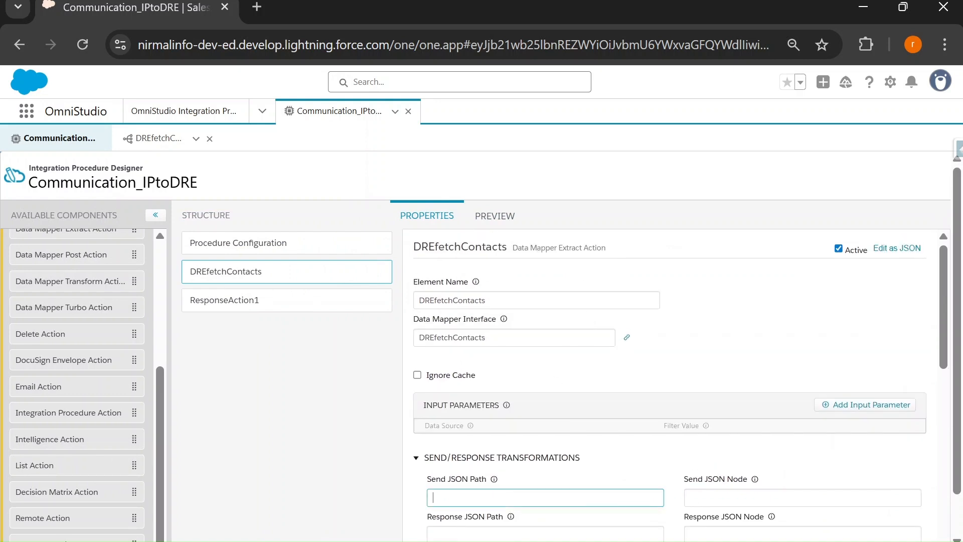
{"action": "key", "text": "ctrl+v"}
{"action": "scroll", "coordinate": [657, 388], "scroll_direction": "down", "scroll_amount": 2}
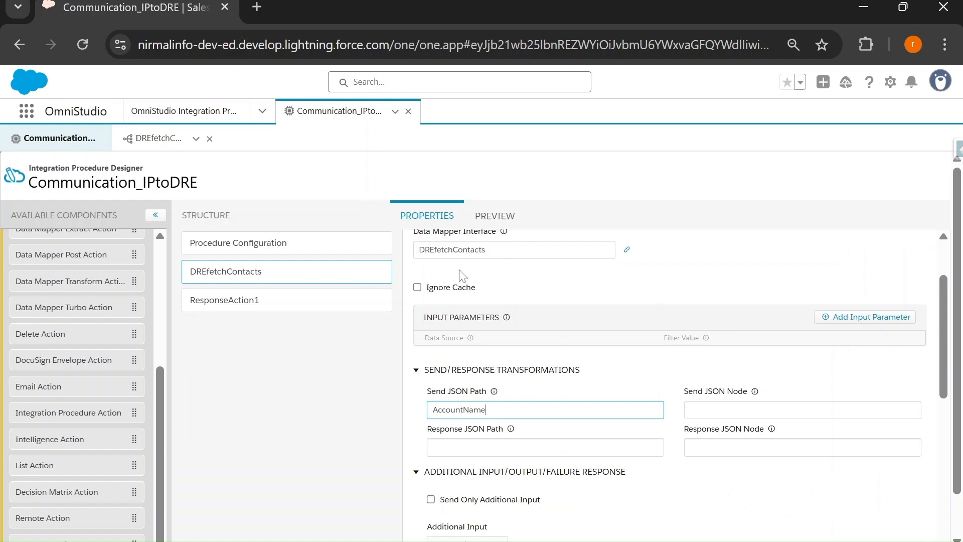
{"action": "double_click", "coordinate": [473, 410]}
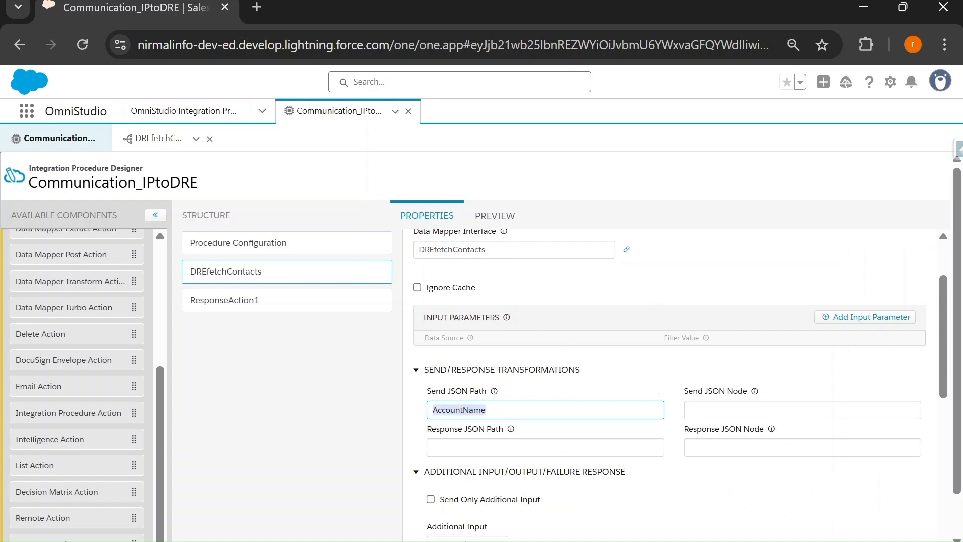
Copy AccountNameVar from the data mapper's extract filter and set it as the DREfetchContacts action's Send JSON Node
{"action": "left_click", "coordinate": [150, 139]}
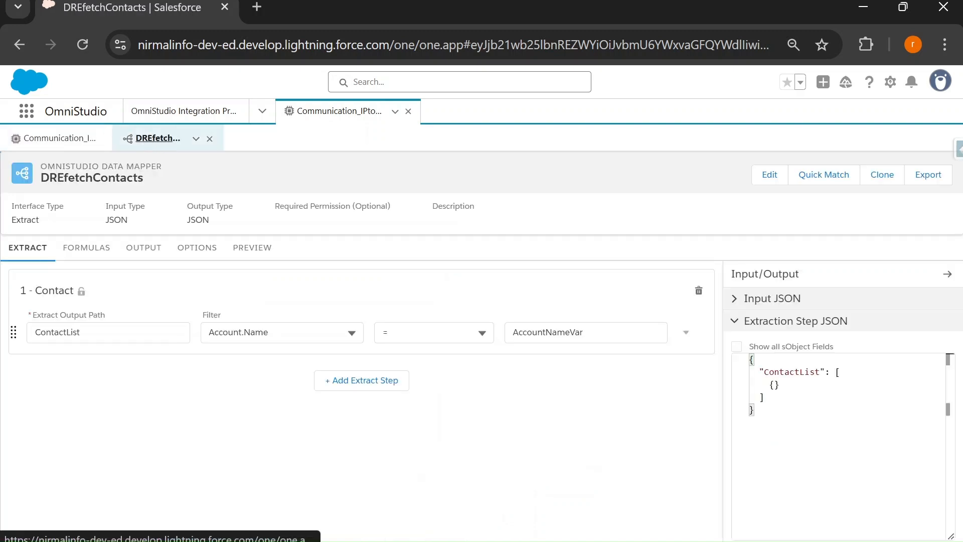
{"action": "double_click", "coordinate": [547, 332]}
{"action": "key", "text": "ctrl+c"}
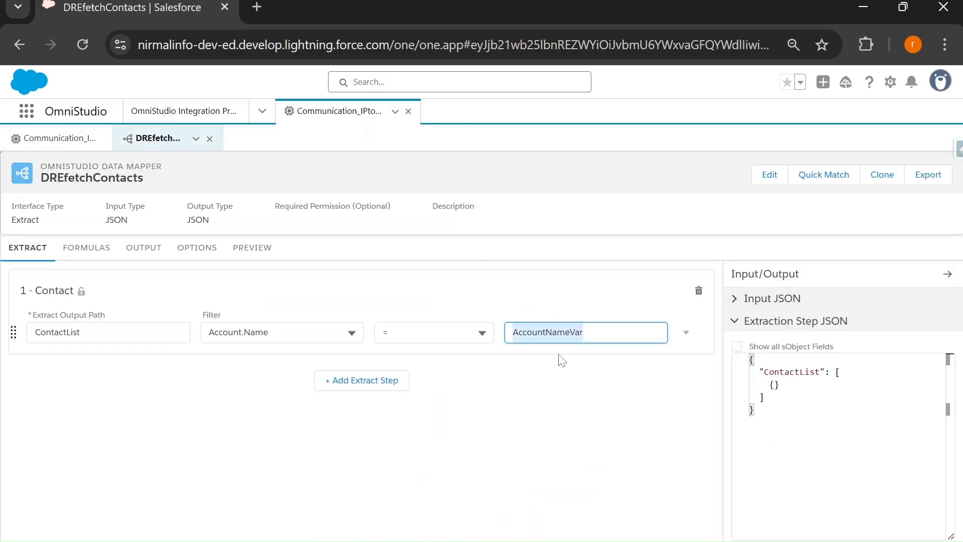
{"action": "left_click", "coordinate": [47, 142]}
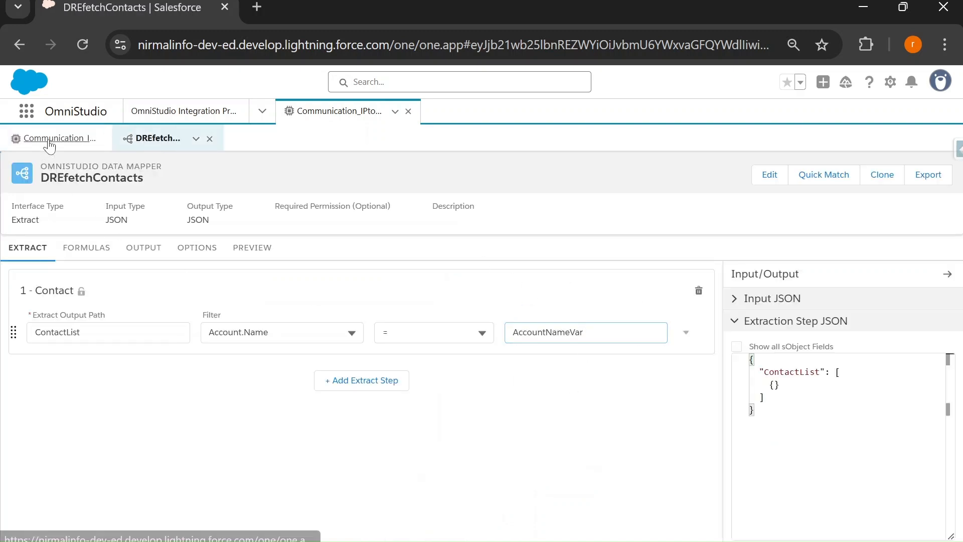
{"action": "left_click", "coordinate": [723, 410]}
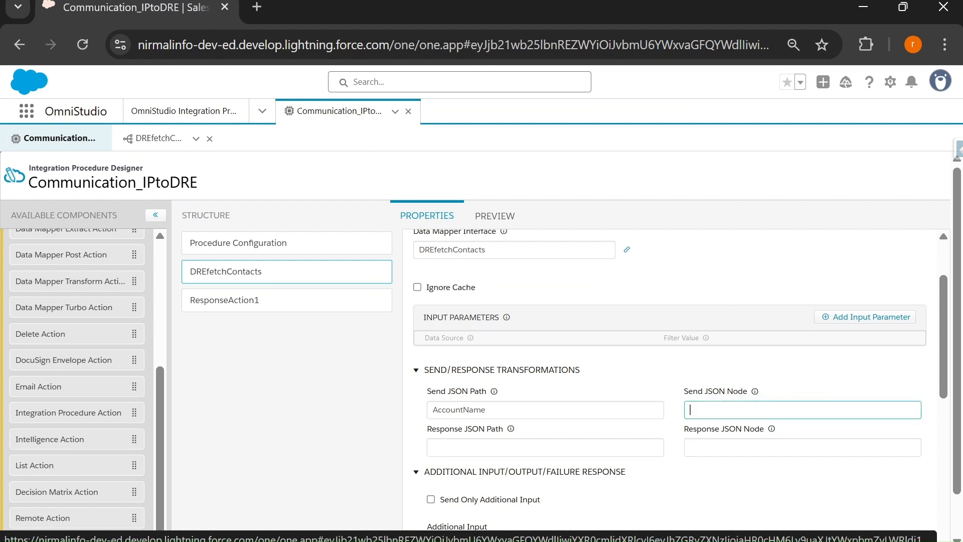
{"action": "key", "text": "ctrl+v"}
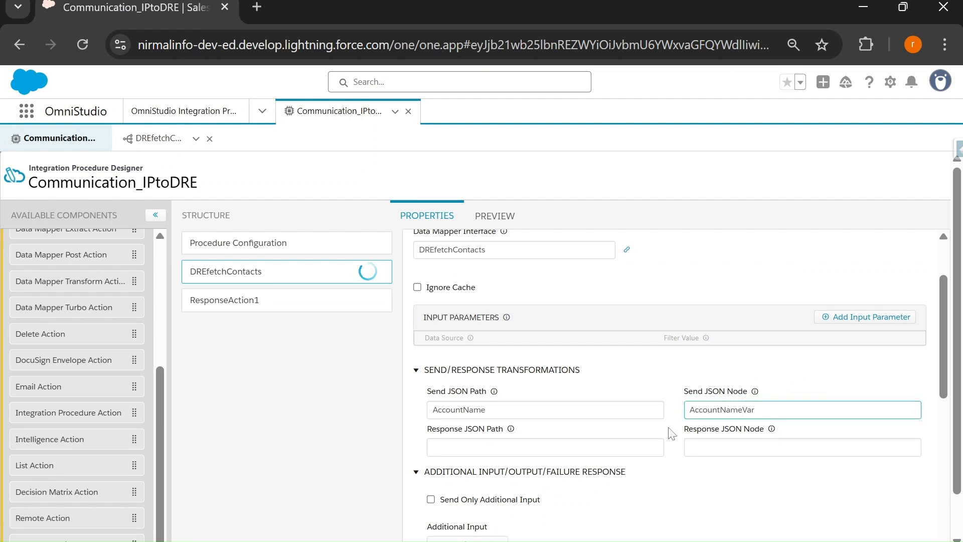
{"action": "left_click", "coordinate": [726, 278]}
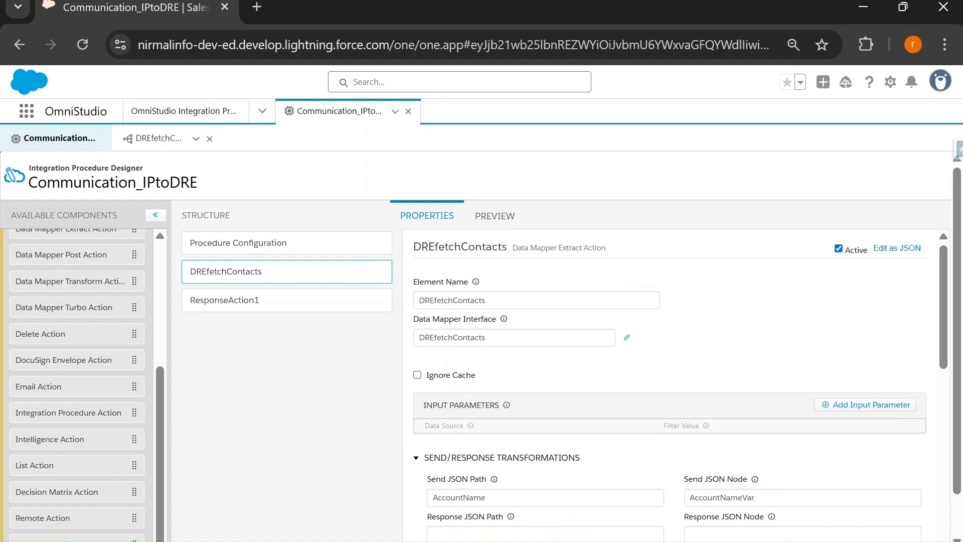
Examine the Send JSON Path entry and its help text, checking the procedure's preview before returning to the action's properties
{"action": "scroll", "coordinate": [752, 342], "scroll_direction": "down", "scroll_amount": 2}
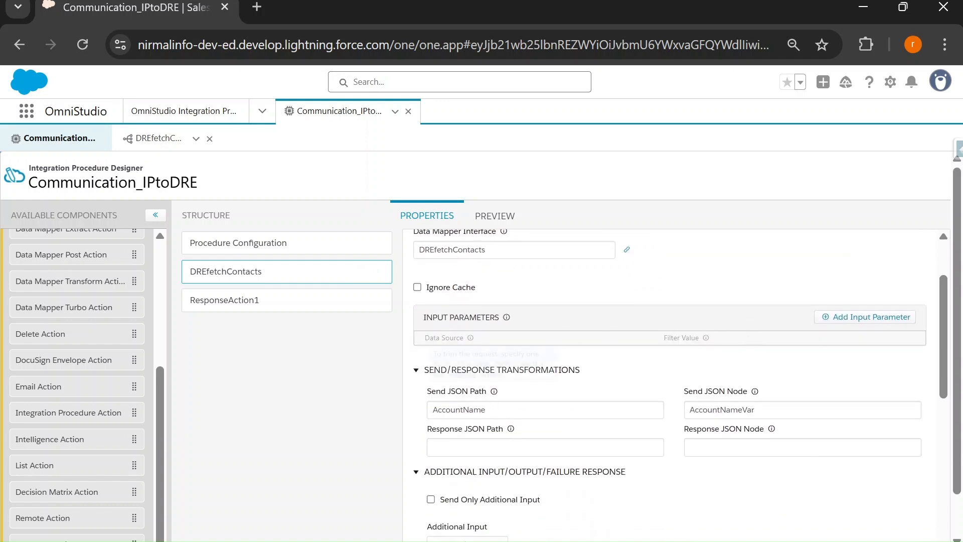
{"action": "left_click_drag", "start_coordinate": [441, 410], "coordinate": [481, 410]}
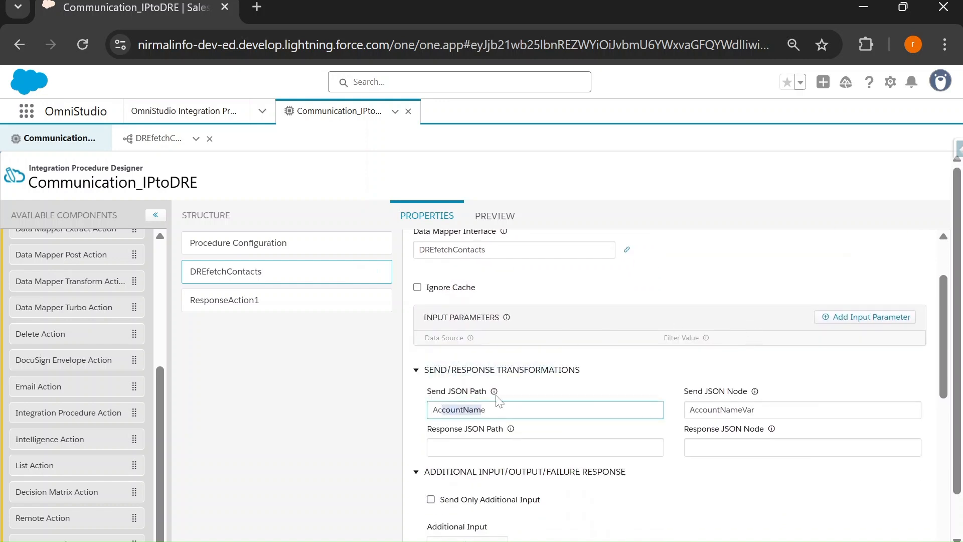
{"action": "mouse_move", "coordinate": [495, 396]}
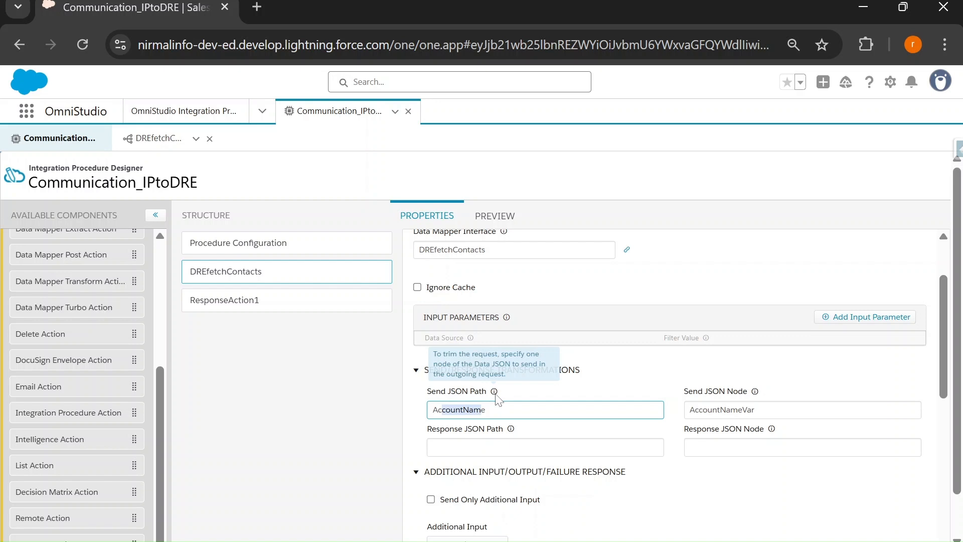
{"action": "double_click", "coordinate": [464, 410]}
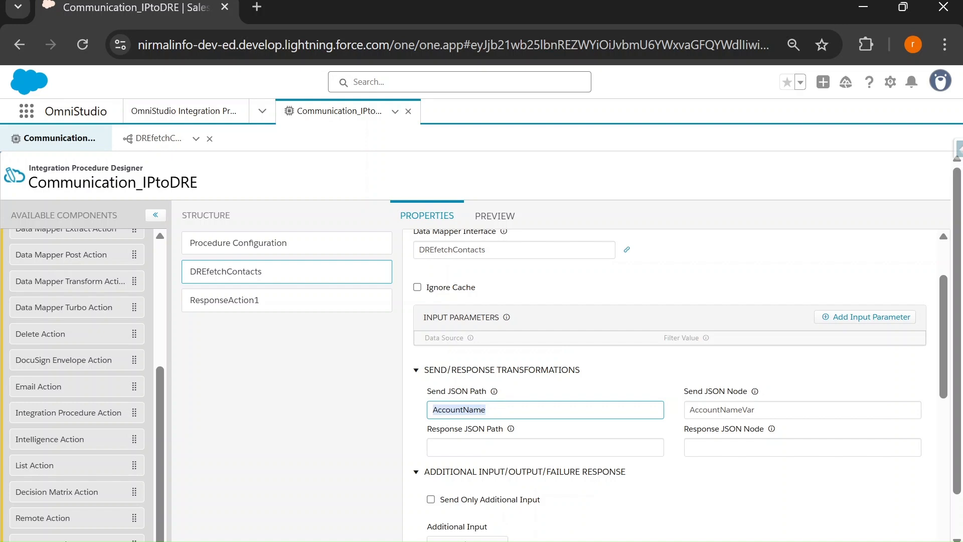
{"action": "left_click", "coordinate": [502, 220]}
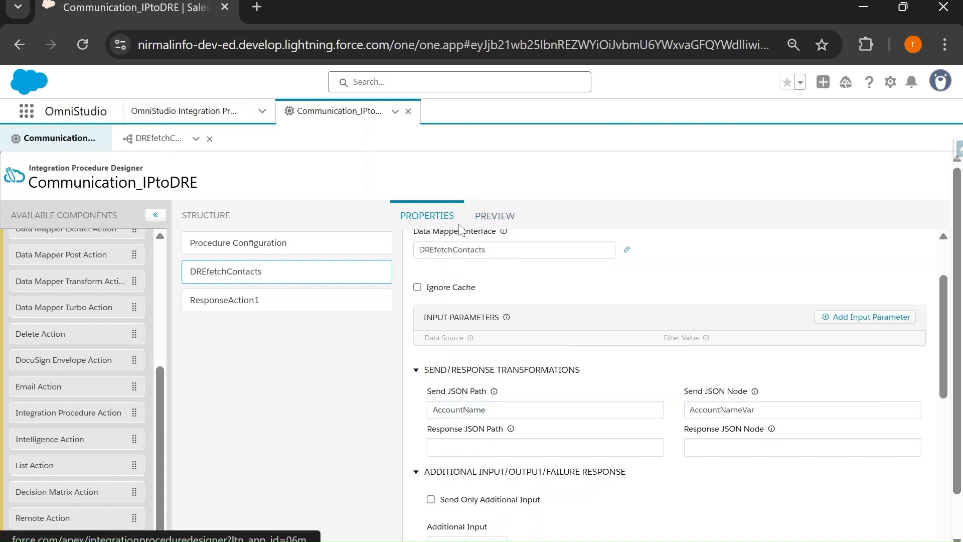
{"action": "left_click", "coordinate": [495, 216]}
{"action": "left_click", "coordinate": [23, 216]}
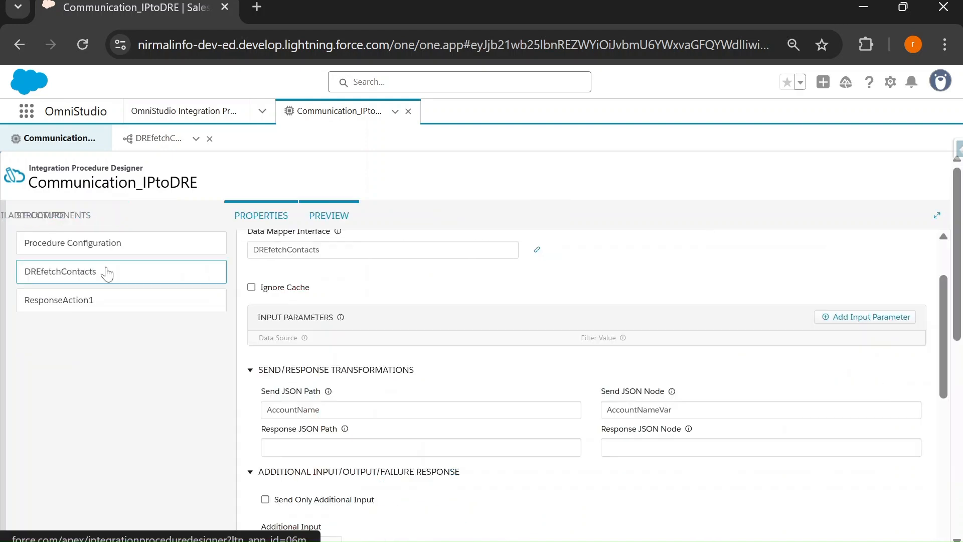
Compare the Send JSON Path entry with the Send JSON Node entry and read the node field's help text
{"action": "double_click", "coordinate": [482, 409]}
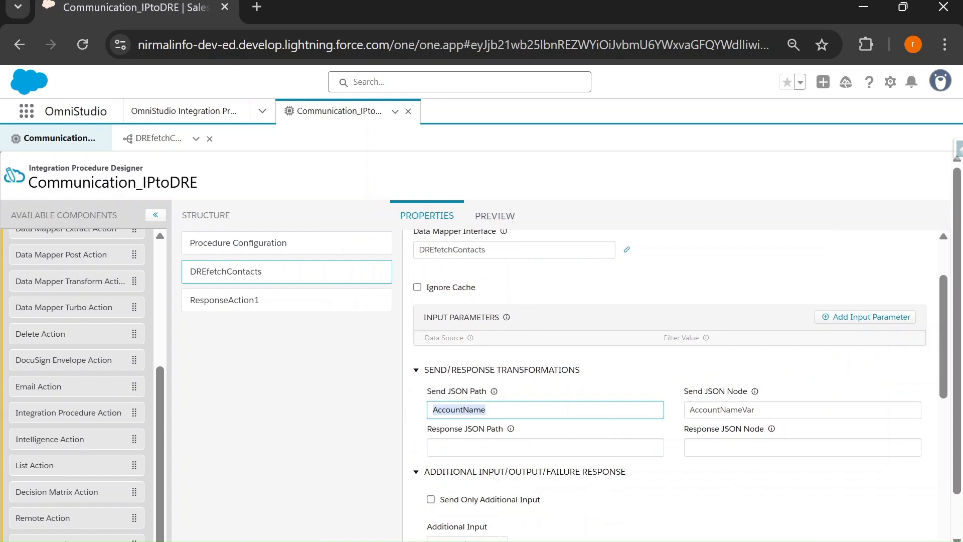
{"action": "left_click_drag", "start_coordinate": [691, 409], "coordinate": [755, 409]}
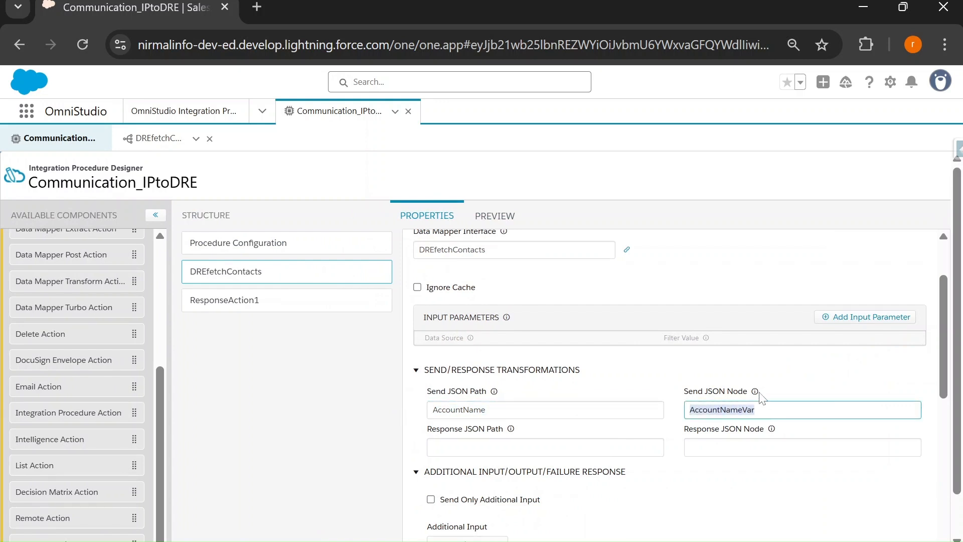
{"action": "mouse_move", "coordinate": [755, 396]}
{"action": "left_click", "coordinate": [720, 409]}
{"action": "double_click", "coordinate": [720, 409]}
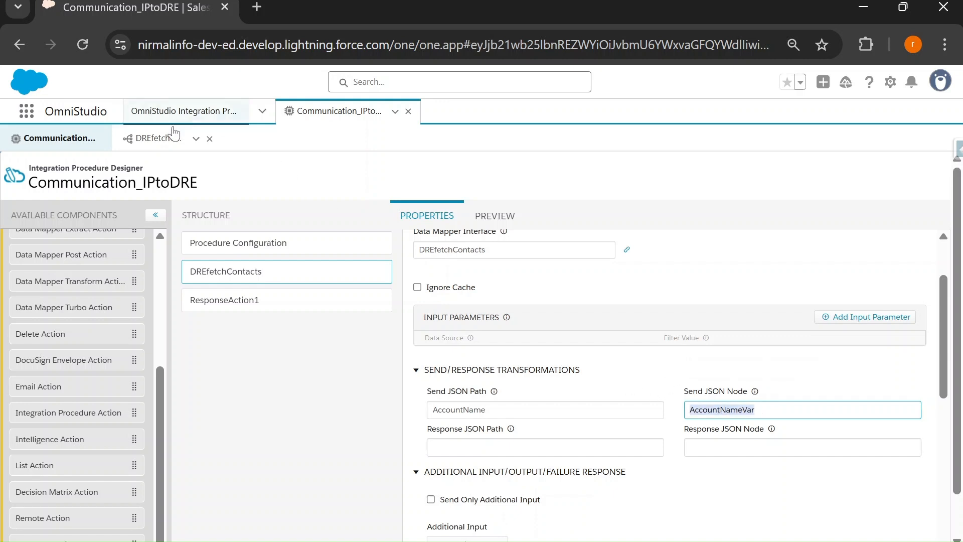
Execute the procedure's preview with AccountNameVar as the Send JSON Node and inspect the input key in the DREfetchContactsDebug output
{"action": "left_click", "coordinate": [160, 138]}
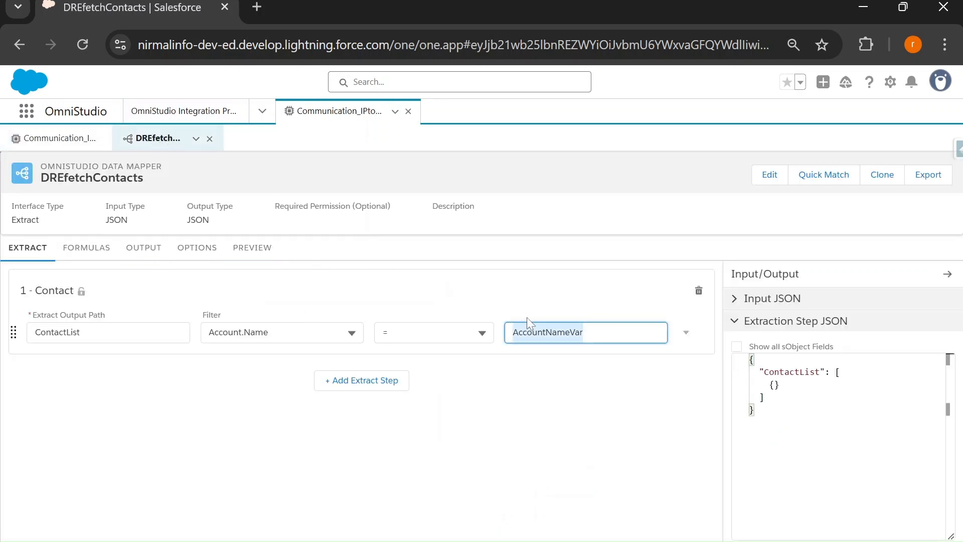
{"action": "left_click", "coordinate": [69, 139]}
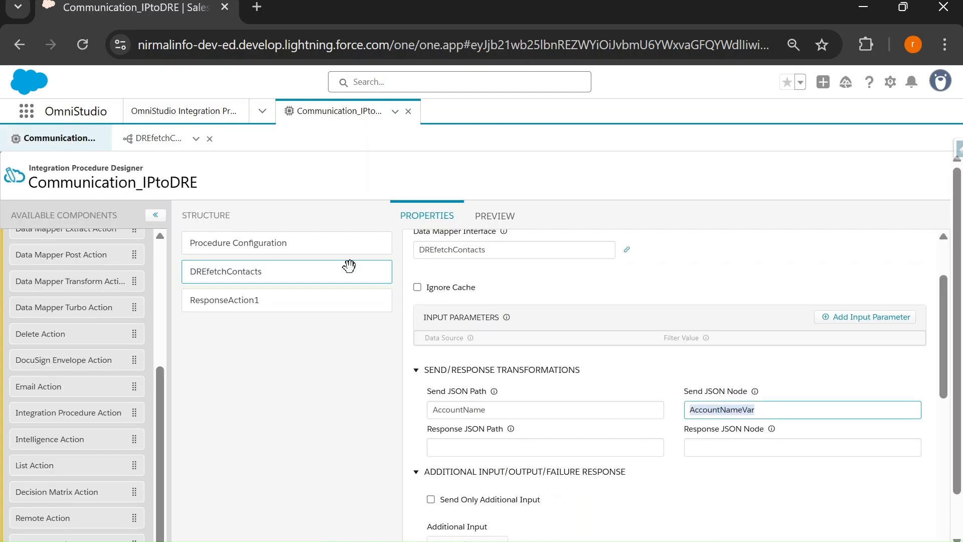
{"action": "left_click", "coordinate": [495, 216]}
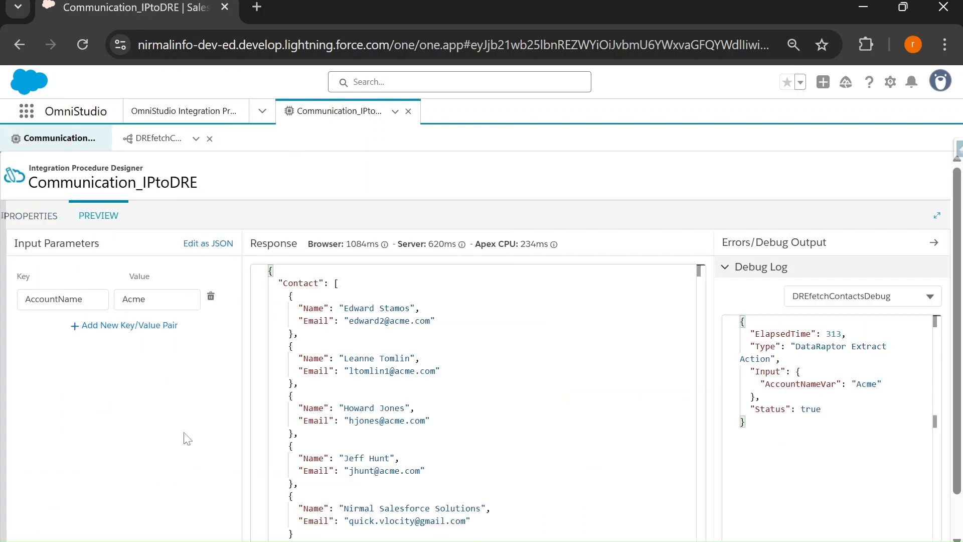
{"action": "scroll", "coordinate": [201, 462], "scroll_direction": "down", "scroll_amount": 1}
{"action": "left_click", "coordinate": [203, 524]}
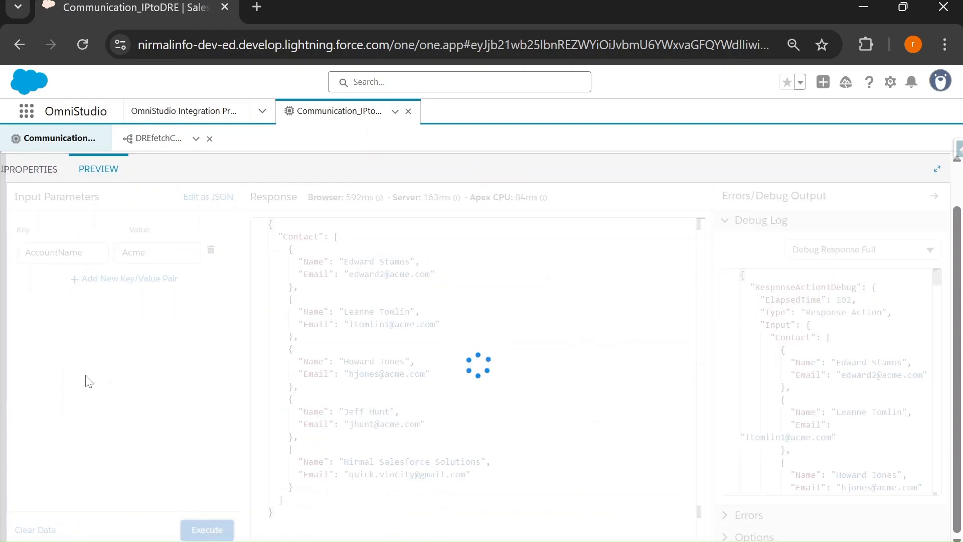
{"action": "left_click", "coordinate": [842, 253]}
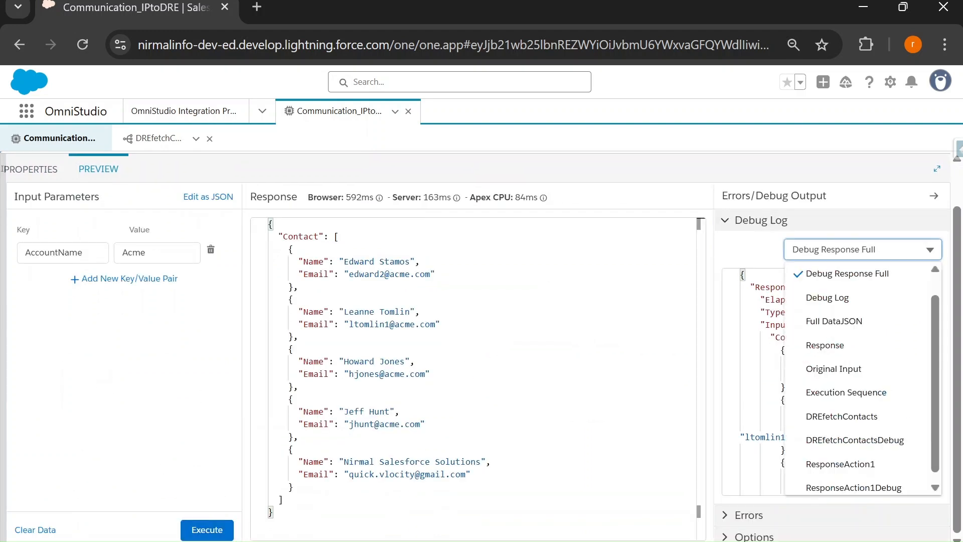
{"action": "left_click", "coordinate": [846, 441]}
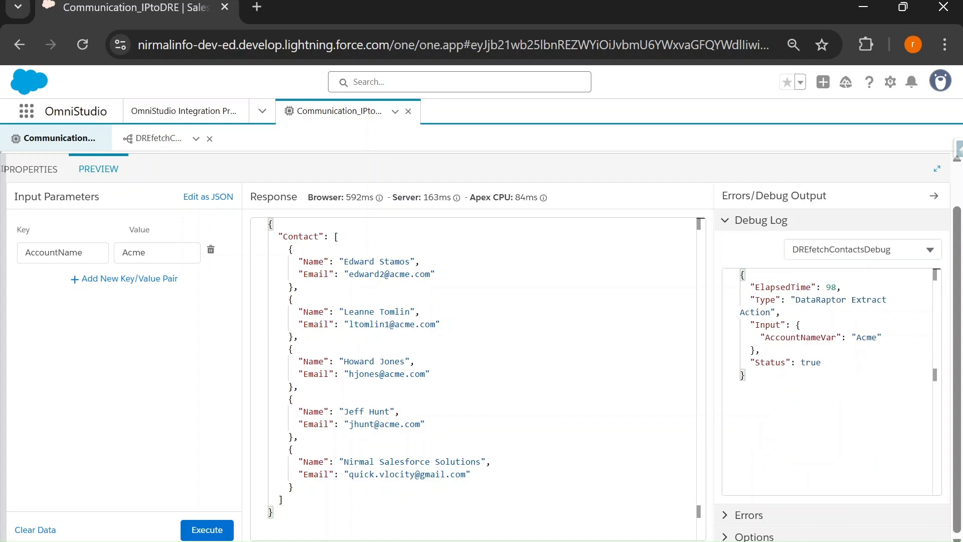
{"action": "double_click", "coordinate": [837, 337]}
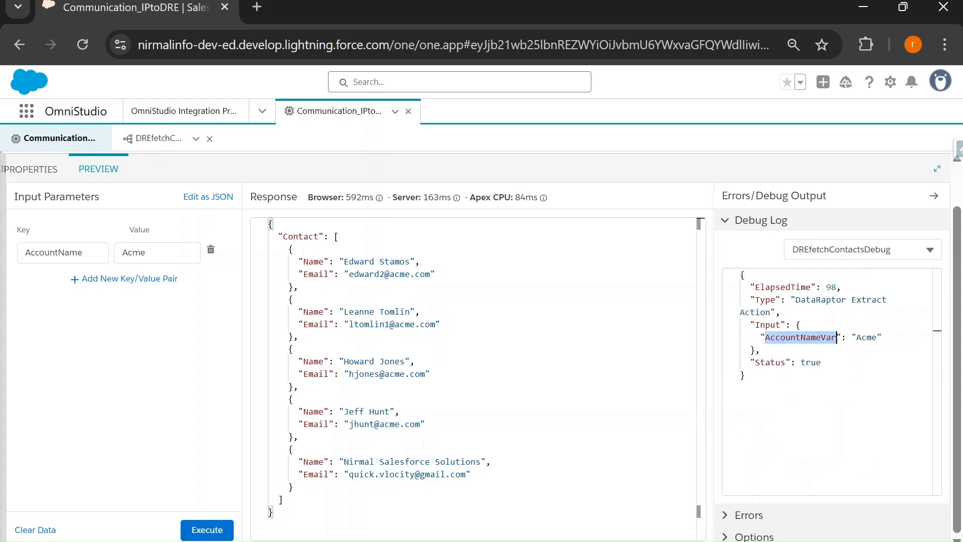
Change the Account.Name filter value in the DREfetchContacts data mapper's Contact extract step to AccNameVar
{"action": "left_click", "coordinate": [145, 139]}
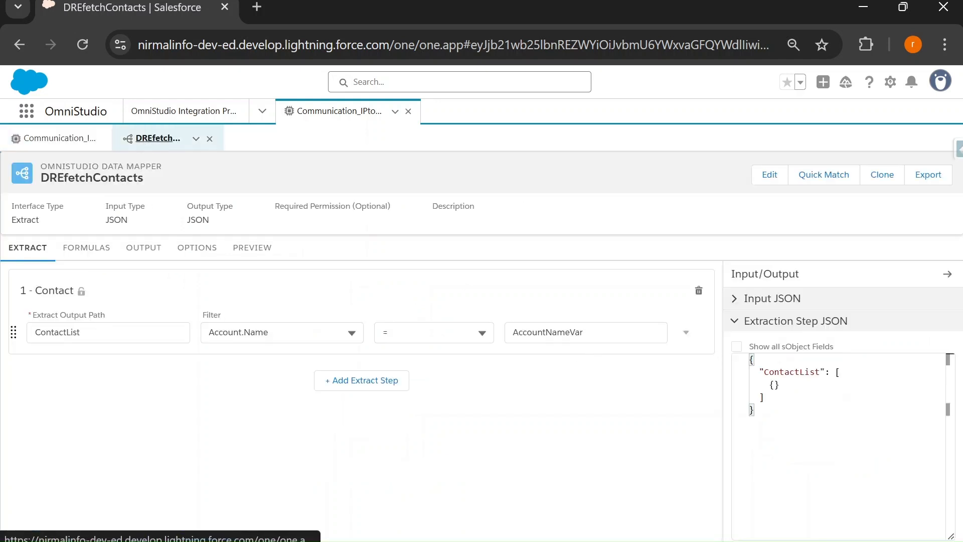
{"action": "left_click", "coordinate": [583, 332]}
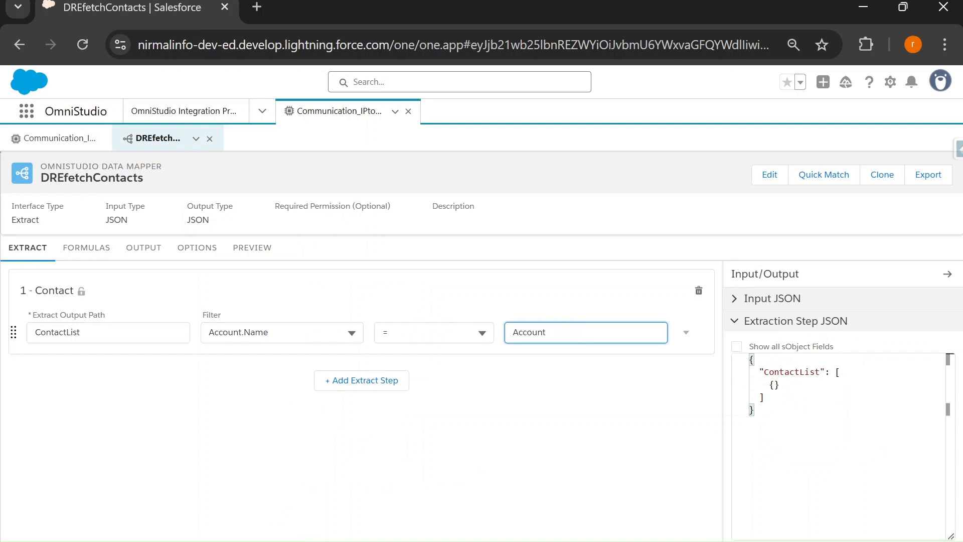
{"action": "type", "text": "NameVar"}
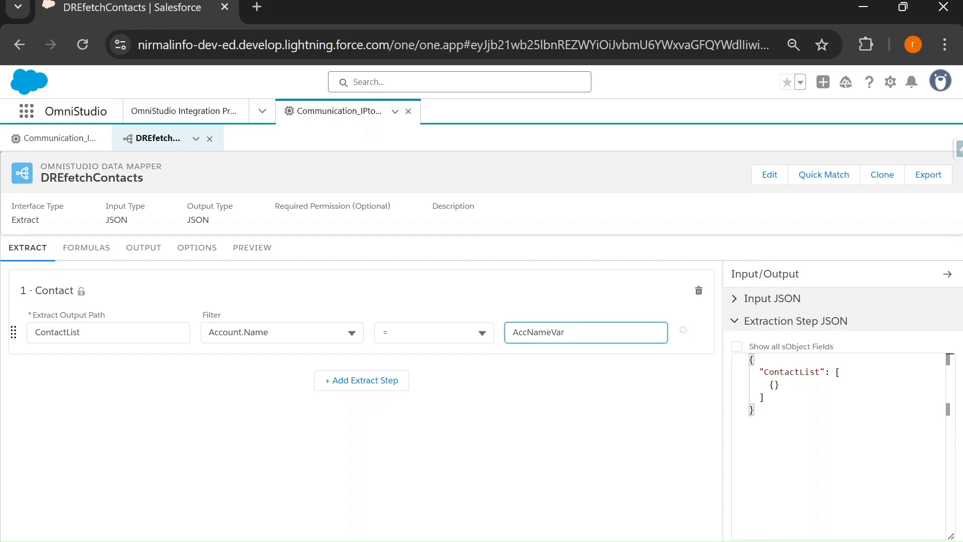
{"action": "key", "text": "ctrl+a"}
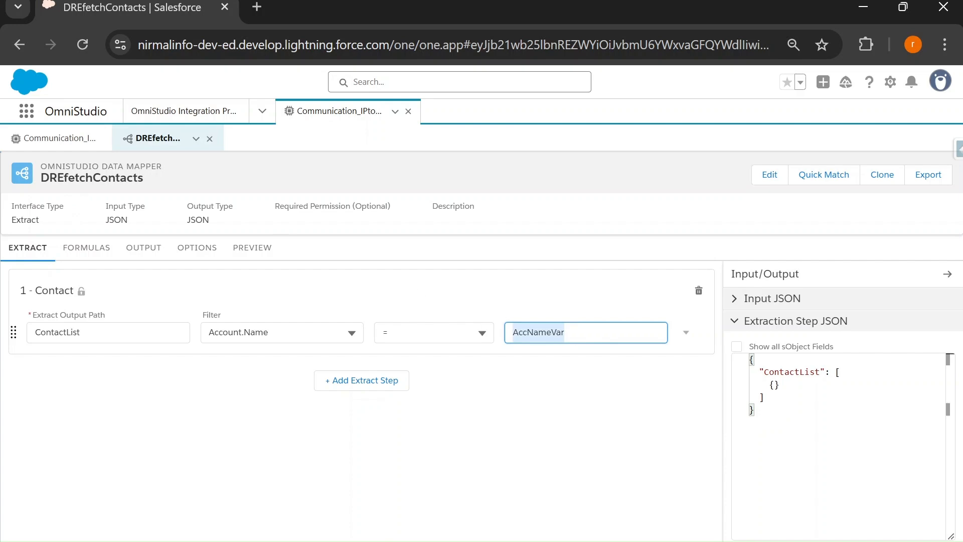
Compare the DREfetchContacts action's Send JSON Path entry with the key in the procedure preview's input parameters
{"action": "left_click", "coordinate": [60, 141]}
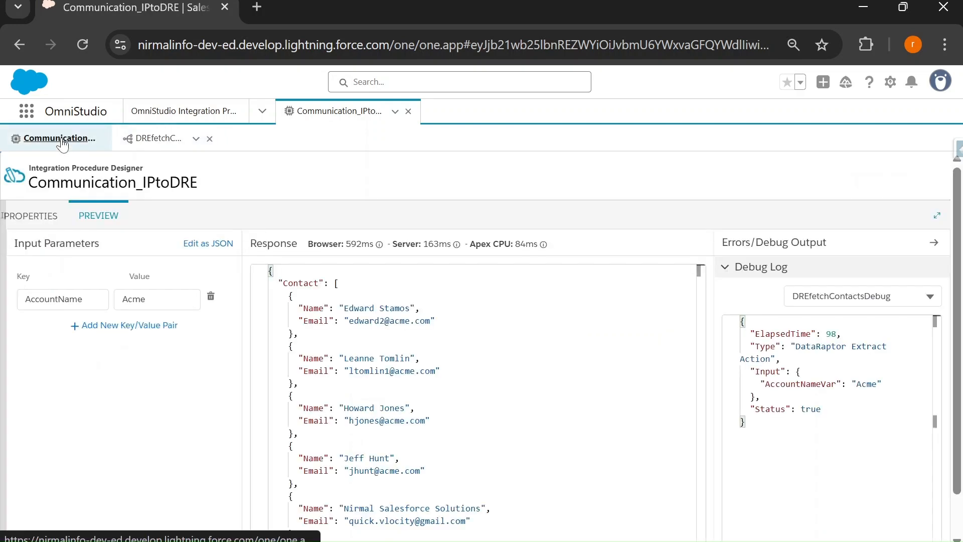
{"action": "left_click", "coordinate": [36, 218]}
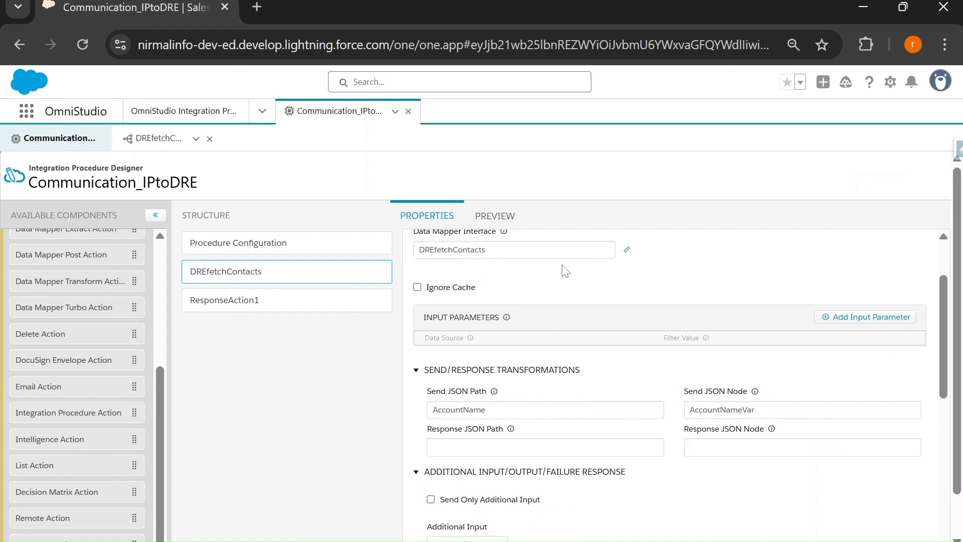
{"action": "double_click", "coordinate": [428, 412]}
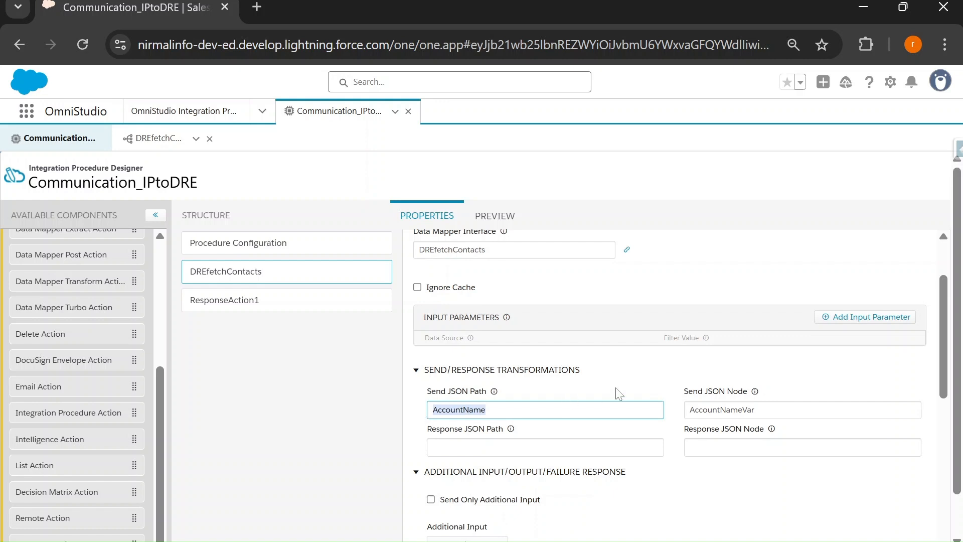
{"action": "left_click", "coordinate": [497, 217]}
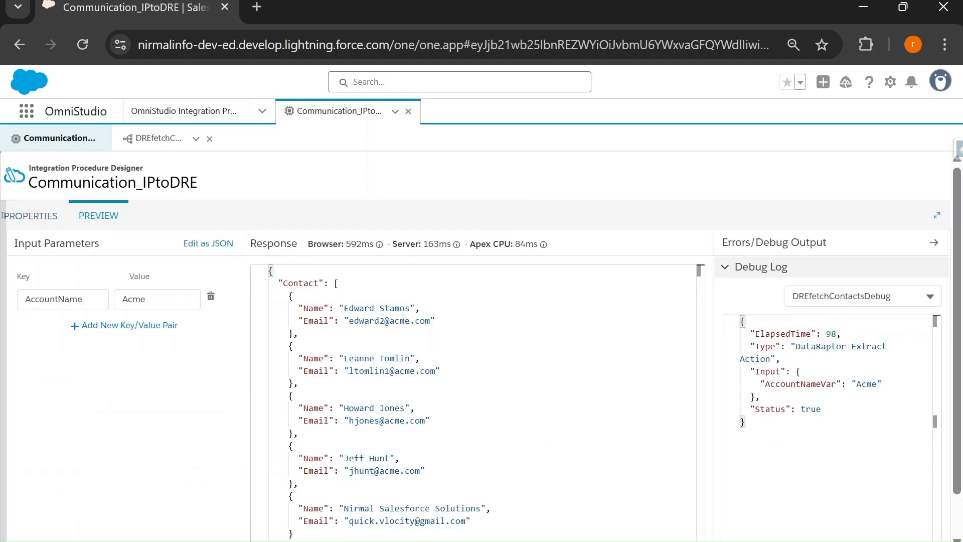
{"action": "double_click", "coordinate": [54, 299]}
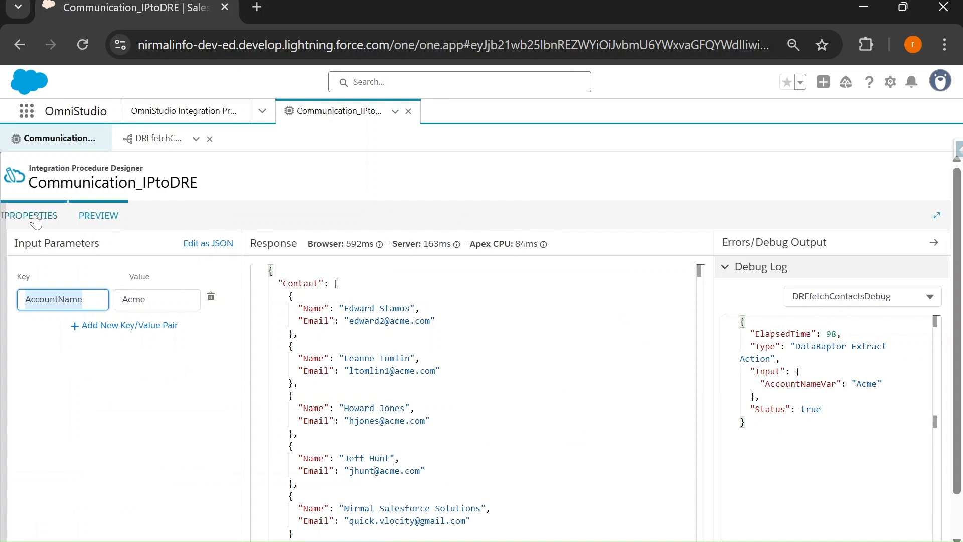
{"action": "left_click", "coordinate": [31, 216]}
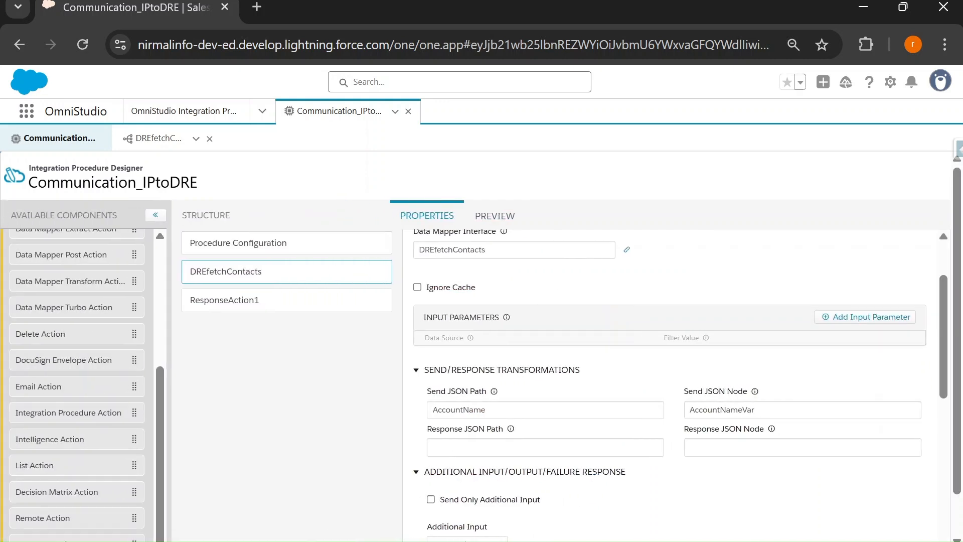
Copy AccNameVar from the data mapper's extract filter and paste it as the DREfetchContacts action's Send JSON Node
{"action": "left_click", "coordinate": [153, 140]}
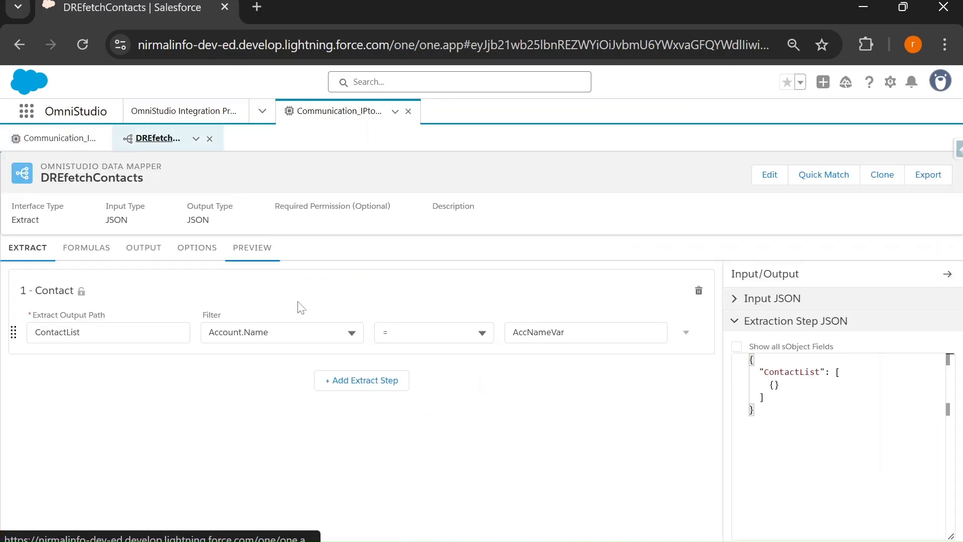
{"action": "double_click", "coordinate": [539, 332]}
{"action": "key", "text": "ctrl+c"}
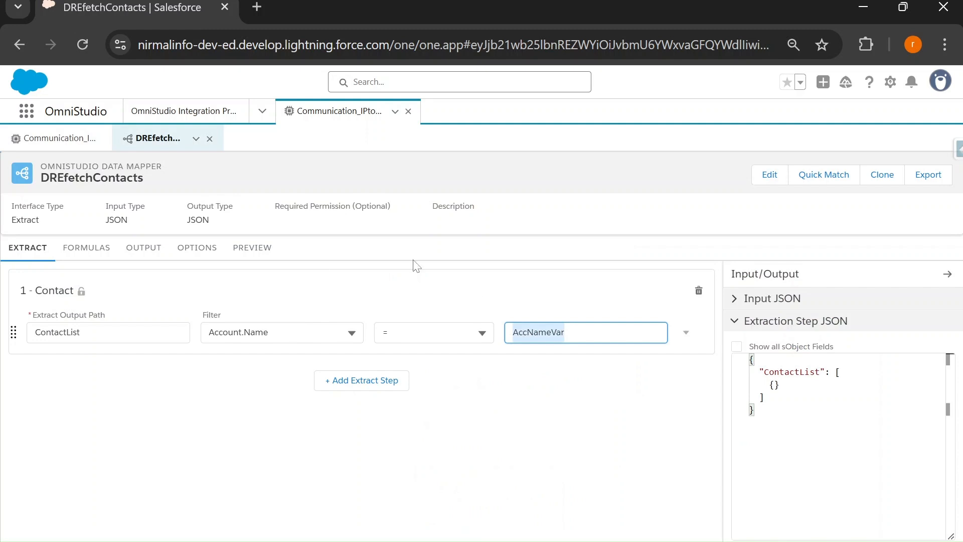
{"action": "left_click", "coordinate": [78, 143]}
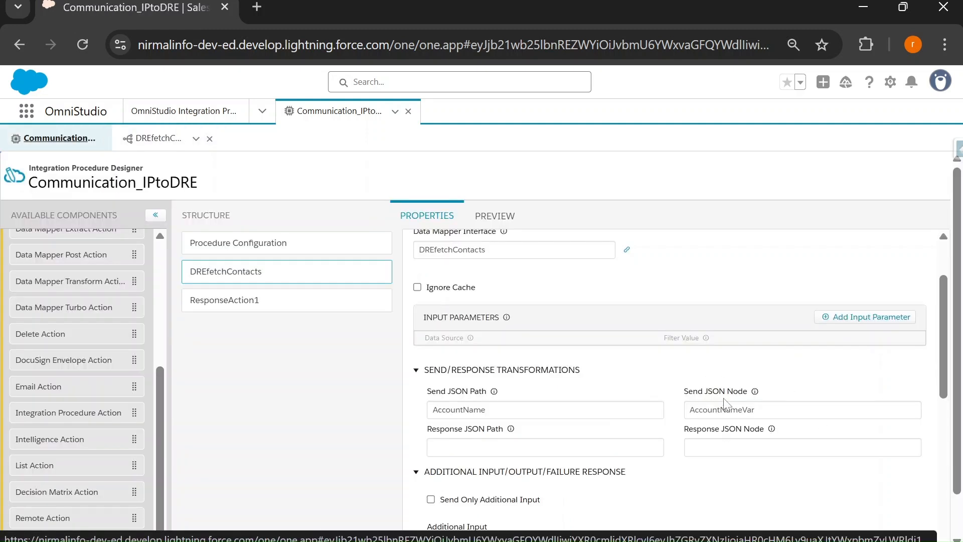
{"action": "double_click", "coordinate": [751, 410]}
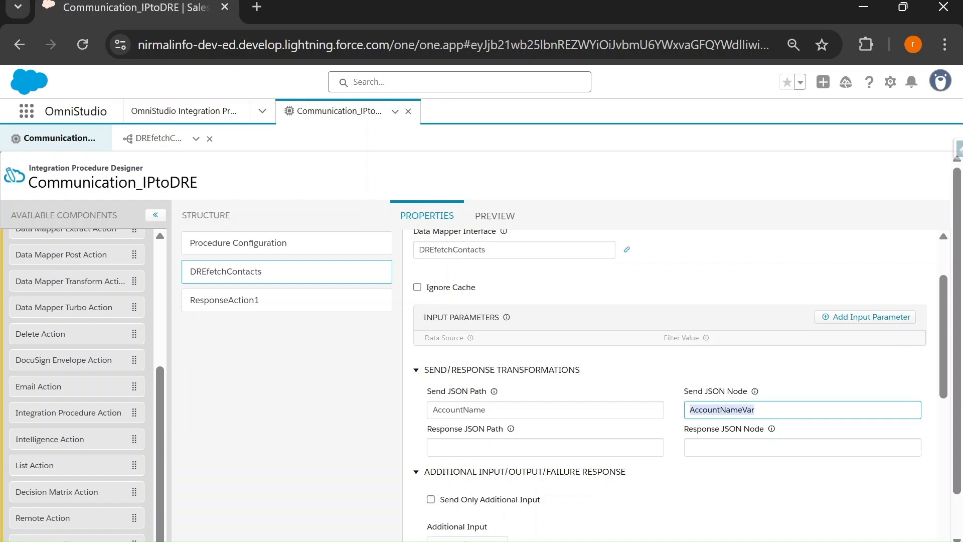
{"action": "key", "text": "ctrl+v"}
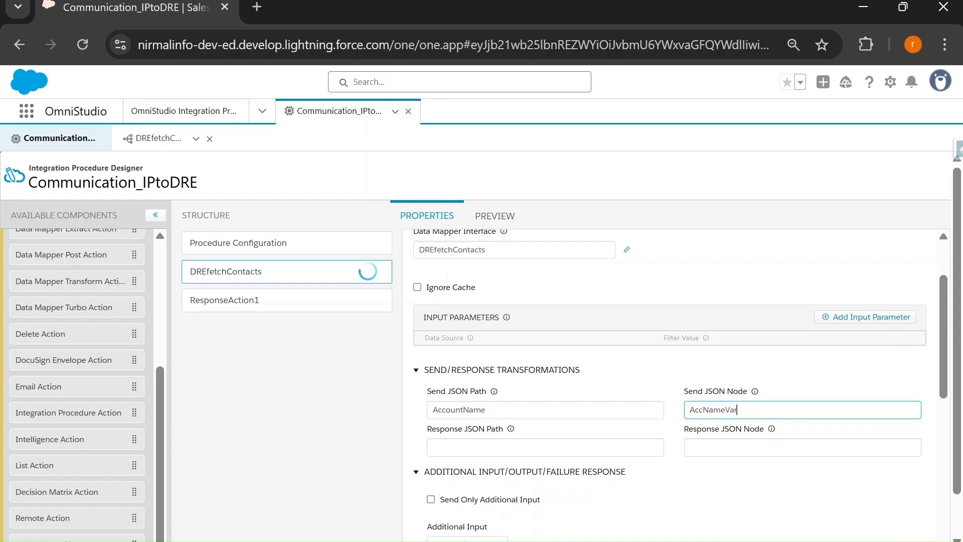
Execute the procedure's preview again with the AccNameVar node and check the input key in the DREfetchContactsDebug output
{"action": "left_click", "coordinate": [495, 216]}
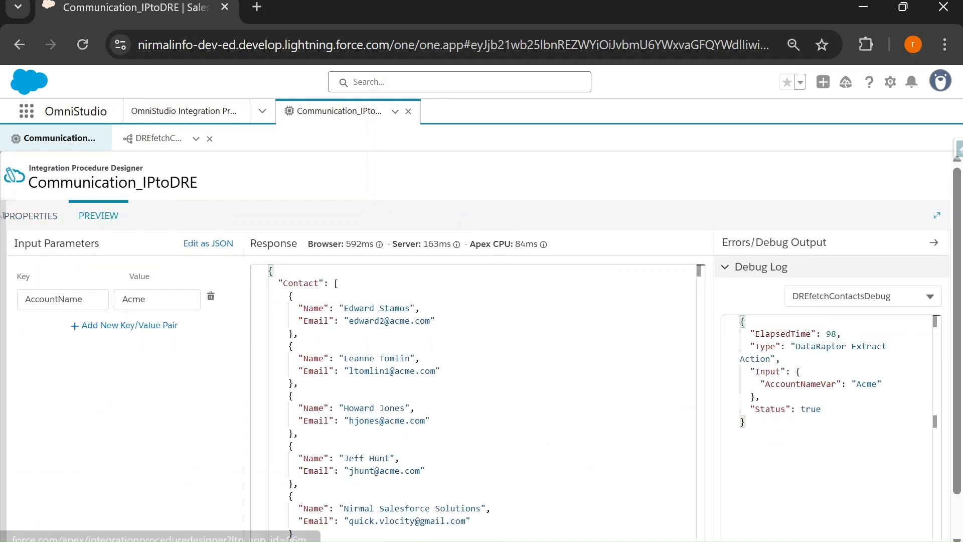
{"action": "left_click", "coordinate": [34, 216]}
{"action": "left_click_drag", "start_coordinate": [740, 410], "coordinate": [689, 410]}
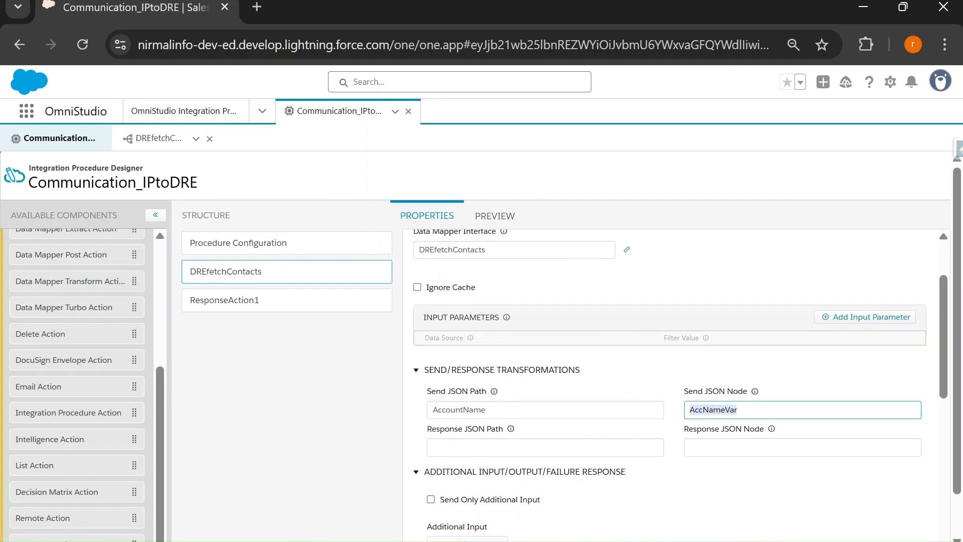
{"action": "left_click", "coordinate": [494, 215]}
{"action": "scroll", "coordinate": [481, 346], "scroll_direction": "down", "scroll_amount": 1}
{"action": "left_click", "coordinate": [207, 530]}
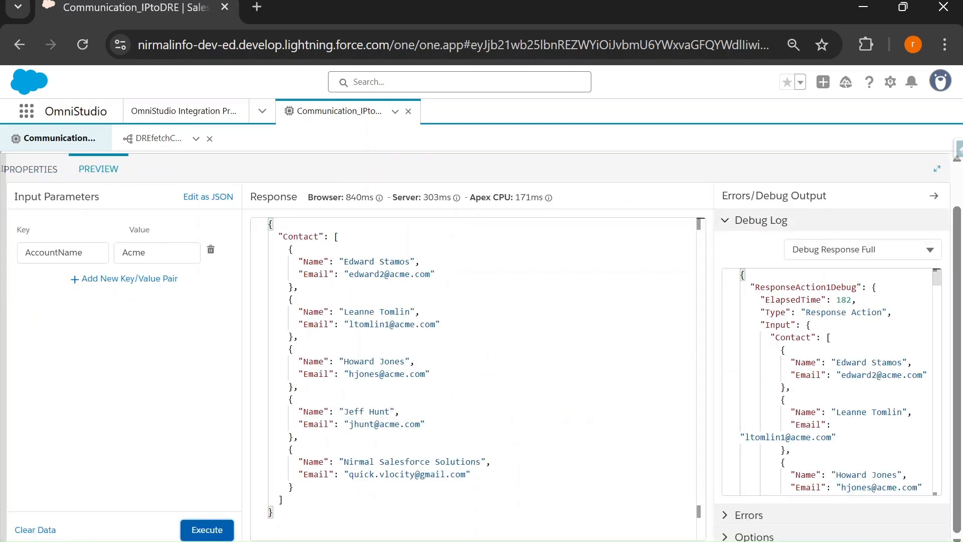
{"action": "left_click", "coordinate": [859, 249]}
{"action": "left_click", "coordinate": [847, 440]}
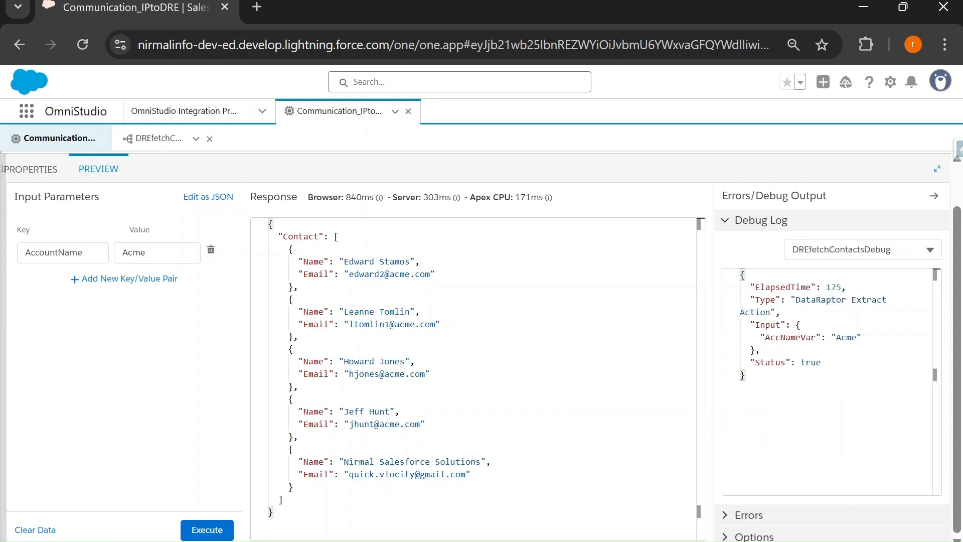
{"action": "double_click", "coordinate": [791, 338]}
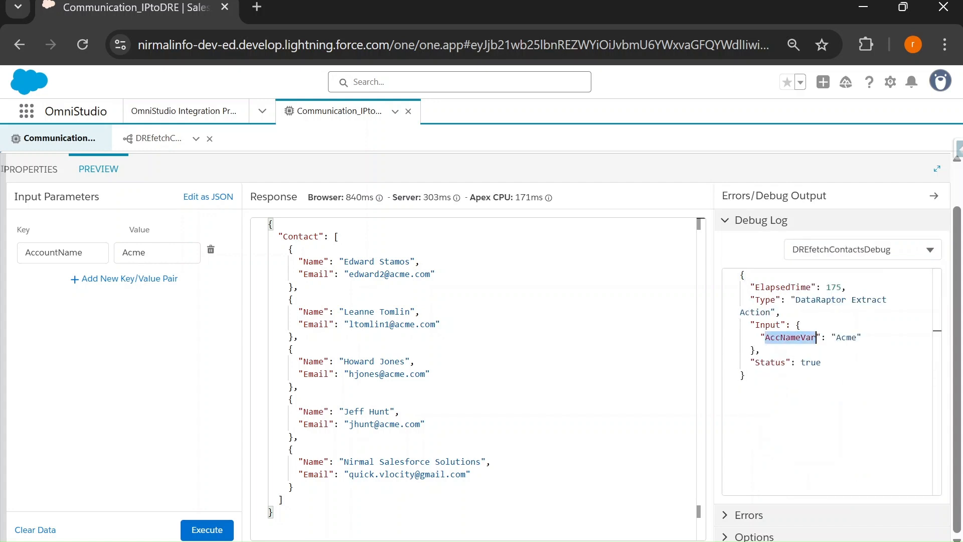
{"action": "key", "text": "alt+Tab"}
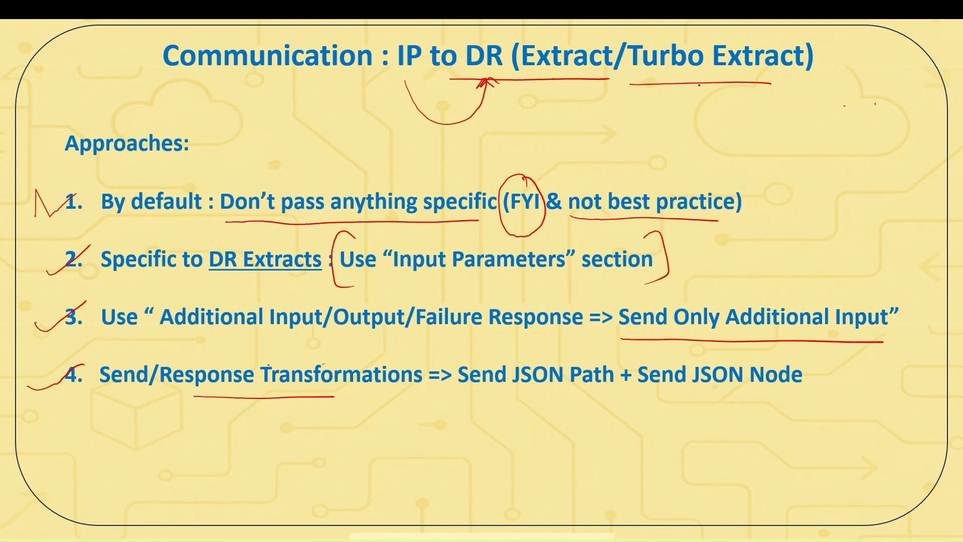
{"action": "key", "text": "Right"}
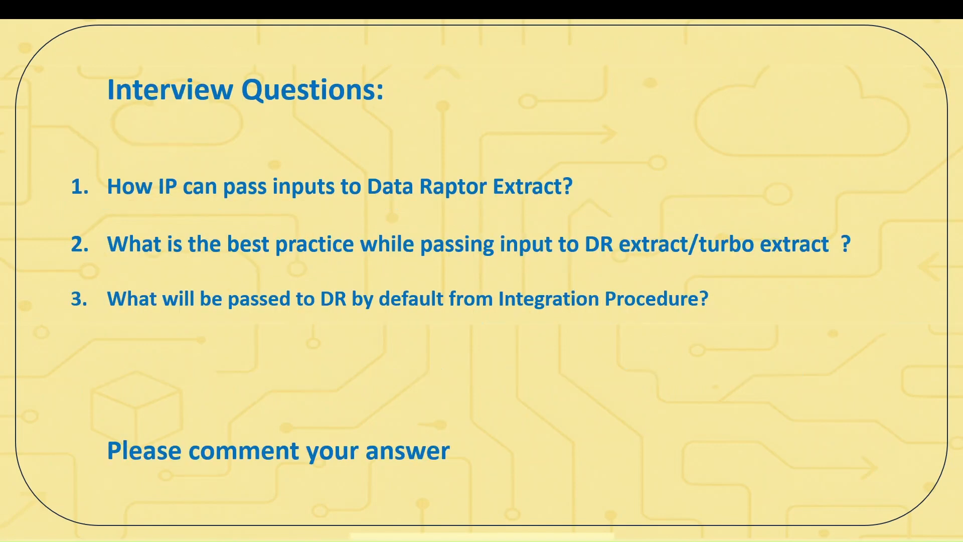
{"action": "left_click_drag", "start_coordinate": [383, 475], "coordinate": [421, 471]}
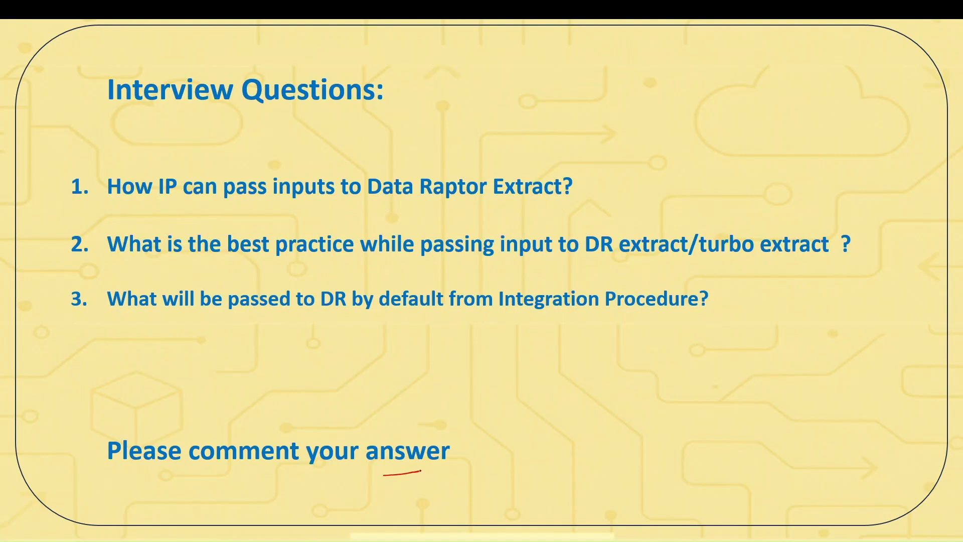